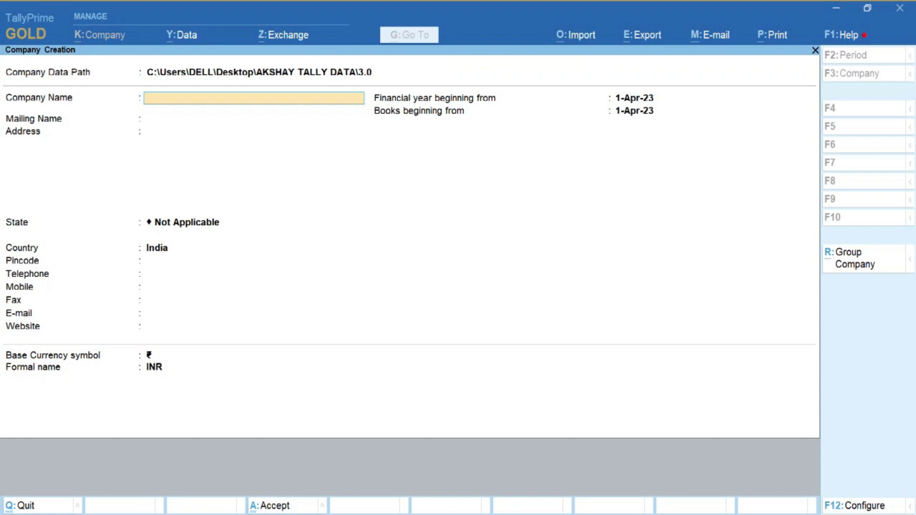
Fill in the new company's details with the name Job Costing, its address, and Maharashtra as the state.
{"action": "type", "text": "Job Costing"}
{"action": "key", "text": "Return"}
{"action": "key", "text": "Return"}
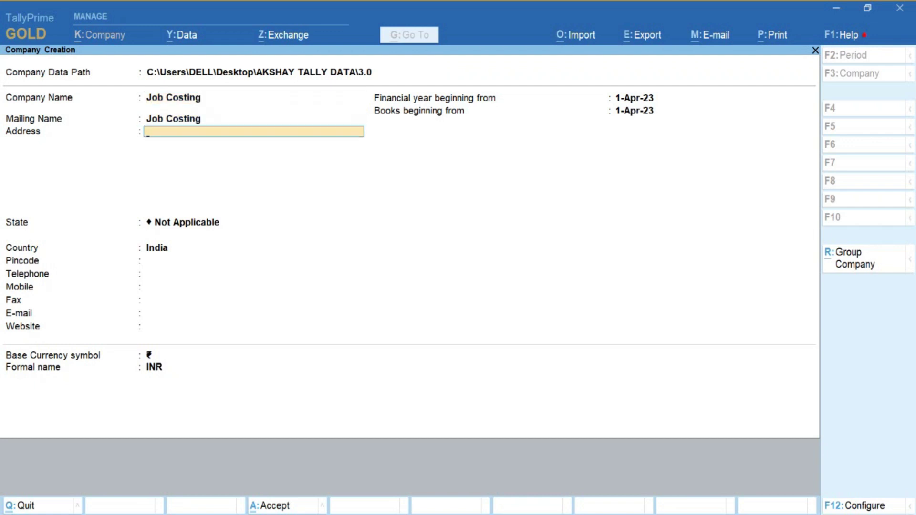
{"action": "type", "text": "Vashi"}
{"action": "key", "text": "Return"}
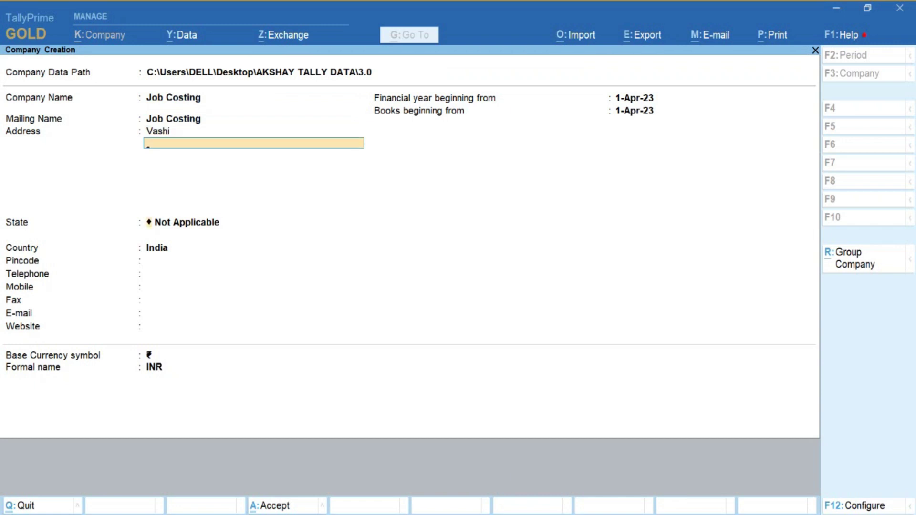
{"action": "key", "text": "Return"}
{"action": "type", "text": "M"}
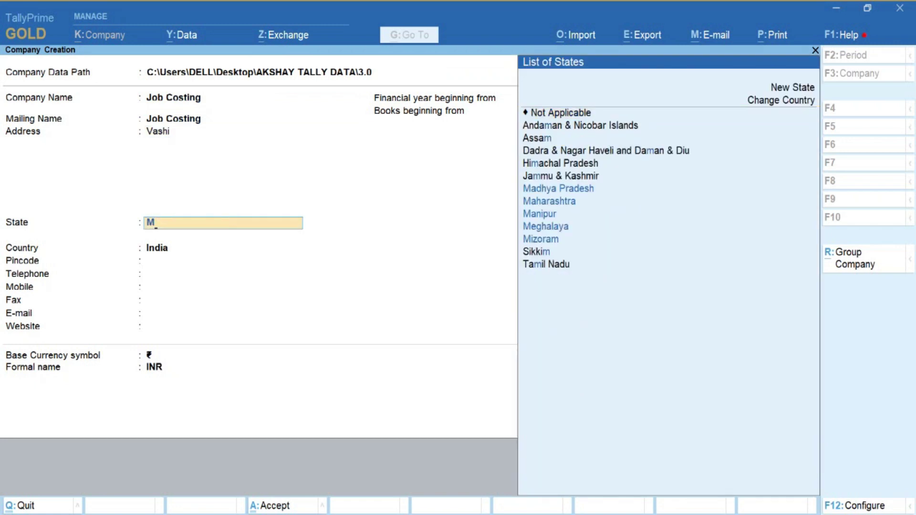
{"action": "key", "text": "Down"}
{"action": "key", "text": "Return"}
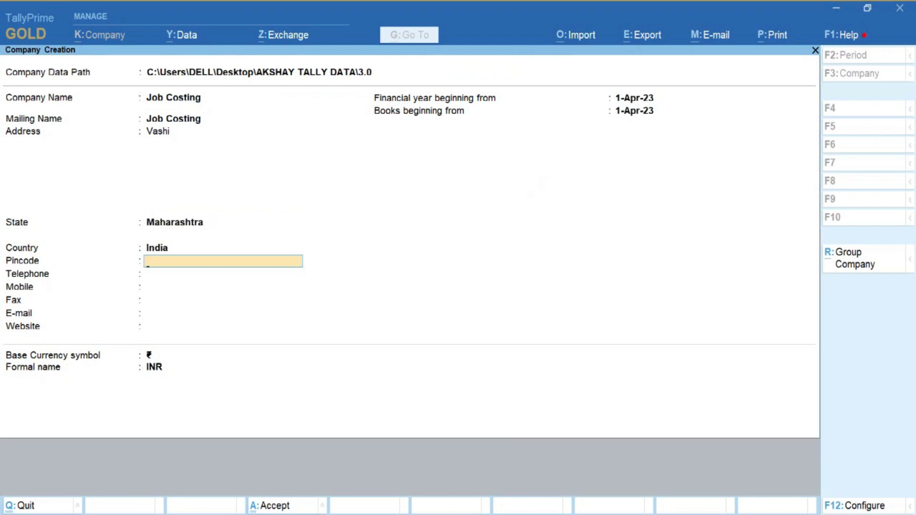
Keep the default contact, financial year and currency details and save the new company.
{"action": "key", "text": "Return"}
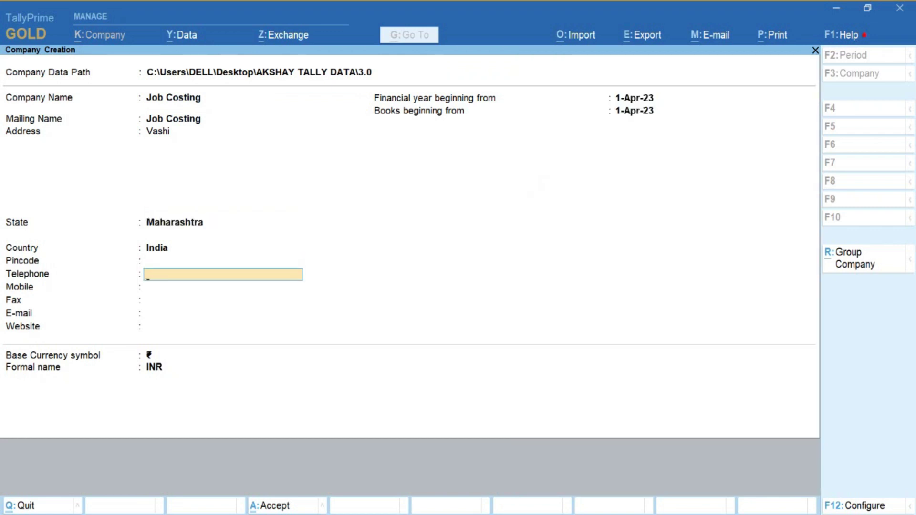
{"action": "key", "text": "Return"}
{"action": "key", "text": "Return"}
{"action": "key", "text": "Return"}
{"action": "key", "text": "Return"}
{"action": "key", "text": "Return"}
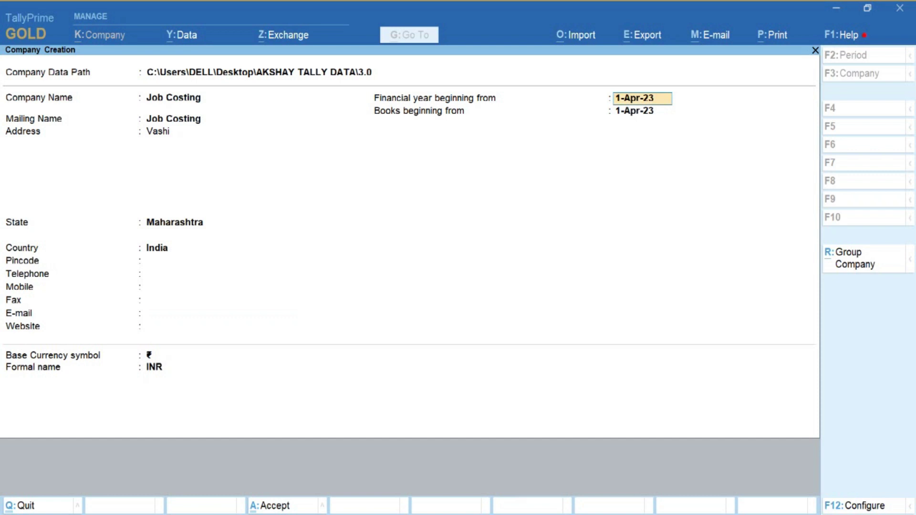
{"action": "key", "text": "Return"}
{"action": "key", "text": "Return"}
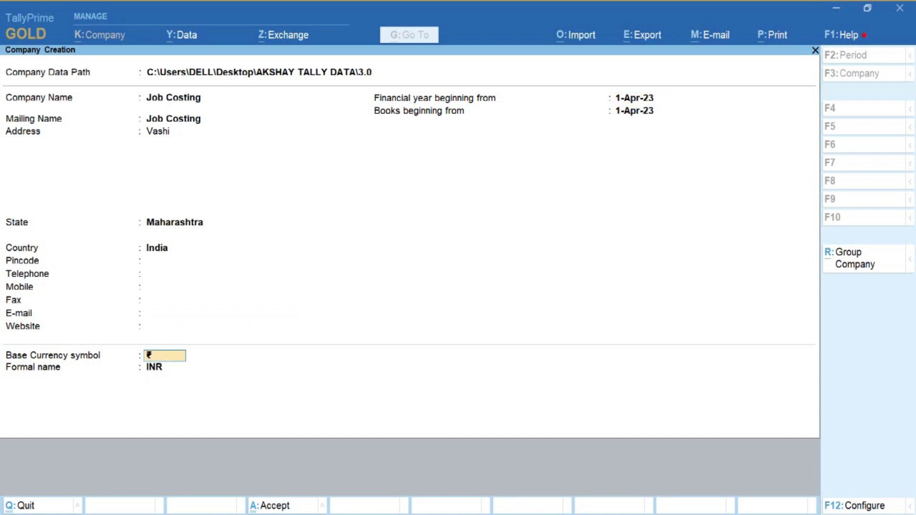
{"action": "key", "text": "Return"}
{"action": "key", "text": "Return"}
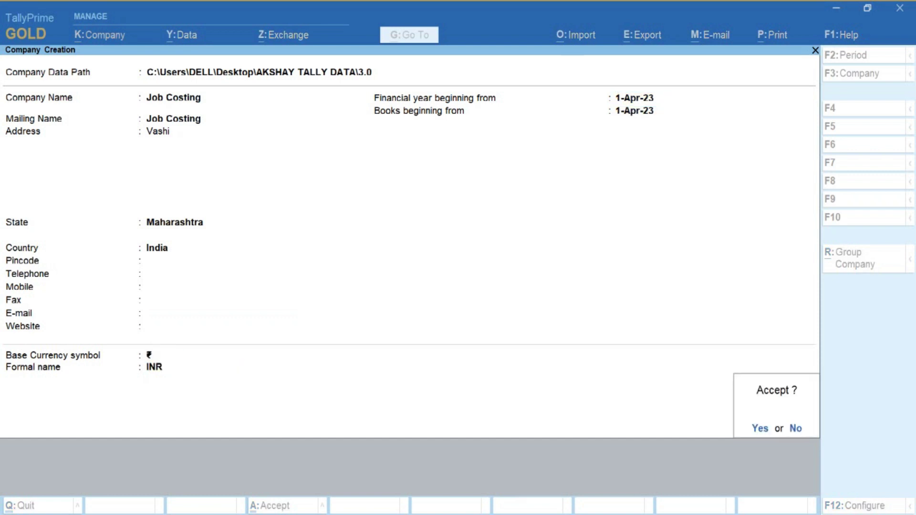
{"action": "key", "text": "Return"}
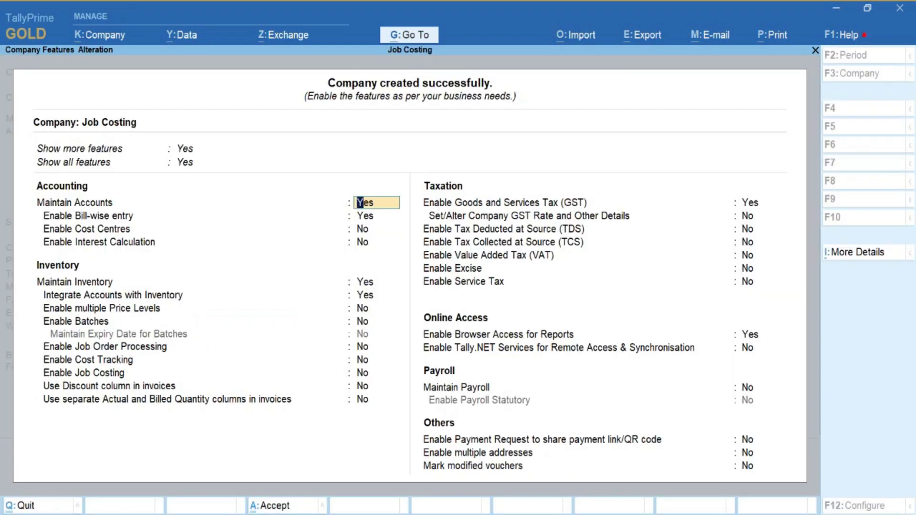
Enable cost centres in the accounting features of the Job Costing company.
{"action": "key", "text": "Return"}
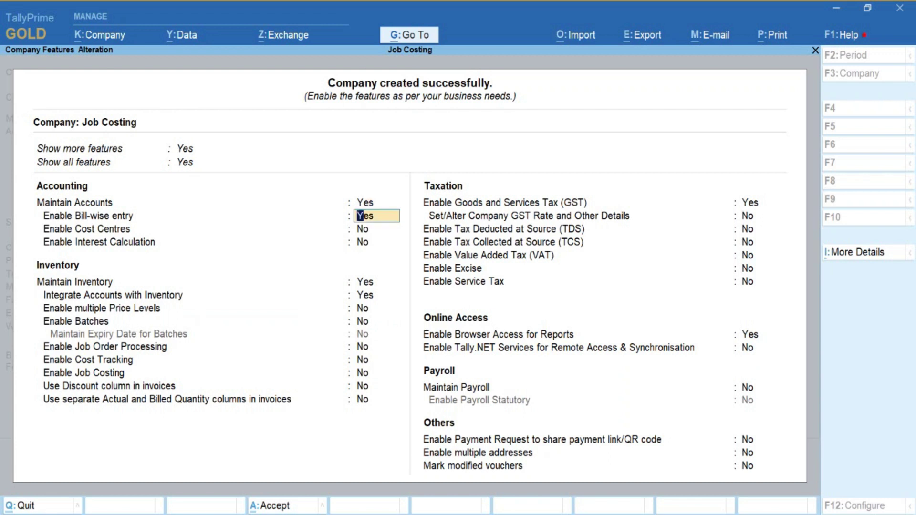
{"action": "key", "text": "Return"}
{"action": "type", "text": "yes"}
{"action": "key", "text": "Return"}
Enable job costing in the company's inventory features and save the feature settings.
{"action": "key", "text": "Return"}
{"action": "key", "text": "Return"}
{"action": "key", "text": "Return"}
{"action": "key", "text": "Return"}
{"action": "key", "text": "Return"}
{"action": "key", "text": "Return"}
{"action": "key", "text": "Return"}
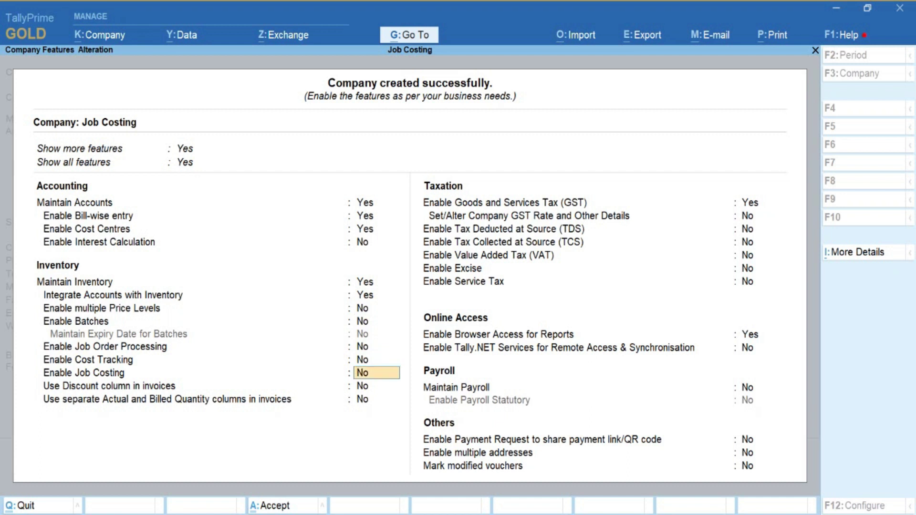
{"action": "type", "text": "yes"}
{"action": "key", "text": "Return"}
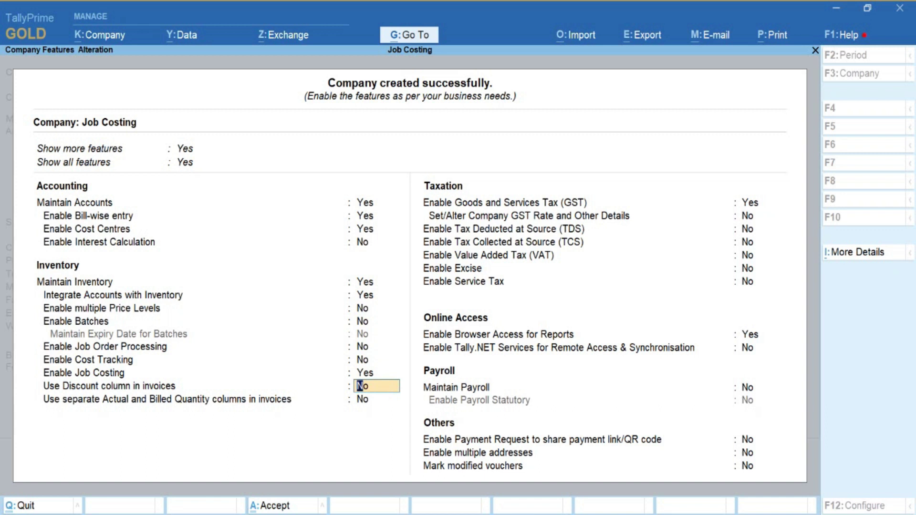
{"action": "key", "text": "ctrl"}
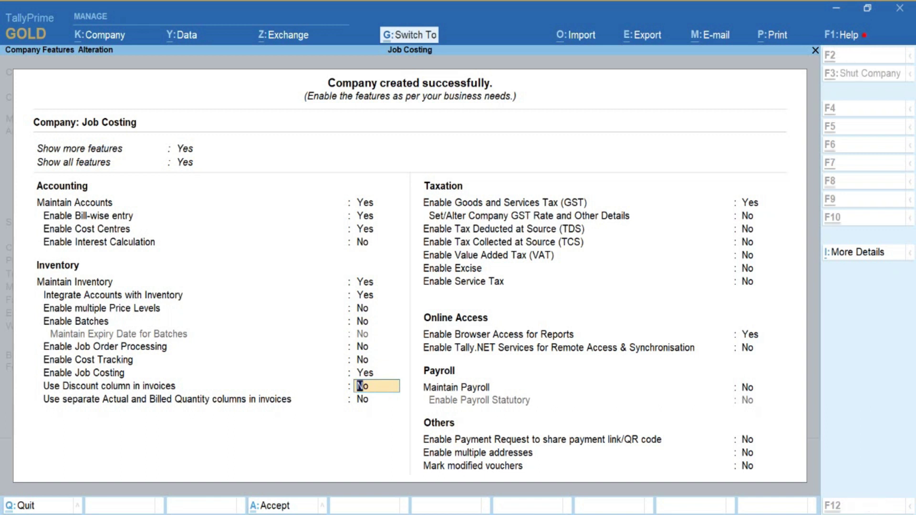
{"action": "key", "text": "ctrl+a"}
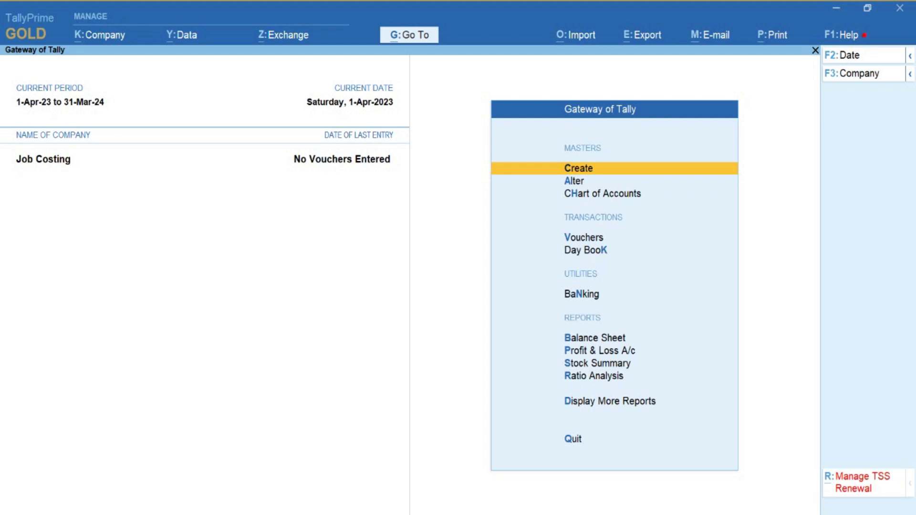
Start a new ledger master with the supplier's name and group it under Sundry Creditors.
{"action": "key", "text": "Return"}
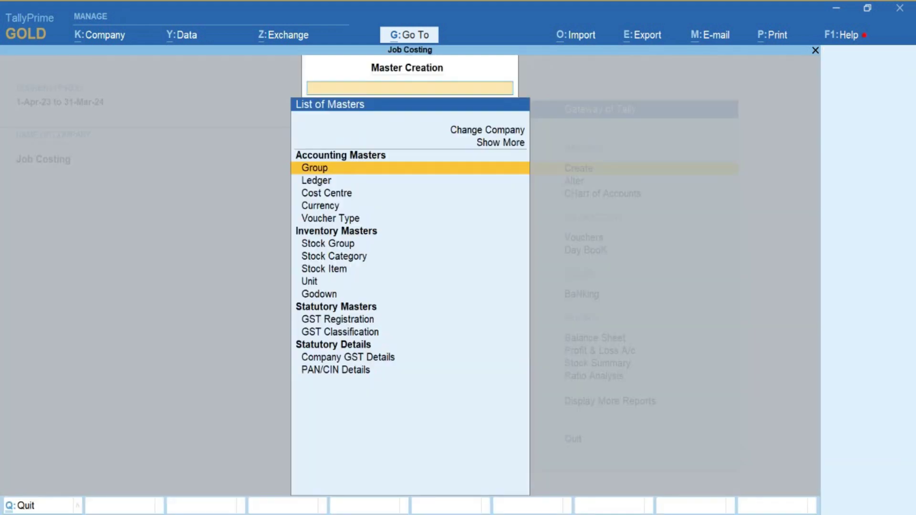
{"action": "key", "text": "Down"}
{"action": "key", "text": "Return"}
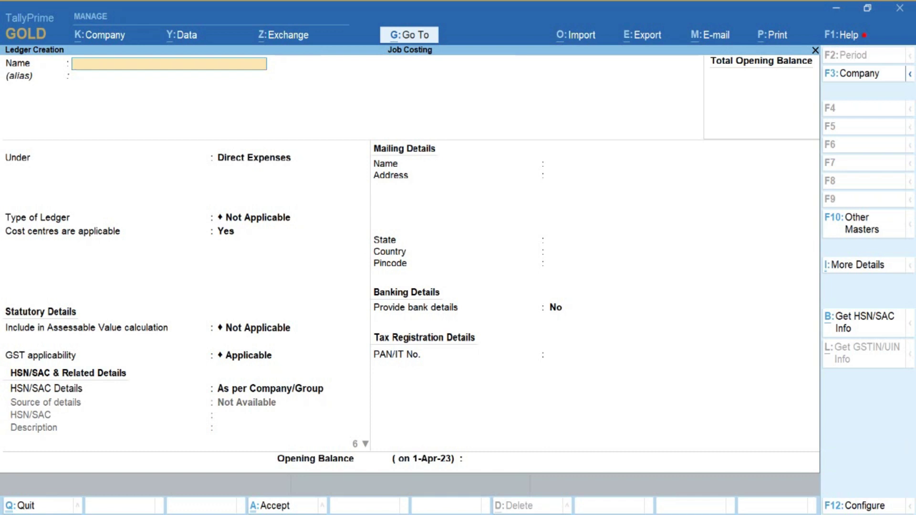
{"action": "type", "text": "Daksh"}
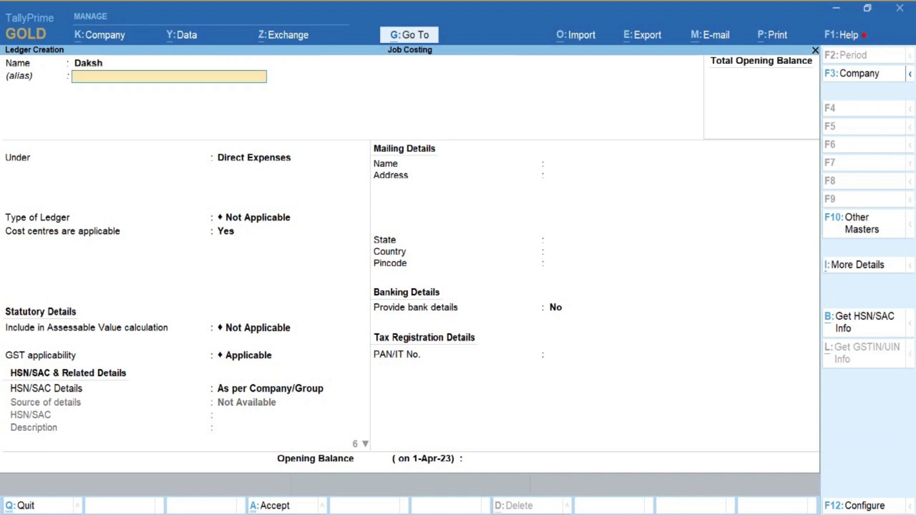
{"action": "key", "text": "Return"}
{"action": "type", "text": "Su"}
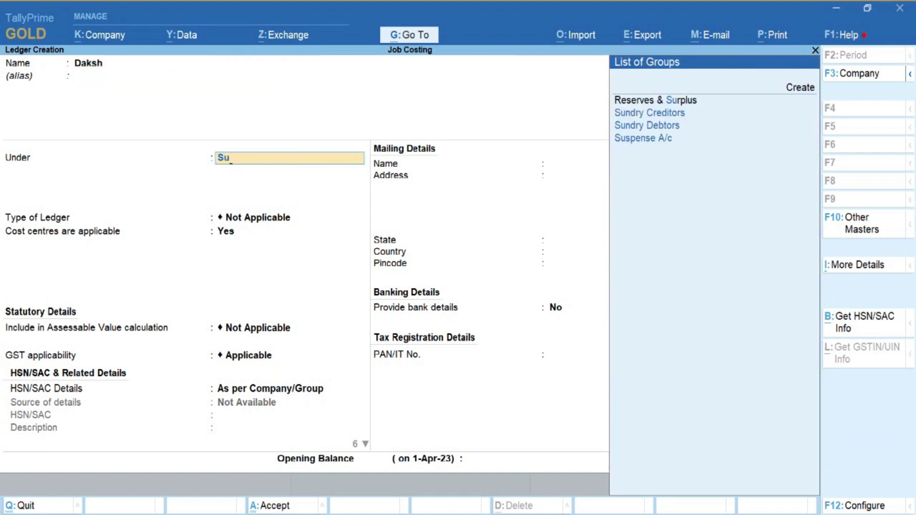
{"action": "key", "text": "Return"}
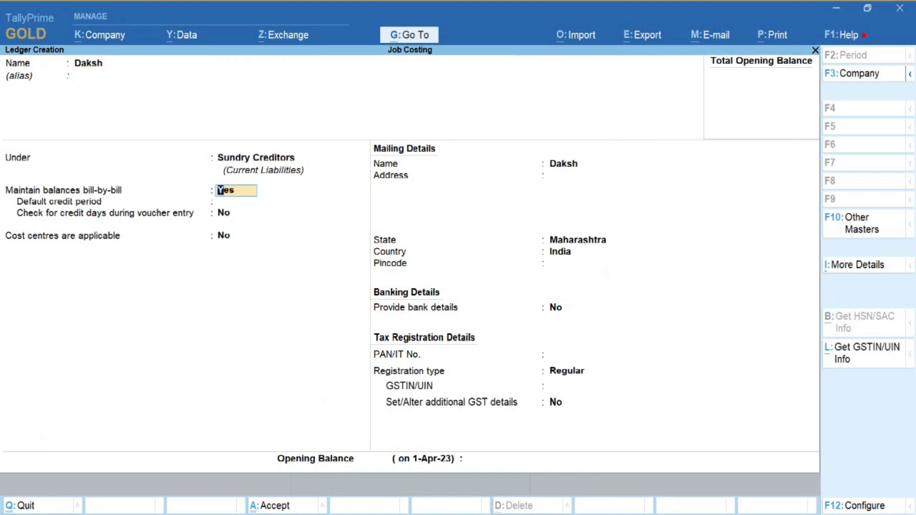
Make cost centres applicable to the supplier ledger and save it.
{"action": "key", "text": "Return"}
{"action": "key", "text": "Return"}
{"action": "key", "text": "Return"}
{"action": "type", "text": "yes"}
{"action": "key", "text": "Return"}
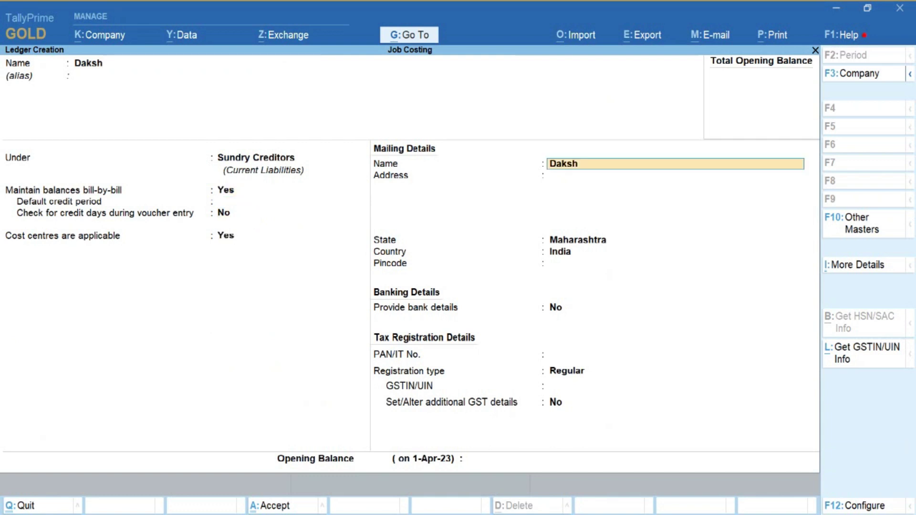
{"action": "key", "text": "ctrl+a"}
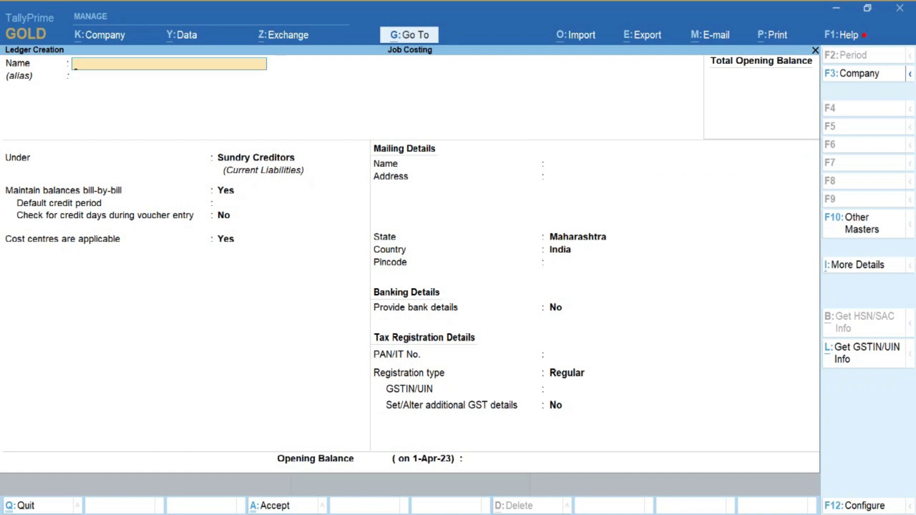
Start another ledger with the customer's name and group it under Sundry Debtors.
{"action": "type", "text": "Gautam"}
{"action": "key", "text": "Return"}
{"action": "key", "text": "Return"}
{"action": "type", "text": "Su"}
{"action": "key", "text": "Down"}
{"action": "key", "text": "Down"}
{"action": "key", "text": "Return"}
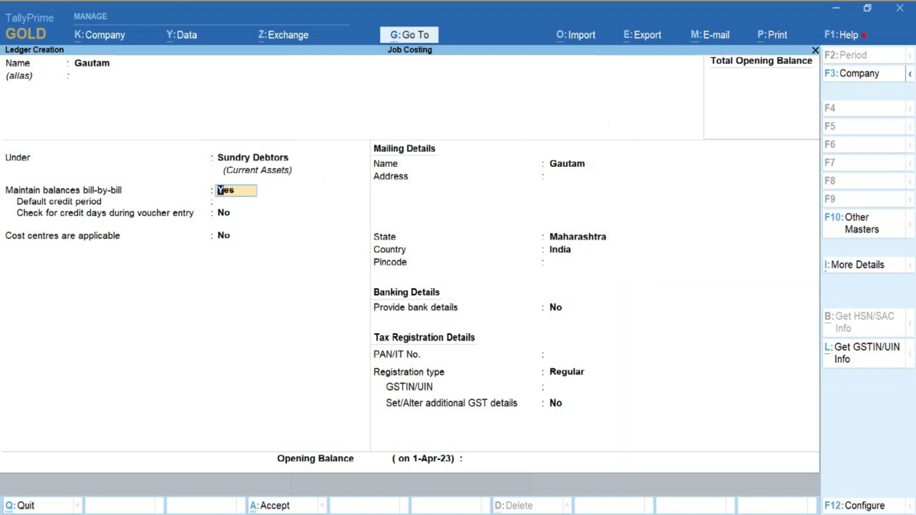
Make cost centres applicable to the customer ledger and save it.
{"action": "key", "text": "Return"}
{"action": "key", "text": "Return"}
{"action": "key", "text": "Return"}
{"action": "type", "text": "yes"}
{"action": "key", "text": "Return"}
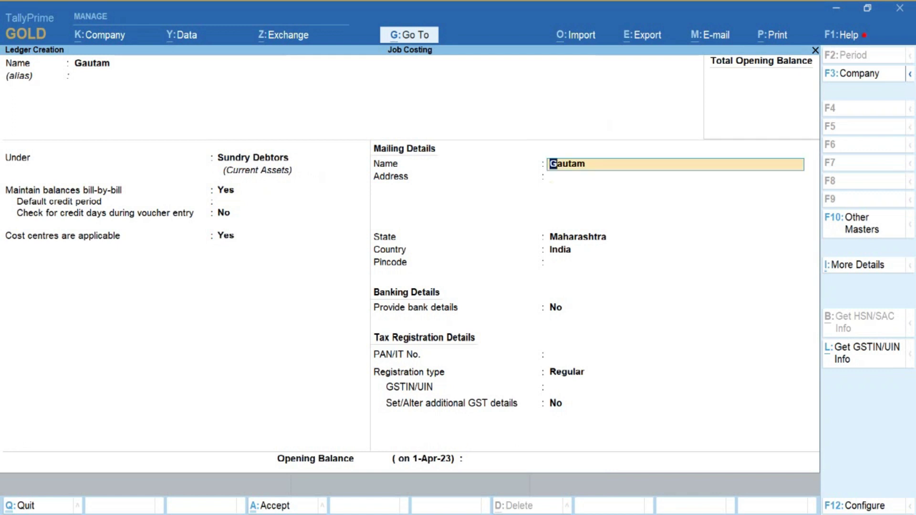
{"action": "key", "text": "Return"}
{"action": "key", "text": "ctrl"}
{"action": "key", "text": "ctrl+a"}
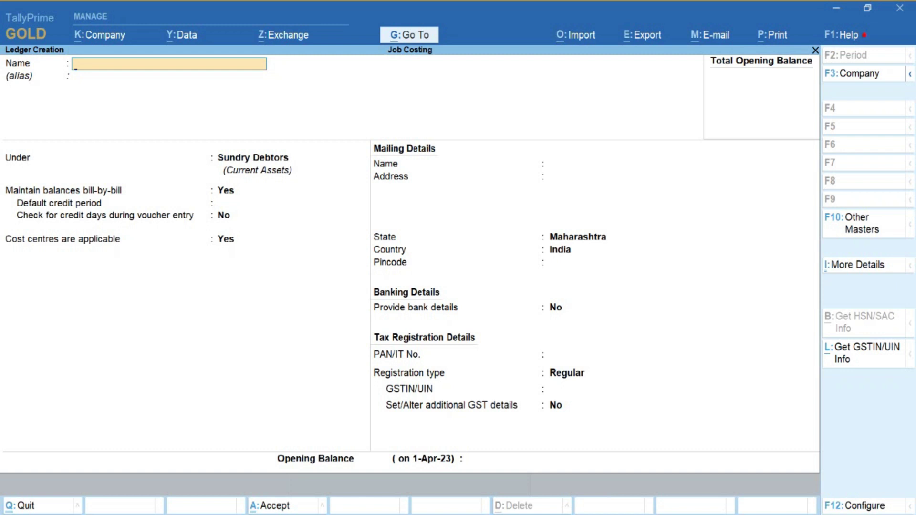
Start a ledger named Purchase and group it under Purchase Accounts.
{"action": "type", "text": "Purchase"}
{"action": "key", "text": "Return"}
{"action": "key", "text": "Return"}
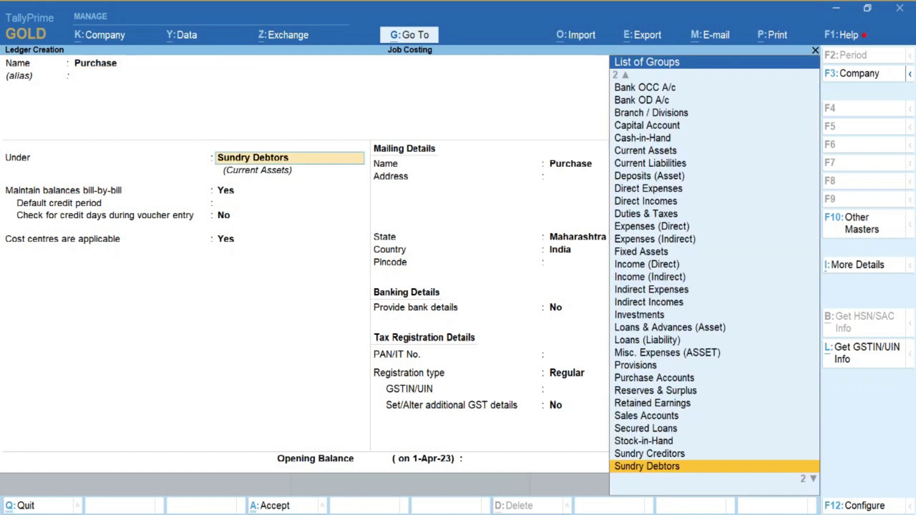
{"action": "type", "text": "Pur"}
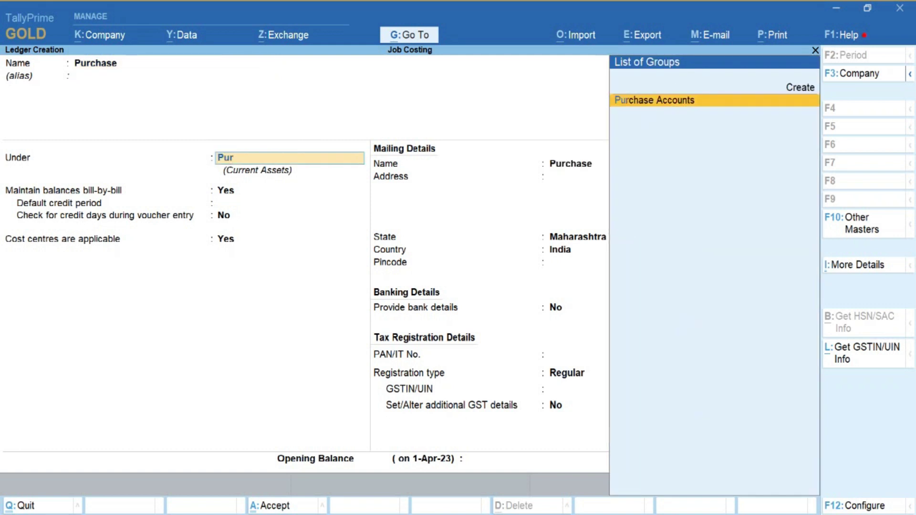
{"action": "key", "text": "Return"}
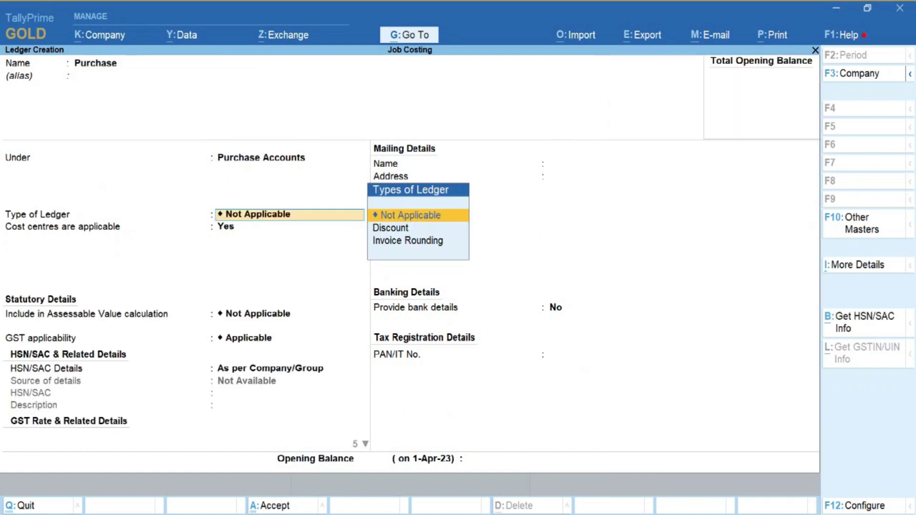
Set the Purchase ledger's type of supply to Goods, keep its other defaults, and save it.
{"action": "key", "text": "Return"}
{"action": "key", "text": "Return"}
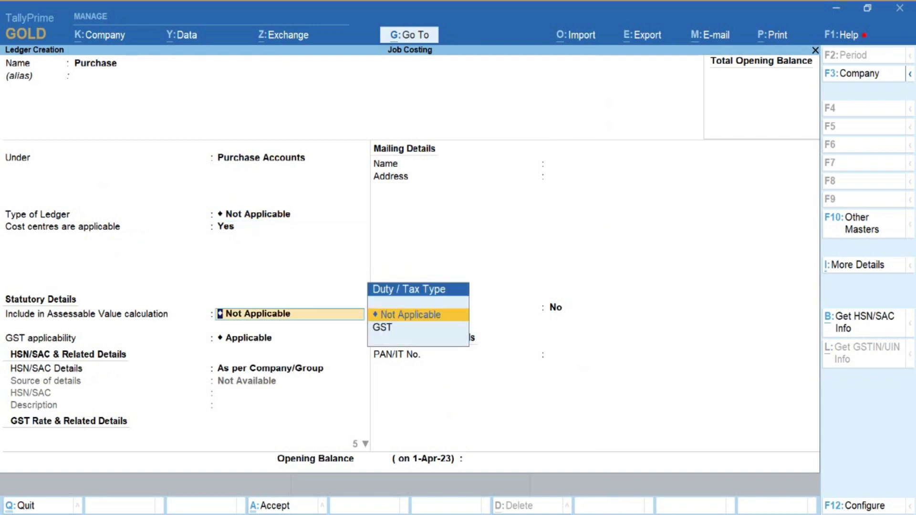
{"action": "key", "text": "Return"}
{"action": "key", "text": "Return"}
{"action": "key", "text": "Return"}
{"action": "key", "text": "Return"}
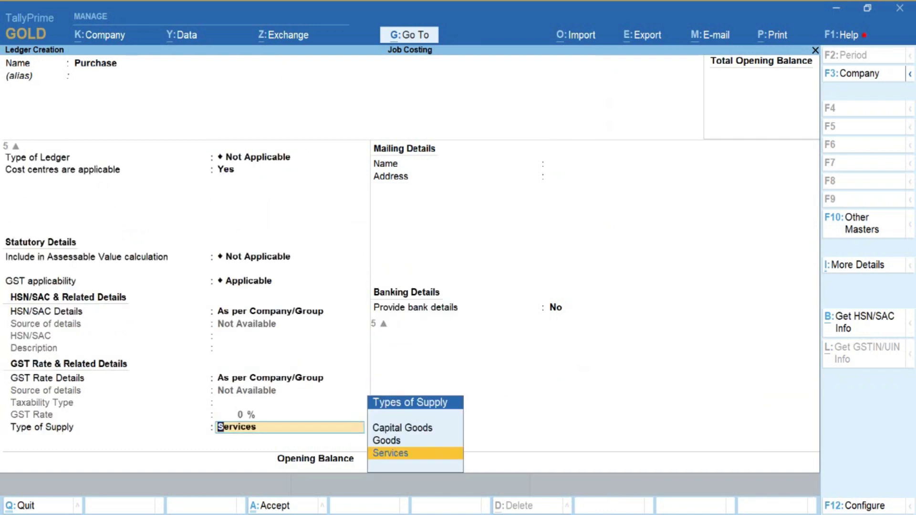
{"action": "key", "text": "Up"}
{"action": "key", "text": "Return"}
{"action": "key", "text": "Return"}
{"action": "key", "text": "Return"}
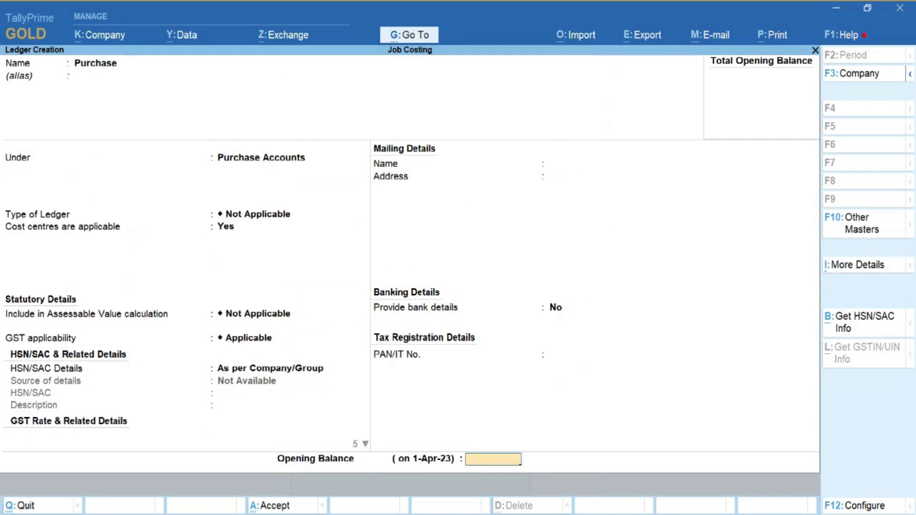
{"action": "key", "text": "Return"}
{"action": "key", "text": "Return"}
Start a ledger named Sale and group it under Sales Accounts.
{"action": "type", "text": "Sale"}
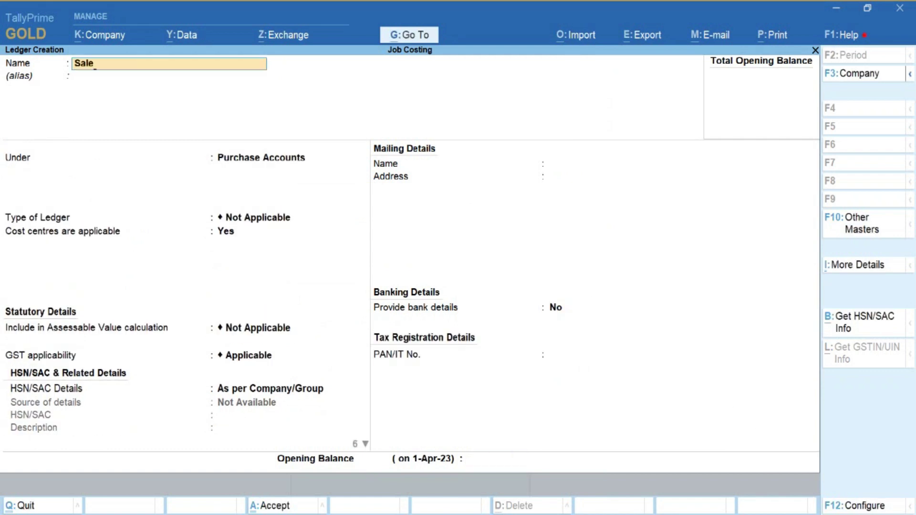
{"action": "key", "text": "Return"}
{"action": "key", "text": "Return"}
{"action": "type", "text": "Sale"}
{"action": "key", "text": "Return"}
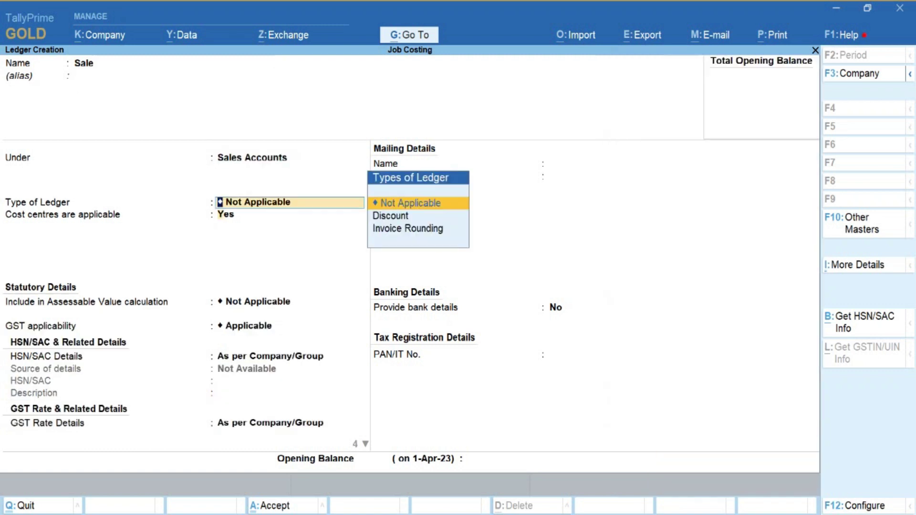
Set the Sale ledger's type of supply to Goods, keep its other defaults, and save it.
{"action": "key", "text": "Return"}
{"action": "key", "text": "Return"}
{"action": "key", "text": "Return"}
{"action": "key", "text": "Return"}
{"action": "key", "text": "Return"}
{"action": "key", "text": "Return"}
{"action": "key", "text": "Return"}
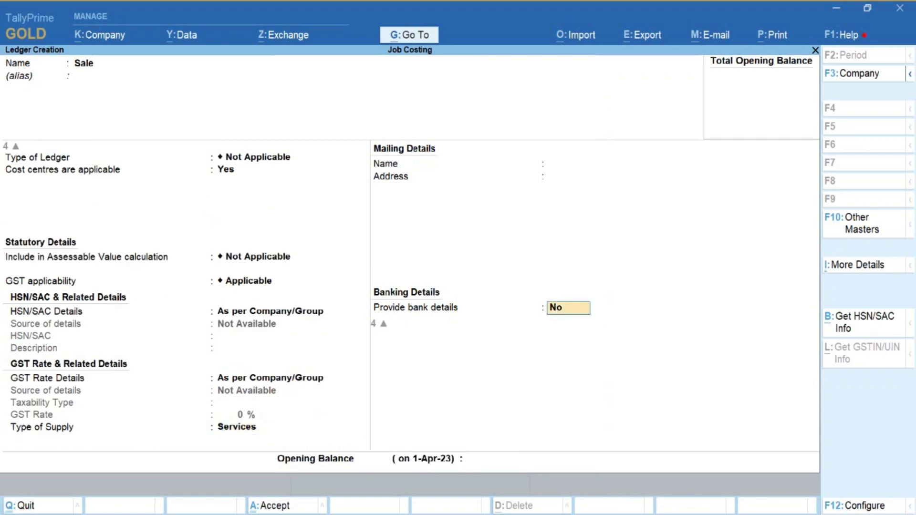
{"action": "key", "text": "BackSpace"}
{"action": "key", "text": "Up"}
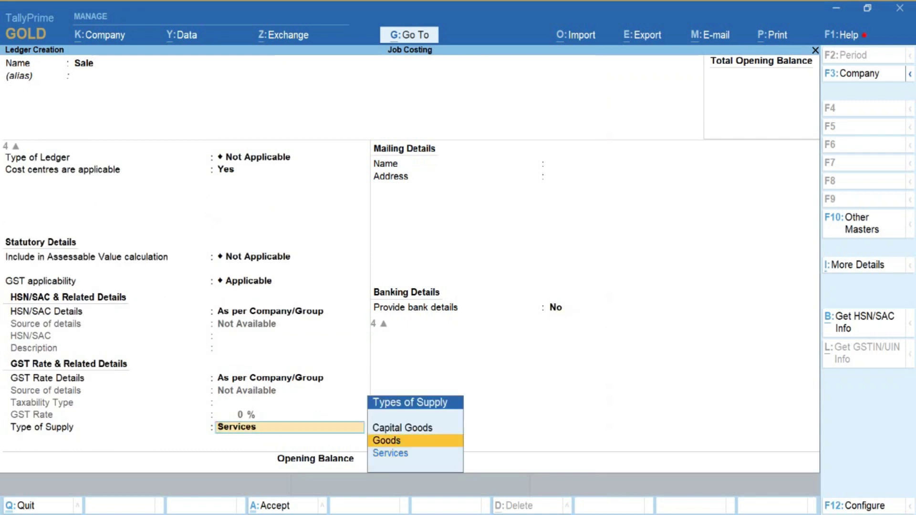
{"action": "key", "text": "Return"}
{"action": "key", "text": "ctrl"}
{"action": "key", "text": "ctrl+a"}
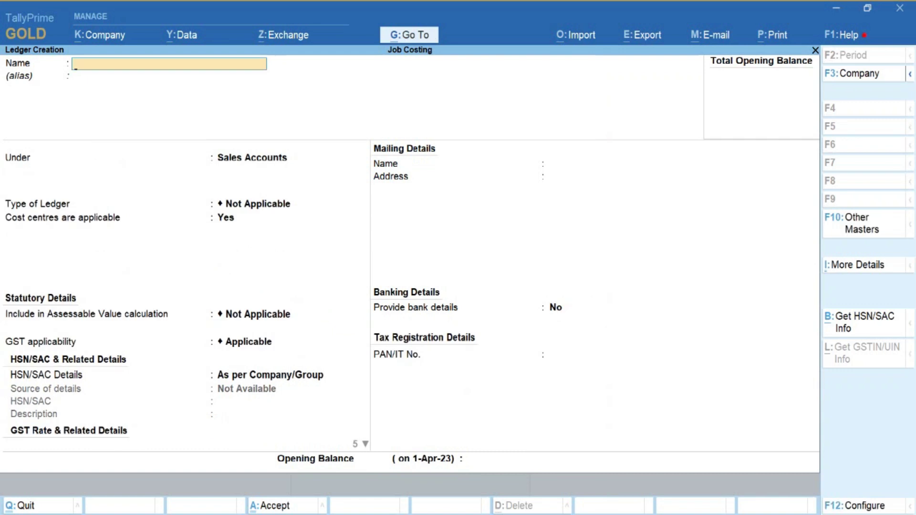
Create a ledger named Transportation Charges under Direct Expenses, keep cost centres applicable, and save it.
{"action": "type", "text": "Transportat"}
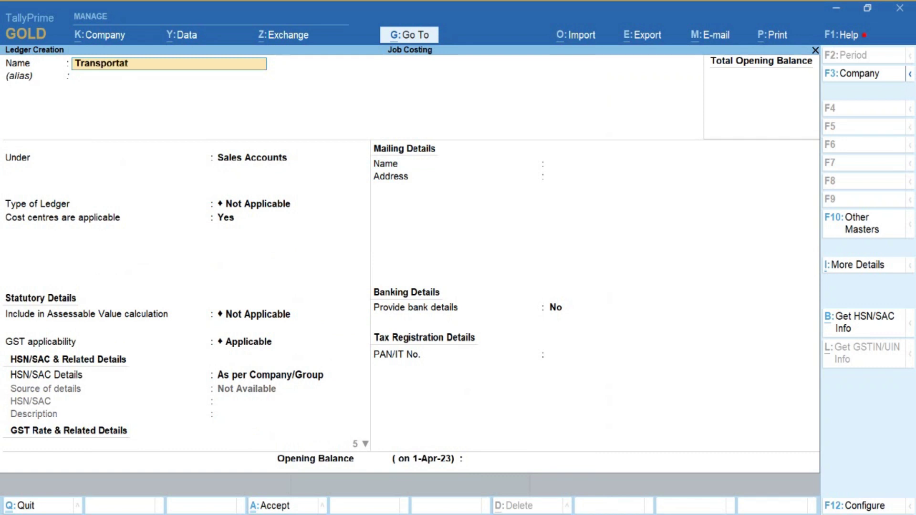
{"action": "type", "text": "ion Charges"}
{"action": "key", "text": "Return"}
{"action": "key", "text": "Return"}
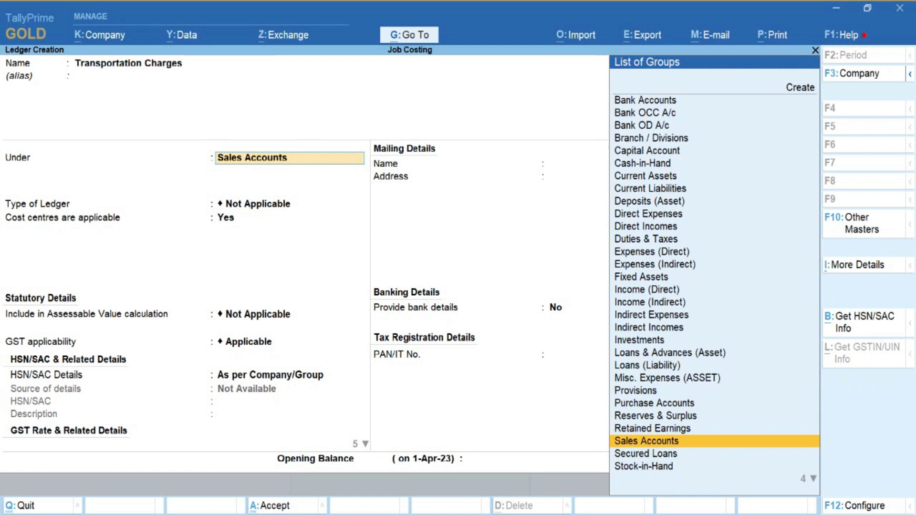
{"action": "type", "text": "D"}
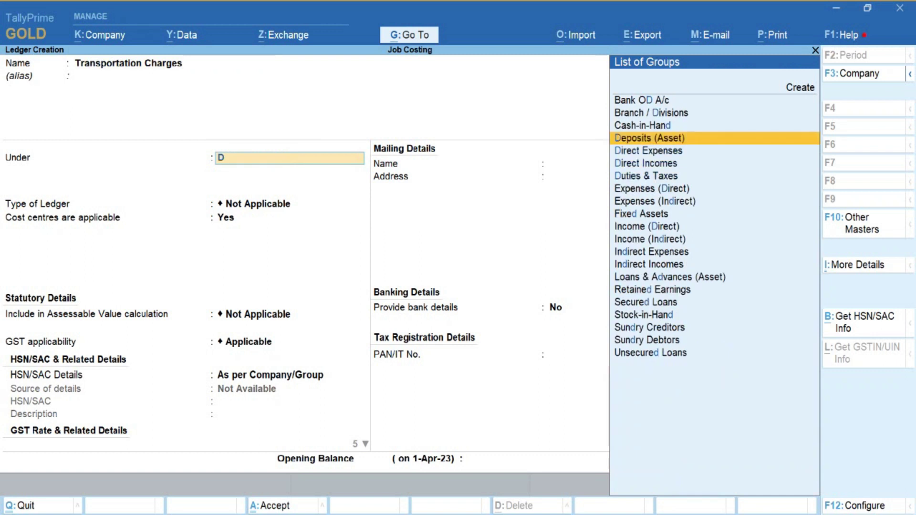
{"action": "key", "text": "Down"}
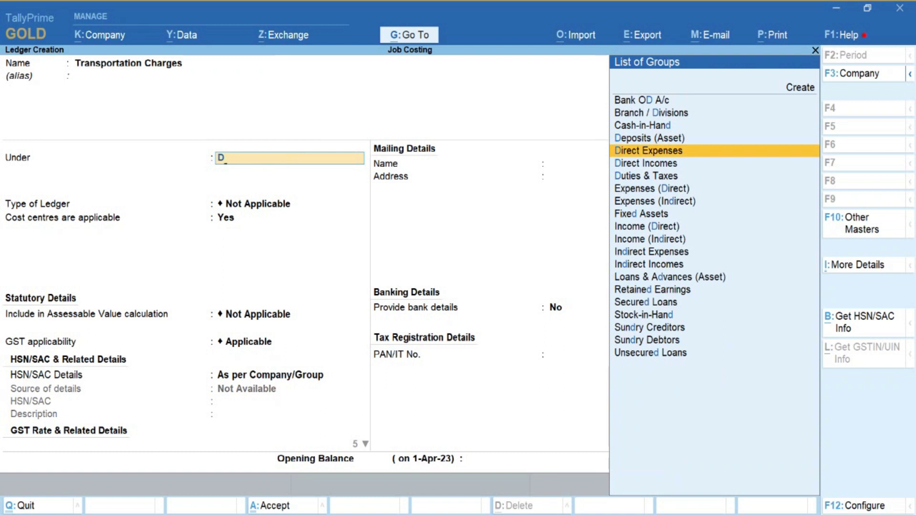
{"action": "key", "text": "Return"}
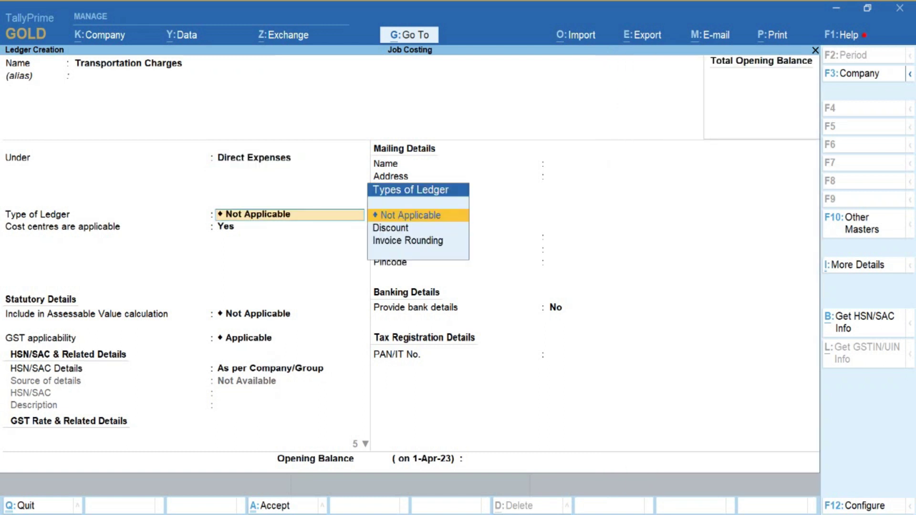
{"action": "key", "text": "Return"}
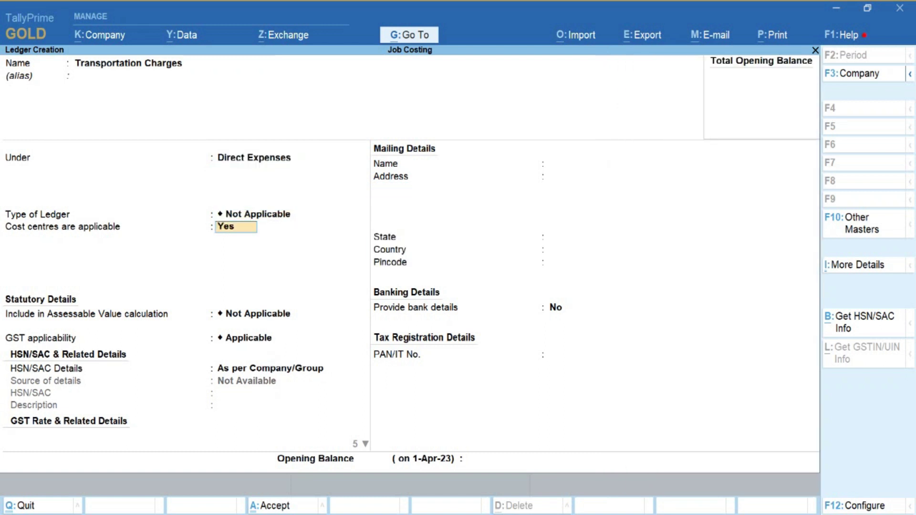
{"action": "key", "text": "ctrl+a"}
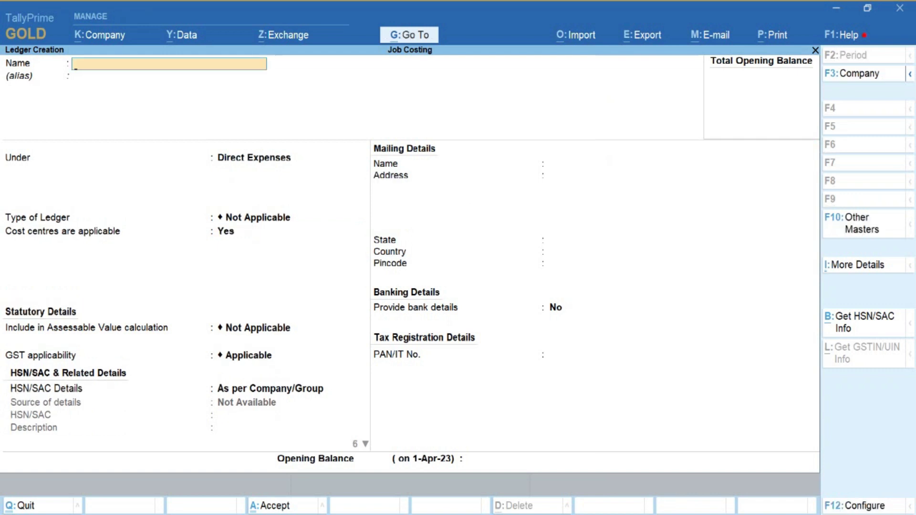
Create a ledger named Wages under Direct Expenses with the remaining defaults, save it, and leave ledger creation.
{"action": "type", "text": "Wages"}
{"action": "key", "text": "Return"}
{"action": "key", "text": "Return"}
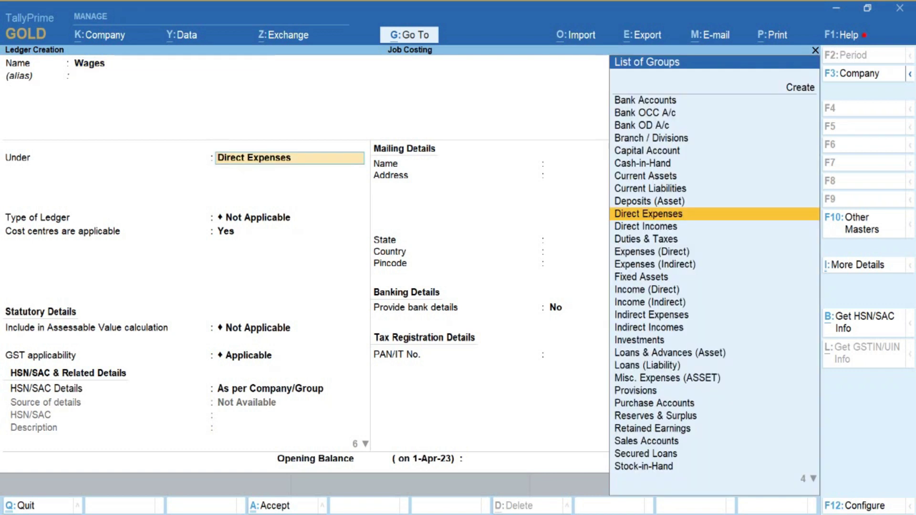
{"action": "key", "text": "Return"}
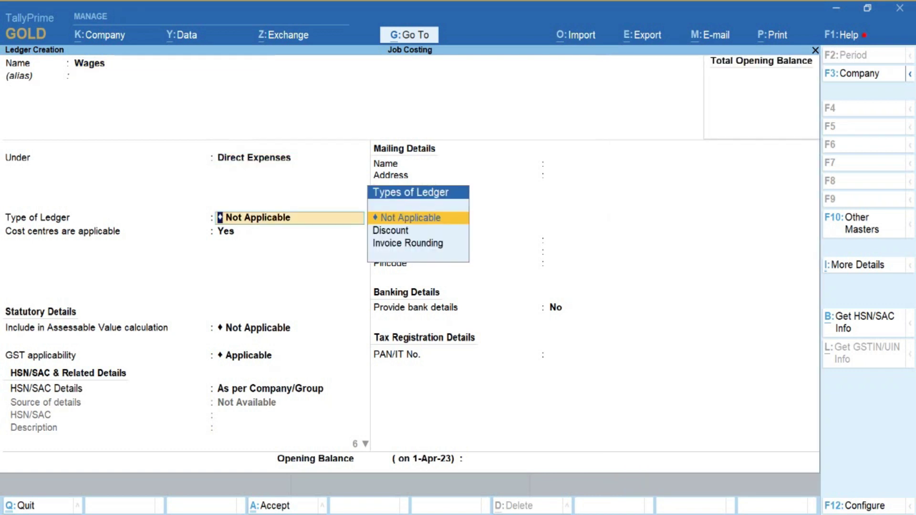
{"action": "key", "text": "Return"}
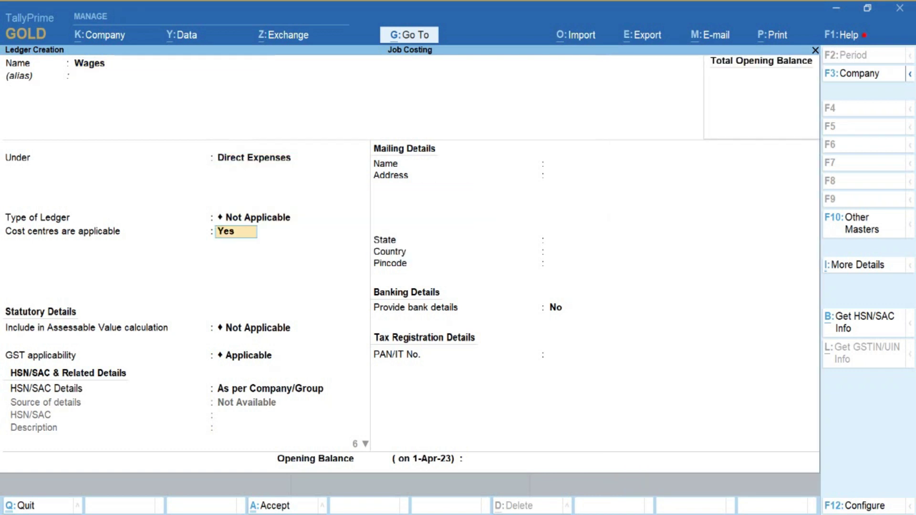
{"action": "key", "text": "Return"}
{"action": "key", "text": "ctrl+a"}
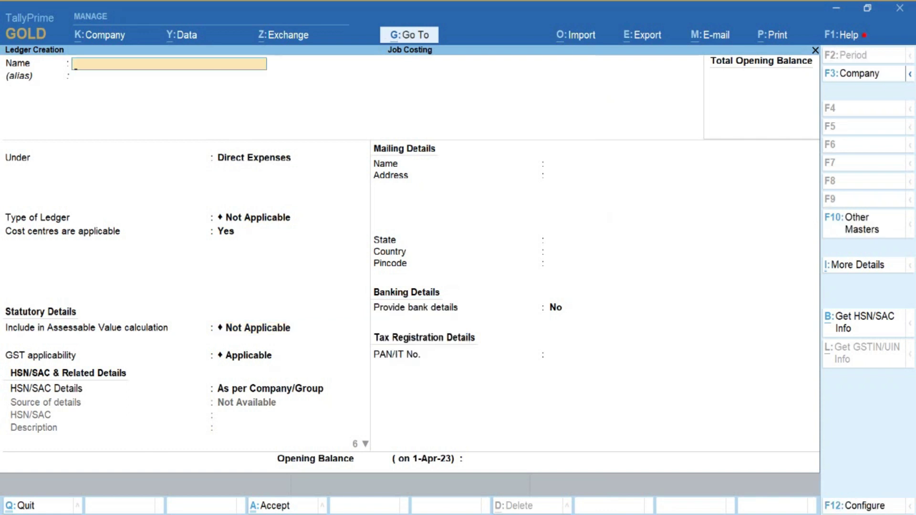
{"action": "key", "text": "Escape"}
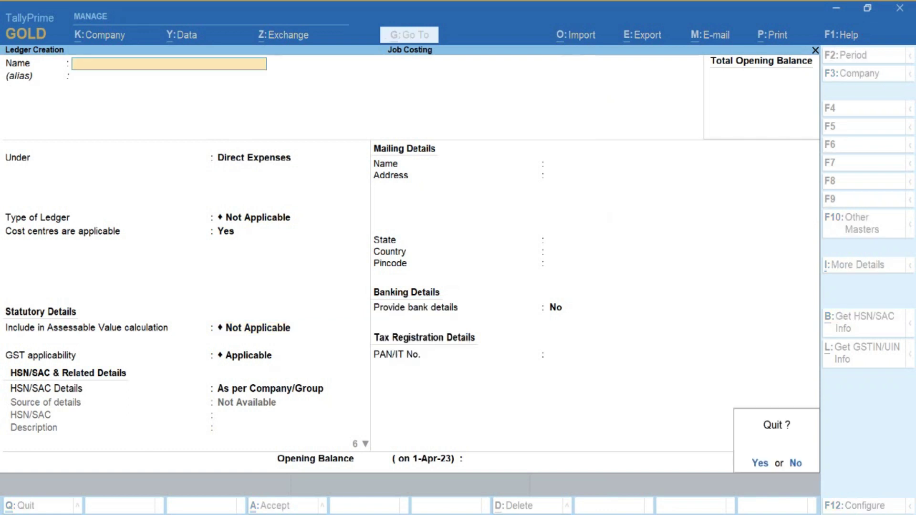
{"action": "key", "text": "Return"}
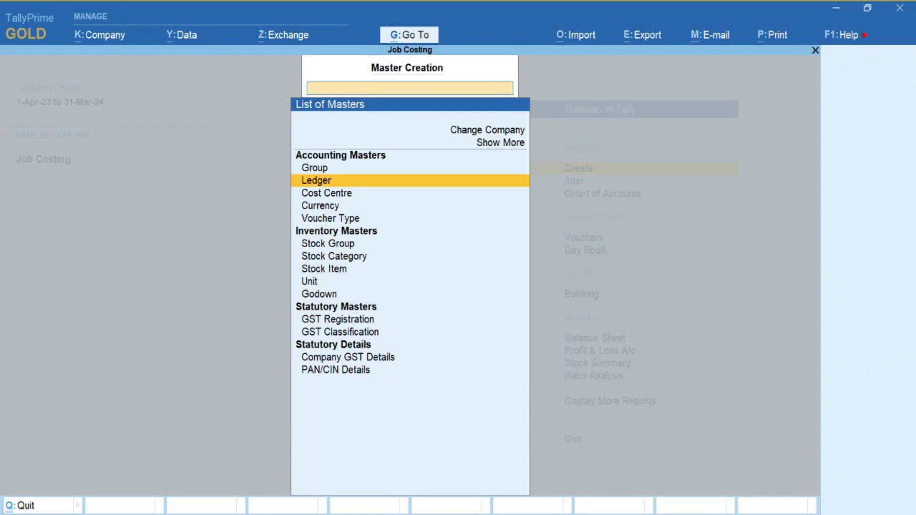
Start a cost centre named Building Construction Project and keep it under Primary.
{"action": "key", "text": "Down"}
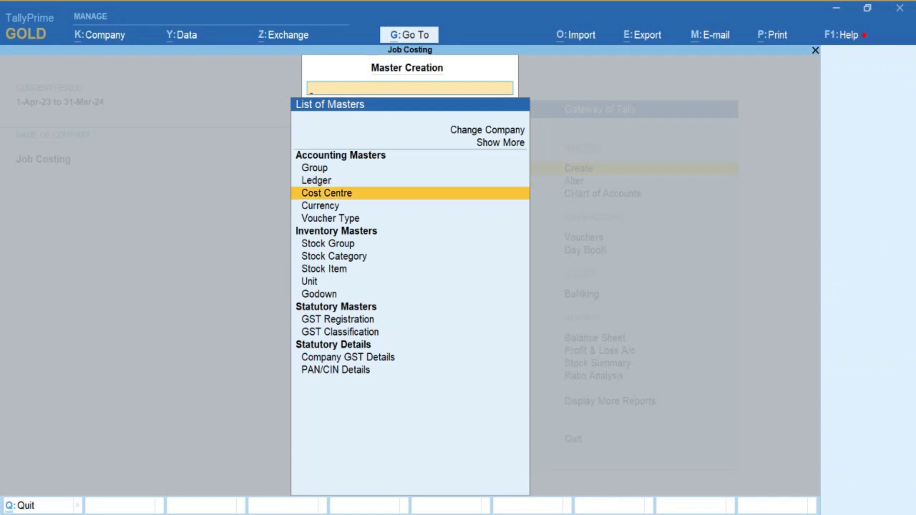
{"action": "key", "text": "Return"}
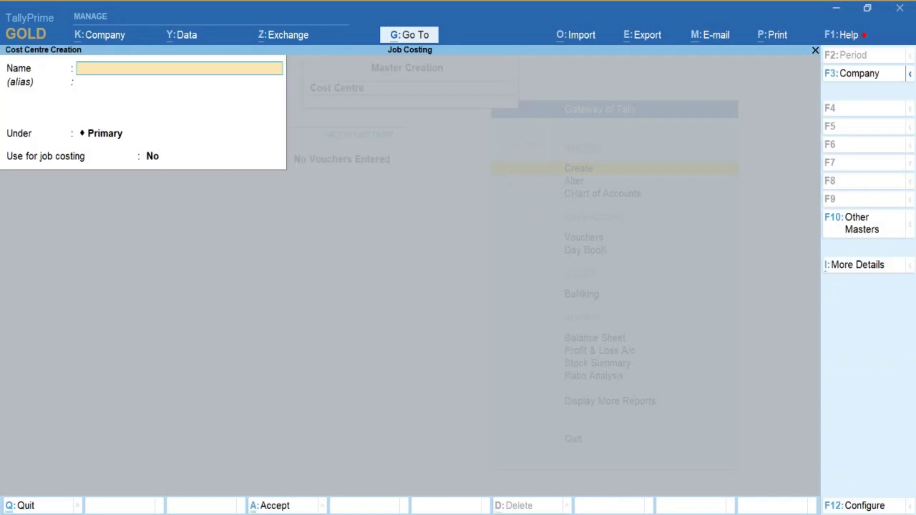
{"action": "type", "text": "Building Constructio"}
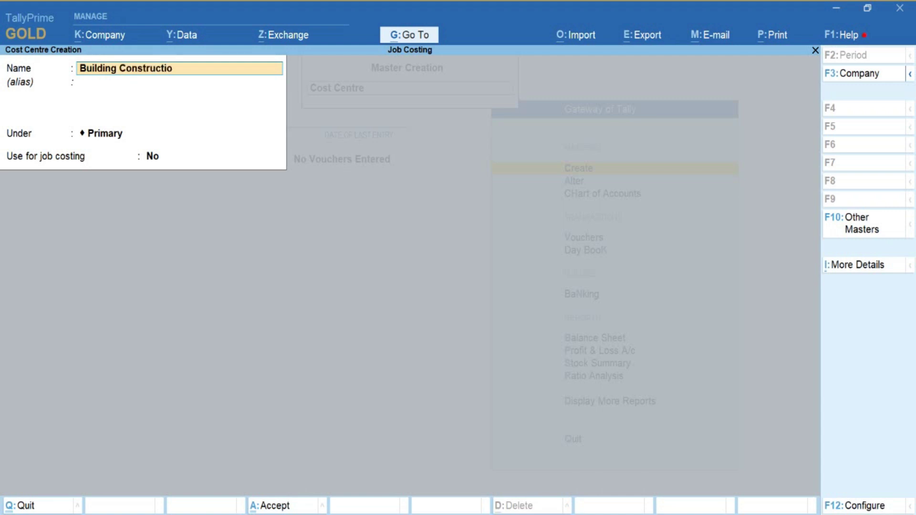
{"action": "type", "text": "n Project"}
{"action": "key", "text": "Return"}
{"action": "key", "text": "Return"}
{"action": "key", "text": "Return"}
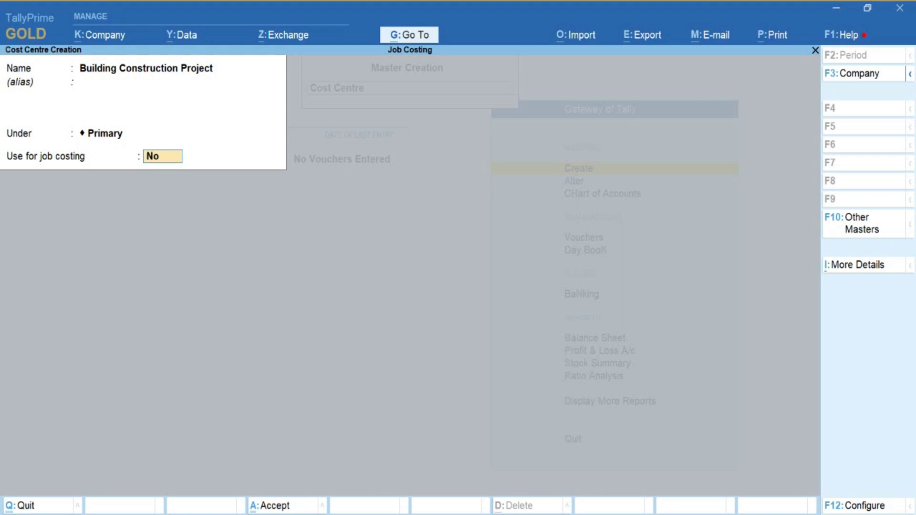
Review the cost centre configuration options for job costing, bank details and e-mail ID, and accept them as set.
{"action": "key", "text": "F12"}
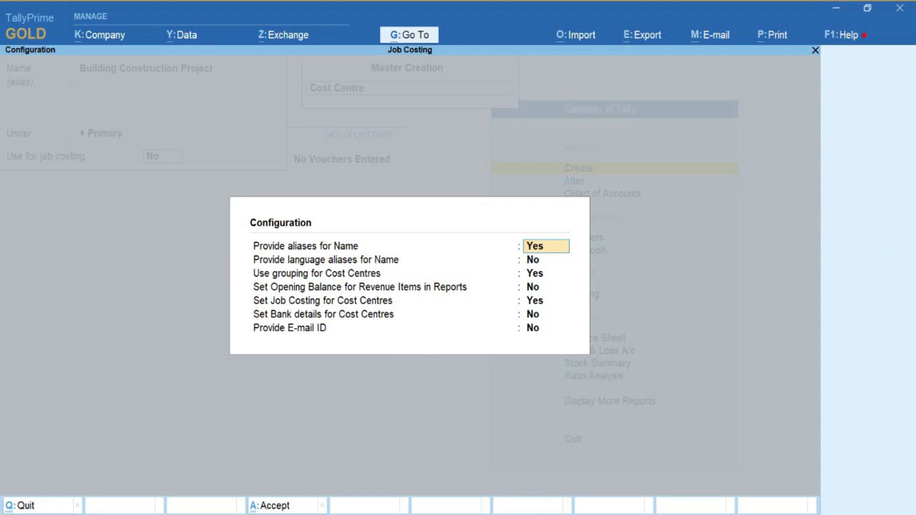
{"action": "left_click", "coordinate": [546, 300]}
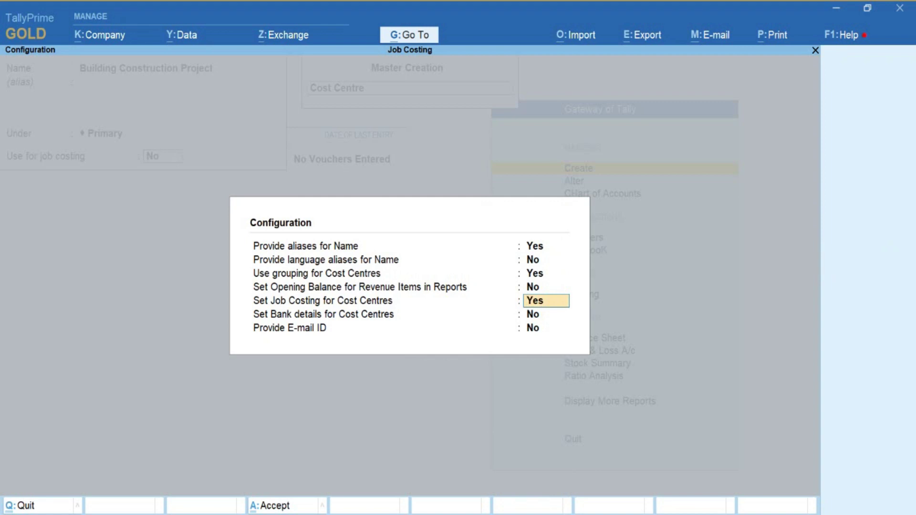
{"action": "left_click", "coordinate": [547, 314]}
{"action": "left_click", "coordinate": [547, 328]}
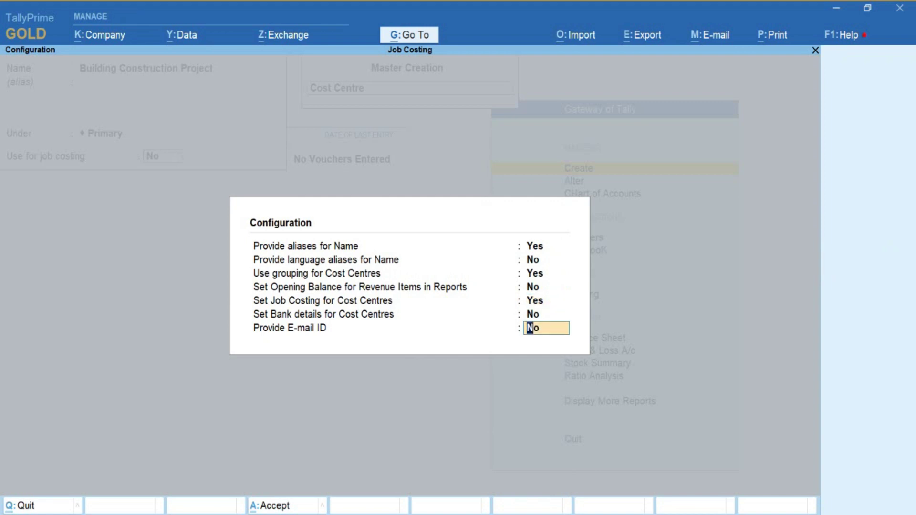
{"action": "key", "text": "Return"}
Set the Building Construction Project cost centre to be used for job costing, save it, and leave cost centre creation.
{"action": "type", "text": "y"}
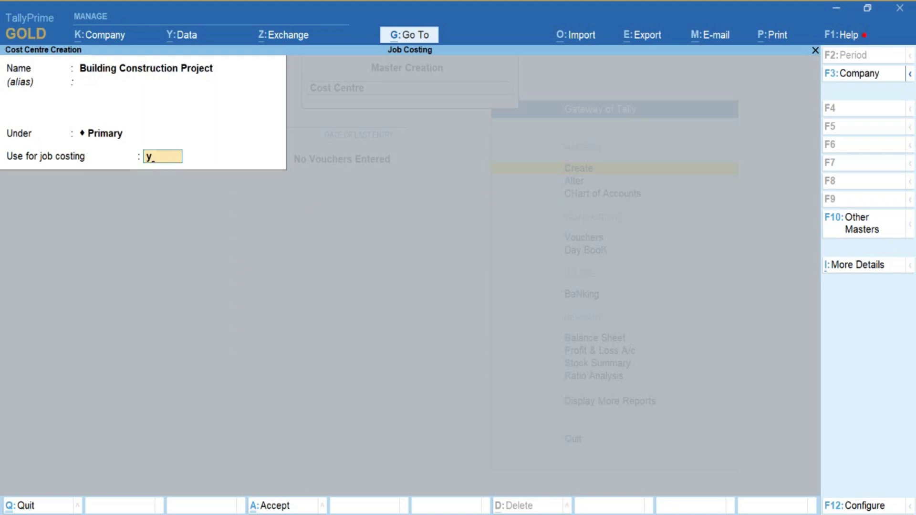
{"action": "type", "text": "es"}
{"action": "key", "text": "Return"}
{"action": "key", "text": "Return"}
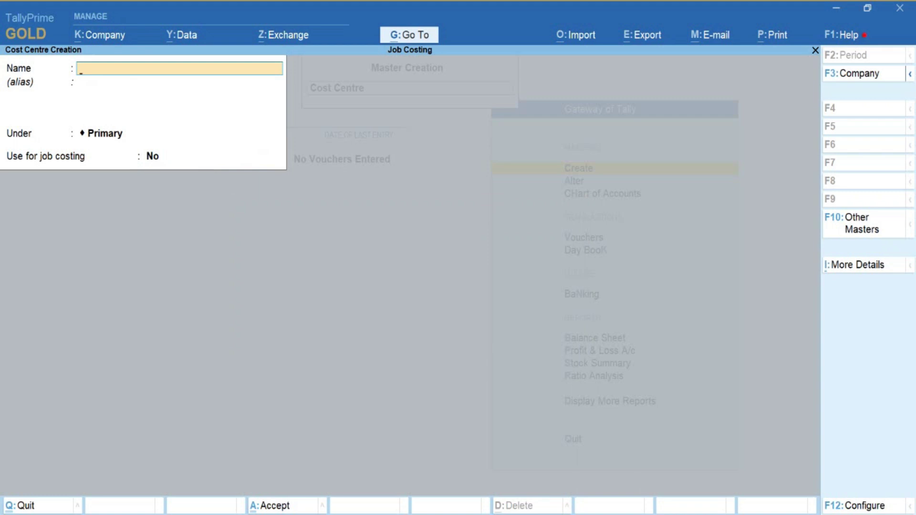
{"action": "key", "text": "Escape"}
{"action": "key", "text": "Return"}
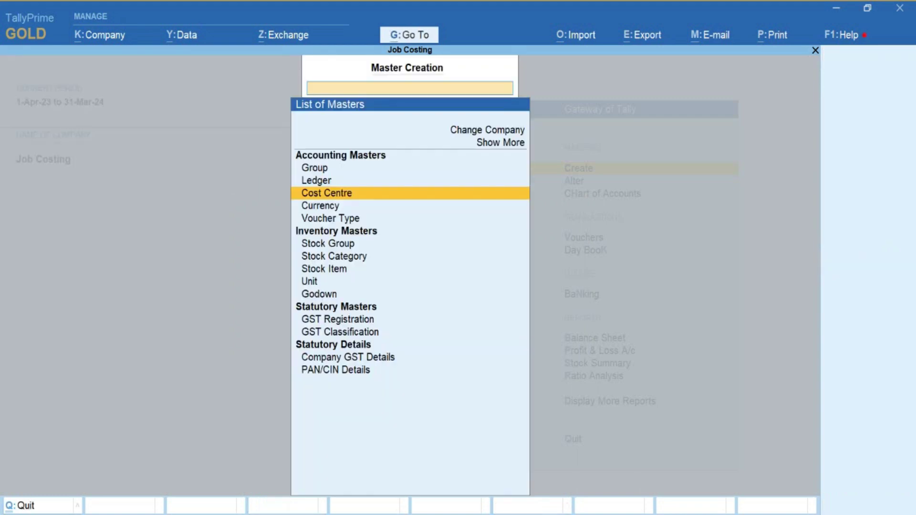
Create a stock group named Raw Material under Primary with the remaining defaults, save it, and leave stock group creation.
{"action": "key", "text": "Down"}
{"action": "key", "text": "Down"}
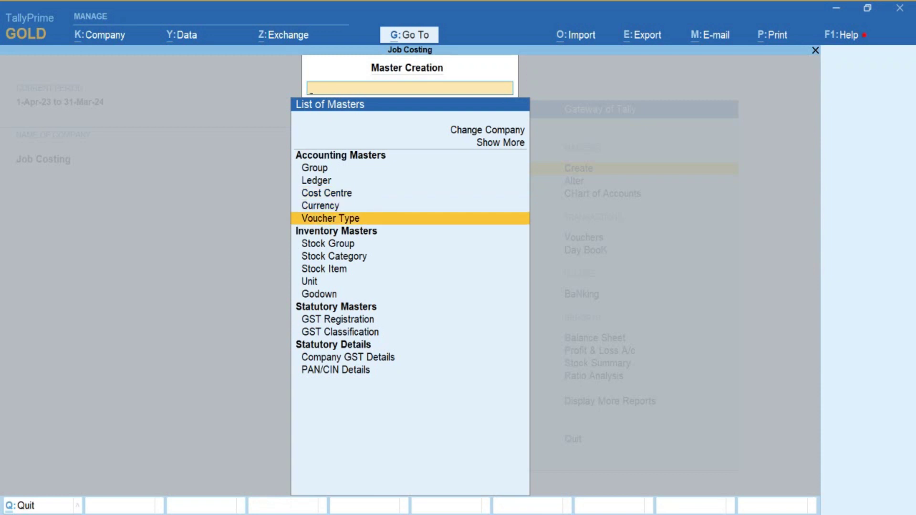
{"action": "key", "text": "Down"}
{"action": "key", "text": "Down"}
{"action": "key", "text": "Return"}
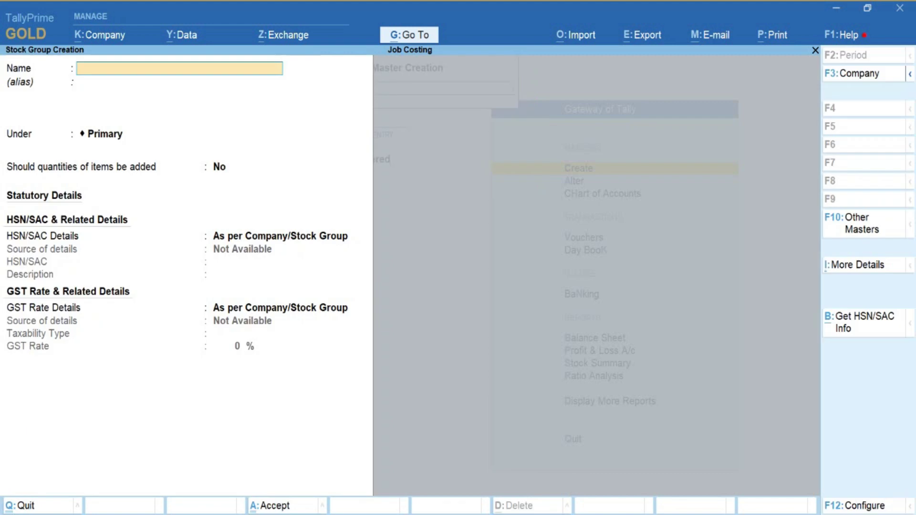
{"action": "type", "text": "Raw Material"}
{"action": "key", "text": "Return"}
{"action": "key", "text": "Return"}
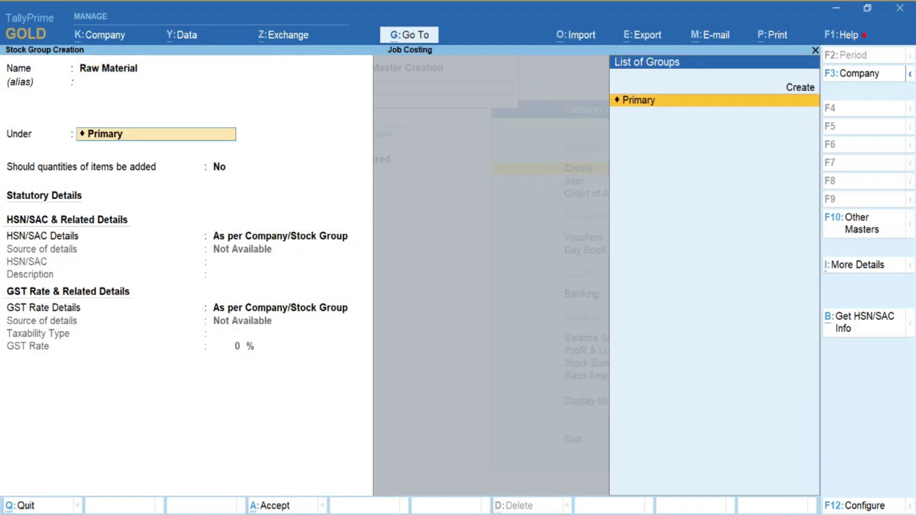
{"action": "key", "text": "Return"}
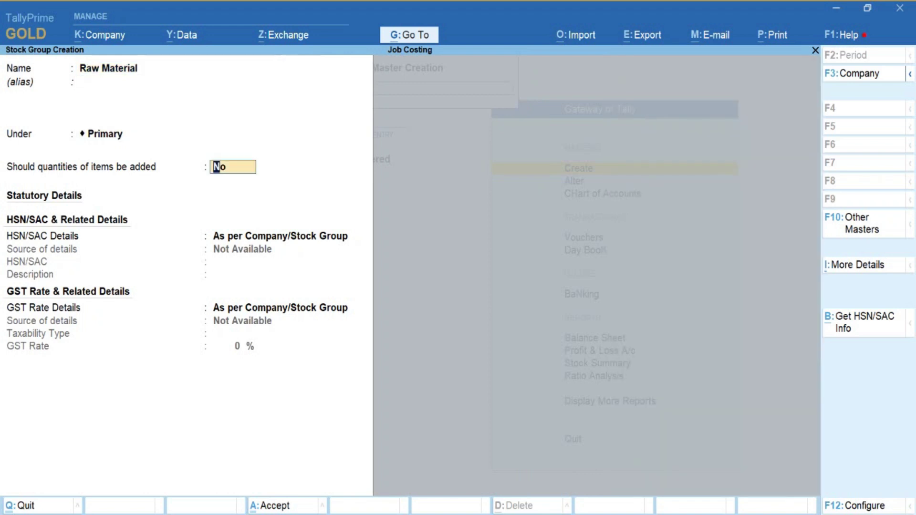
{"action": "key", "text": "ctrl+a"}
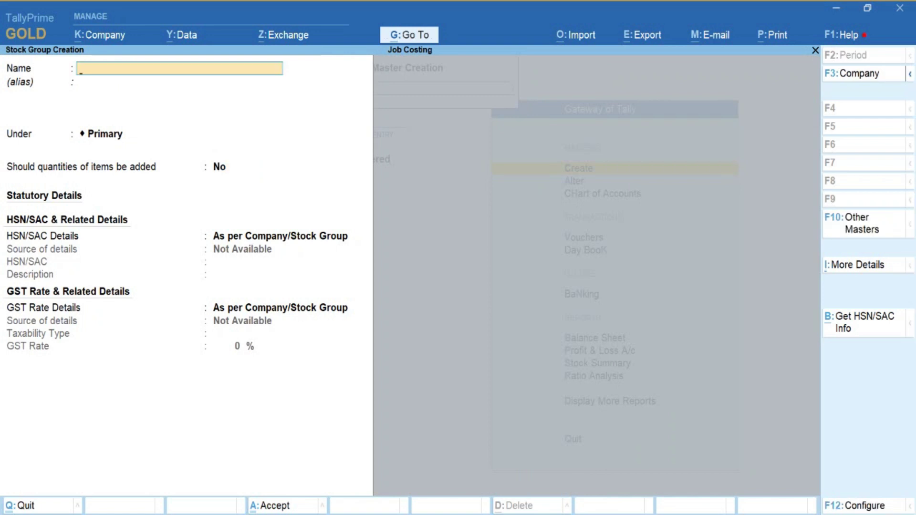
{"action": "key", "text": "Escape"}
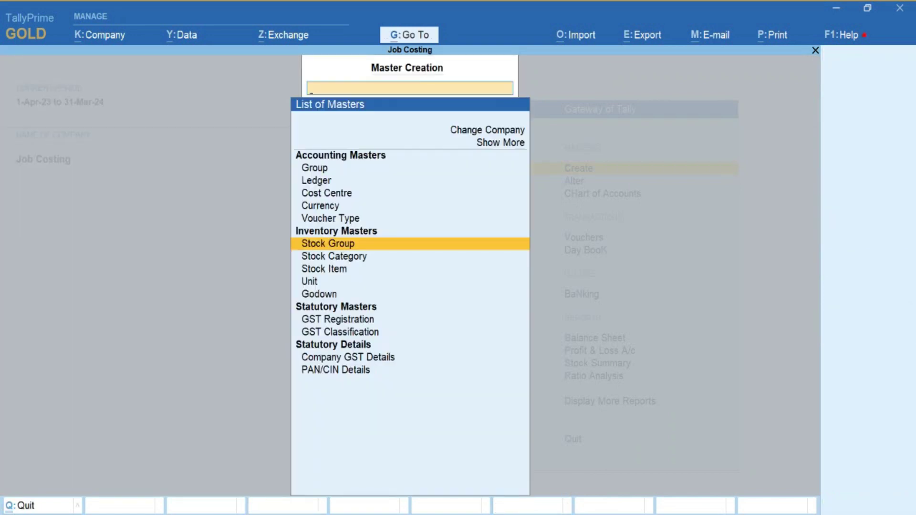
Create a simple unit with symbol kg, formal name Kilogram, UQC KGS-KILOGRAMS and 0 decimal places, and save it.
{"action": "key", "text": "Down"}
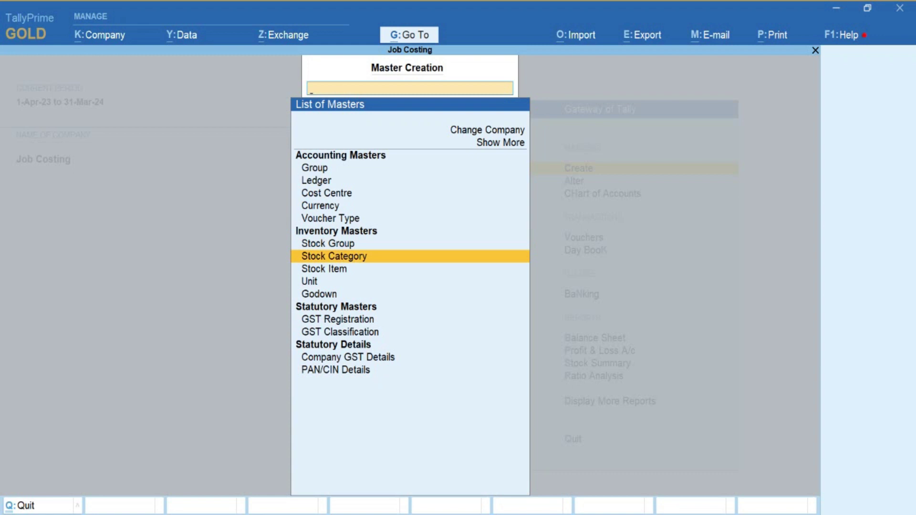
{"action": "key", "text": "Down"}
{"action": "key", "text": "Down"}
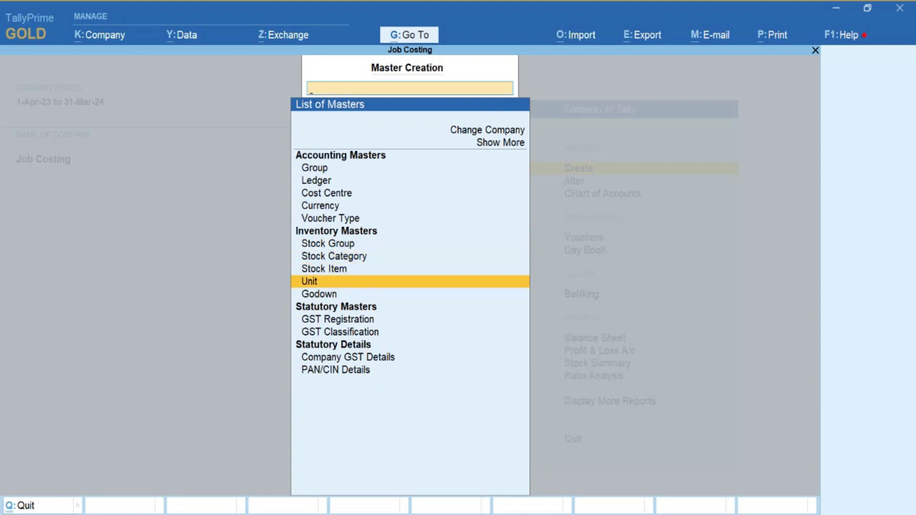
{"action": "key", "text": "Return"}
{"action": "type", "text": "kg"}
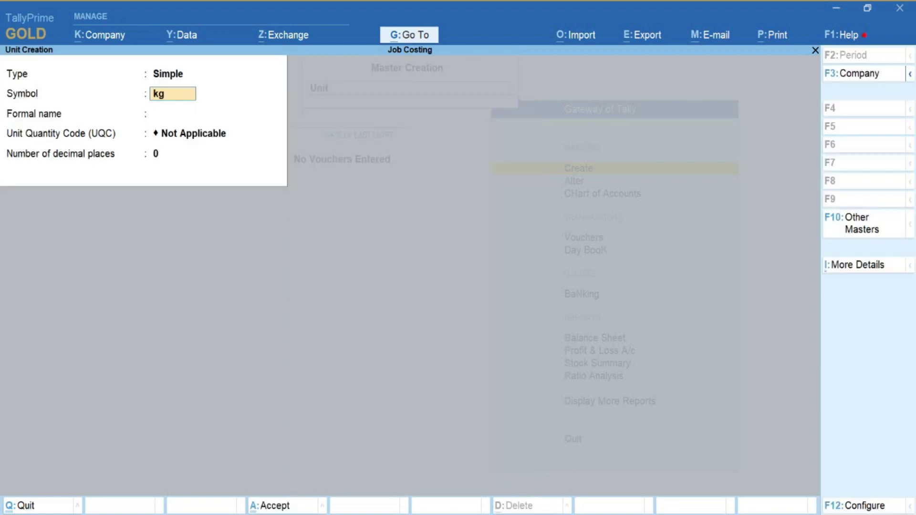
{"action": "key", "text": "Return"}
{"action": "type", "text": "Kilogram"}
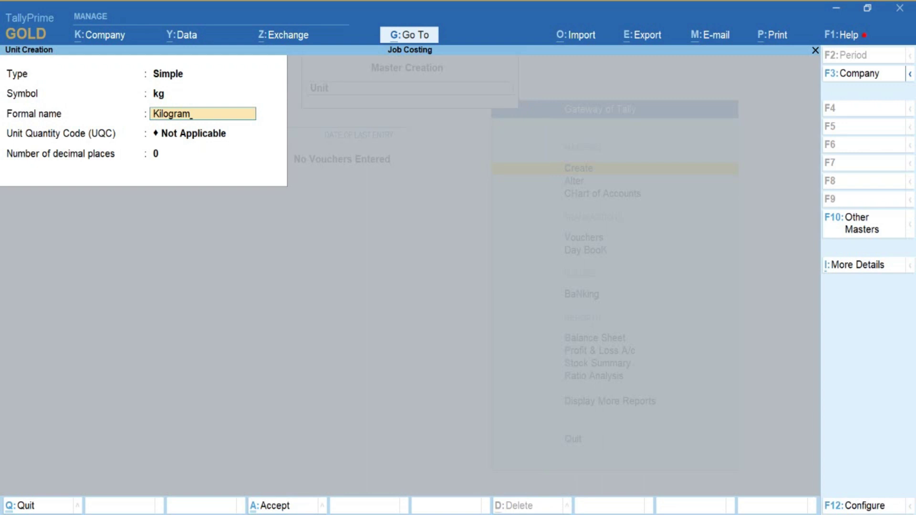
{"action": "key", "text": "Return"}
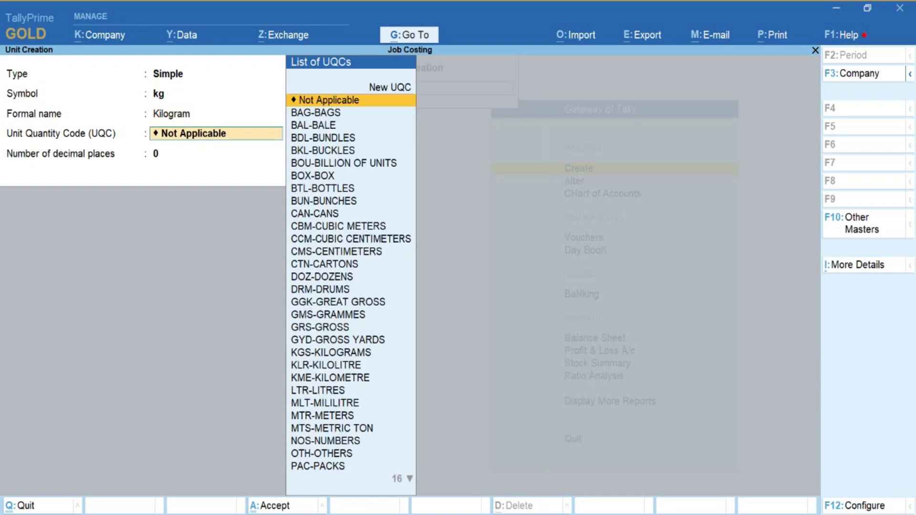
{"action": "type", "text": "k"}
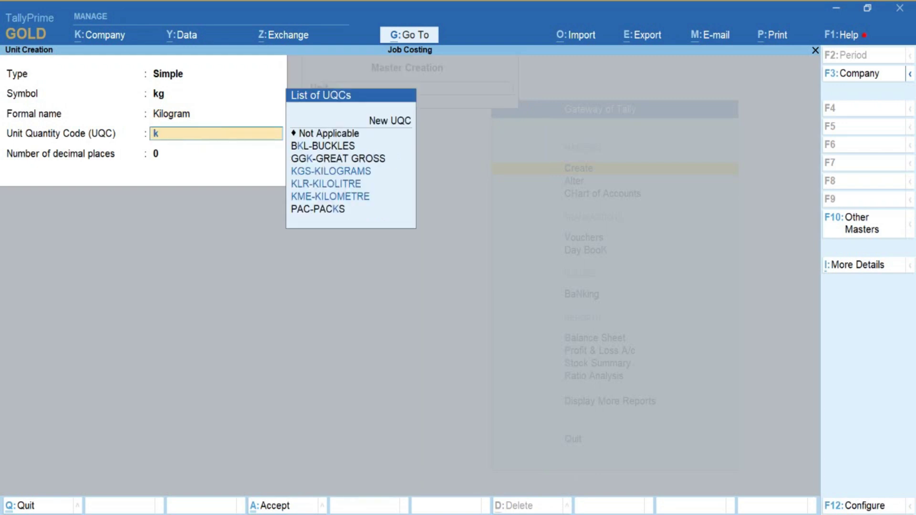
{"action": "key", "text": "Return"}
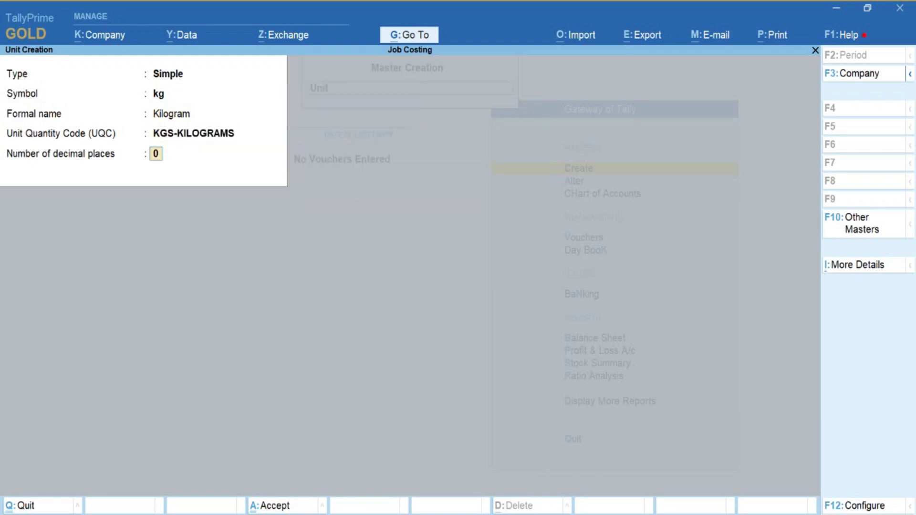
{"action": "key", "text": "Return"}
{"action": "key", "text": "Return"}
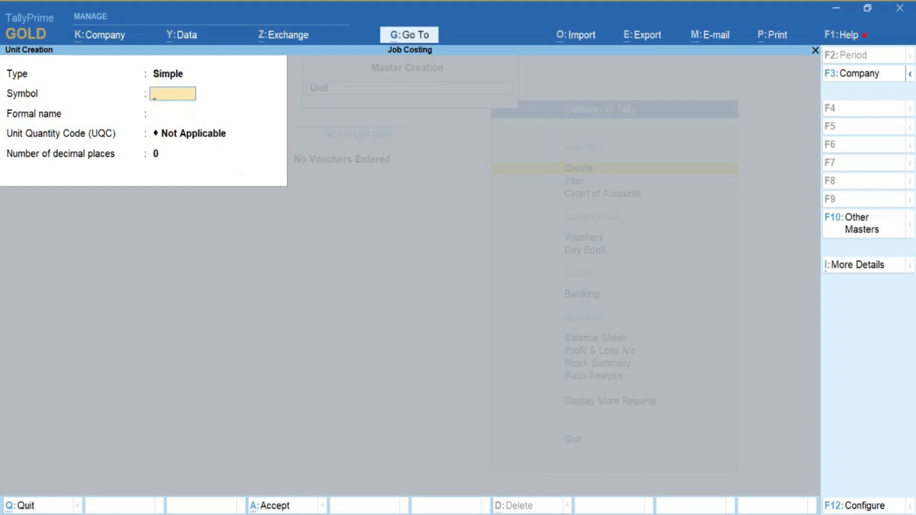
Create a simple unit with symbol Nos, formal name Number, UQC NOS-NUMBERS and 0 decimal places, and save it.
{"action": "type", "text": "Nos"}
{"action": "key", "text": "Return"}
{"action": "type", "text": "Number"}
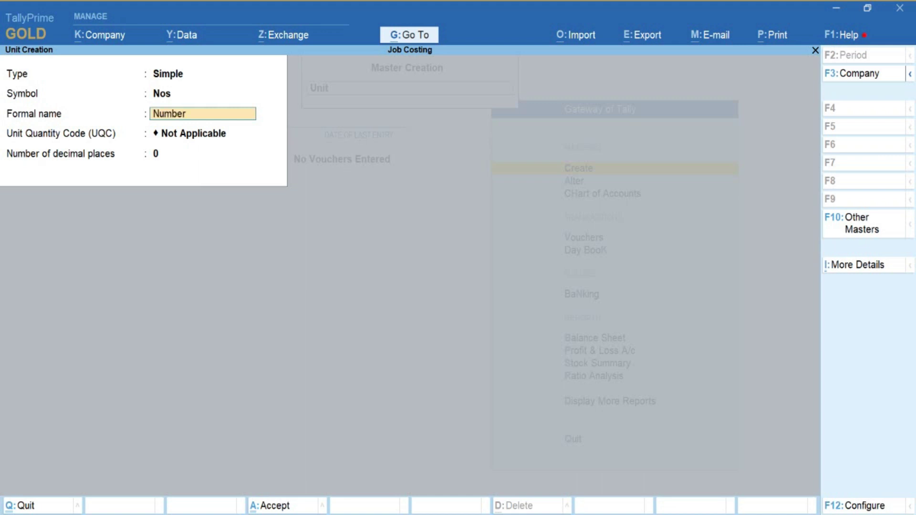
{"action": "key", "text": "Return"}
{"action": "type", "text": "no"}
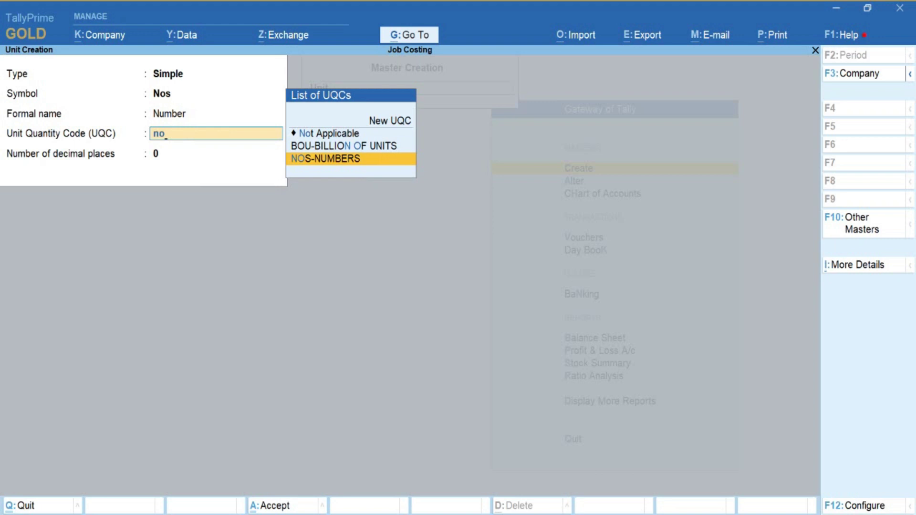
{"action": "key", "text": "Return"}
{"action": "key", "text": "Return"}
{"action": "key", "text": "Return"}
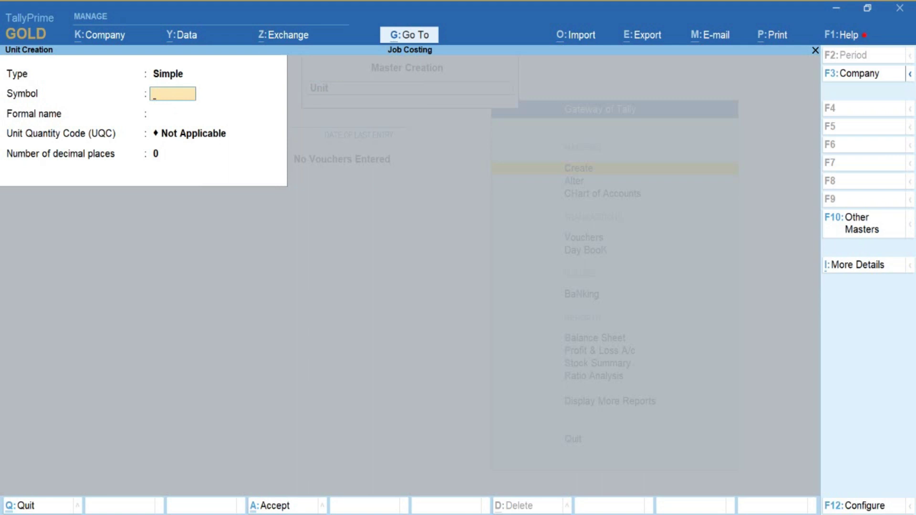
Create a simple unit with symbol Bag, formal name Bags, UQC BAG-BAGS and 0 decimal places, and save it.
{"action": "type", "text": "Bag"}
{"action": "key", "text": "Return"}
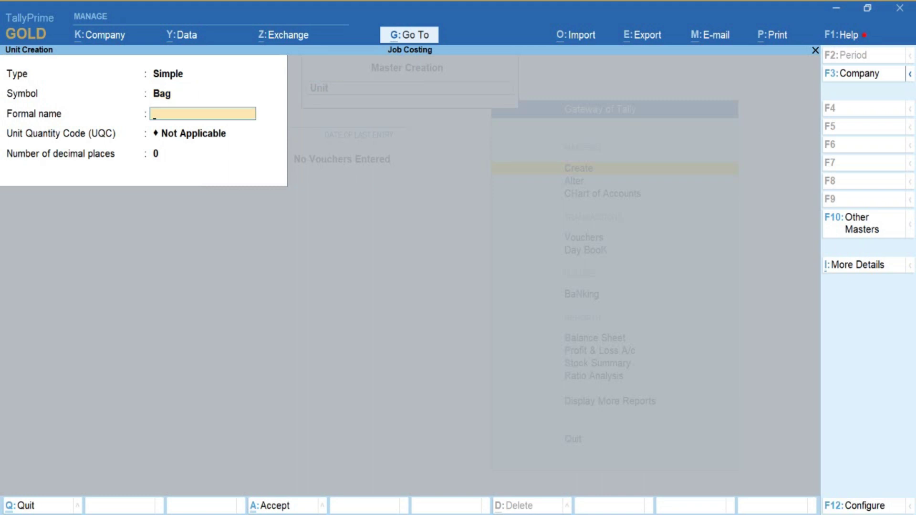
{"action": "type", "text": "Bags"}
{"action": "key", "text": "Return"}
{"action": "type", "text": "ba"}
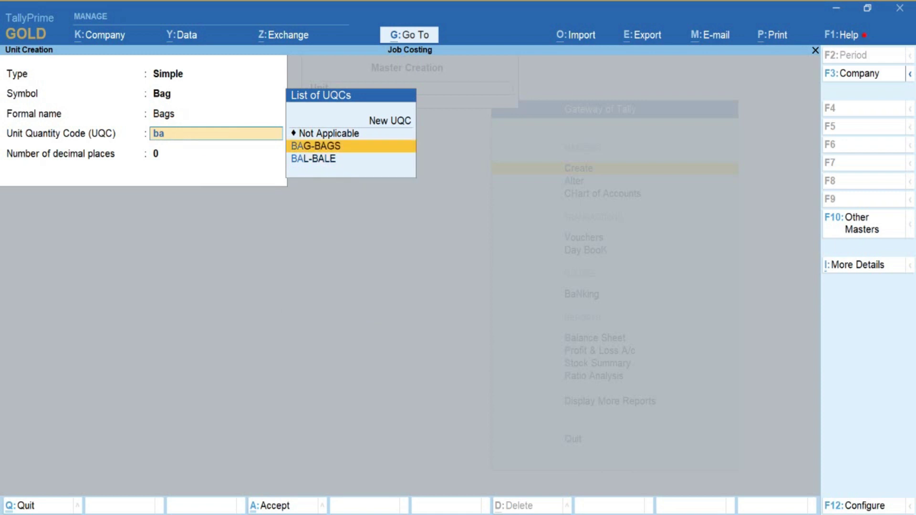
{"action": "key", "text": "Return"}
{"action": "key", "text": "Return"}
{"action": "key", "text": "Return"}
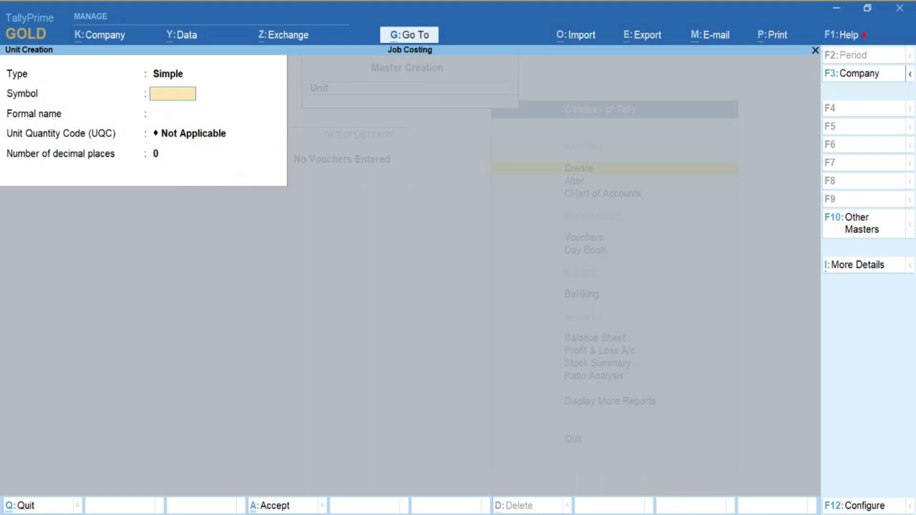
Create a unit with symbol tk, formal name Truck and UQC Not Applicable, save it, and leave unit creation.
{"action": "type", "text": "tk"}
{"action": "key", "text": "Return"}
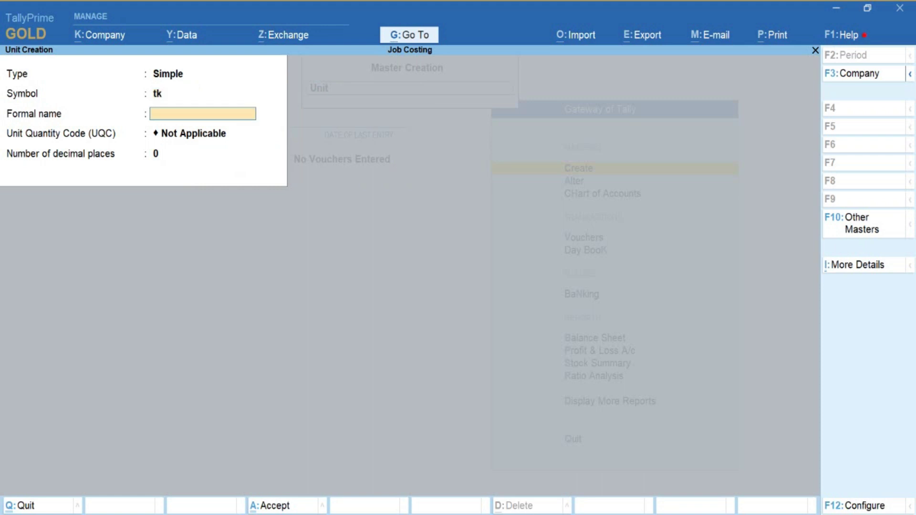
{"action": "type", "text": "Truck"}
{"action": "key", "text": "Return"}
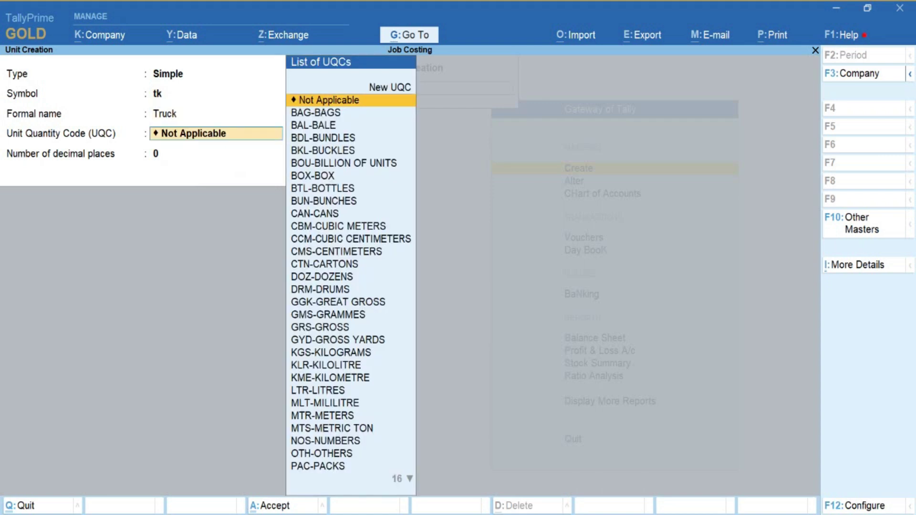
{"action": "key", "text": "Return"}
{"action": "key", "text": "Return"}
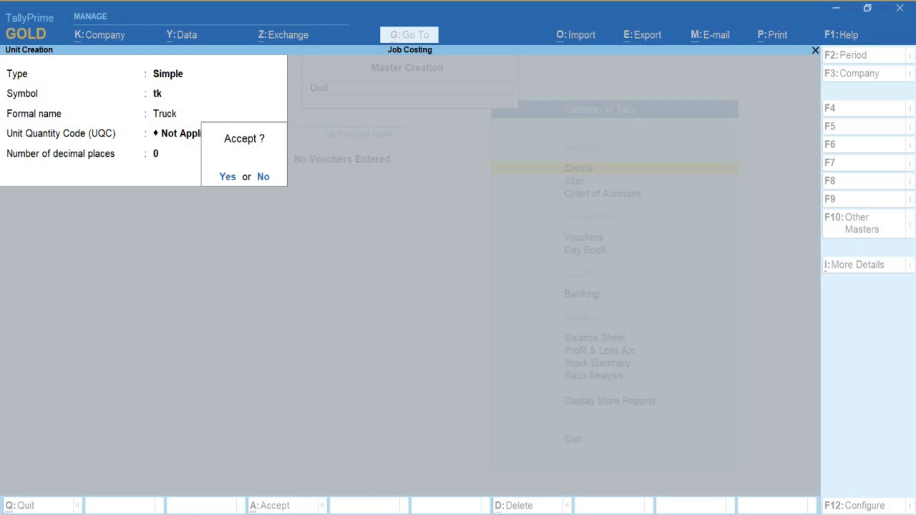
{"action": "key", "text": "Return"}
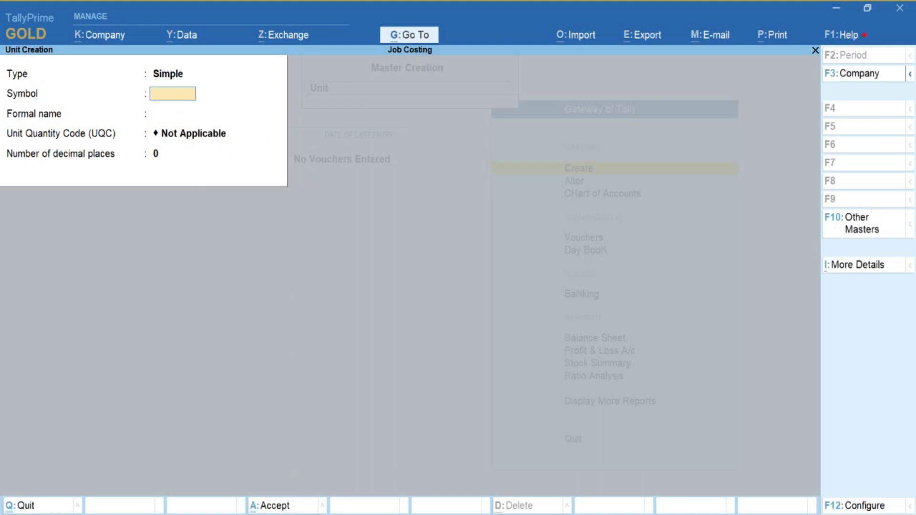
{"action": "key", "text": "Escape"}
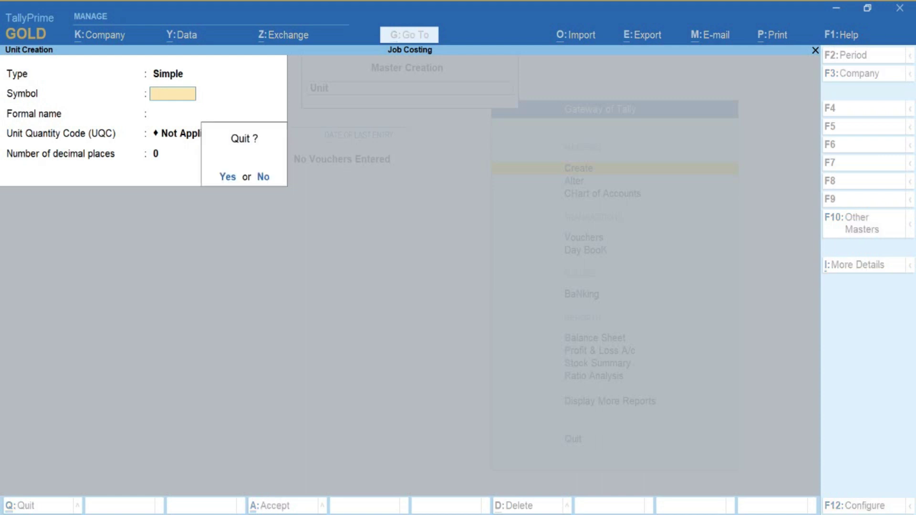
{"action": "key", "text": "Return"}
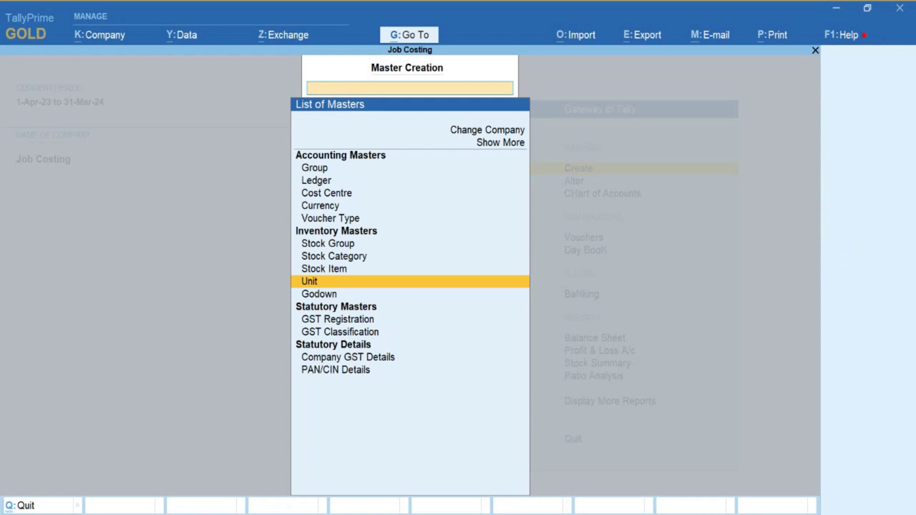
Create a stock item named Bricks under Raw Material with unit Nos and the remaining defaults, and save it.
{"action": "key", "text": "Up"}
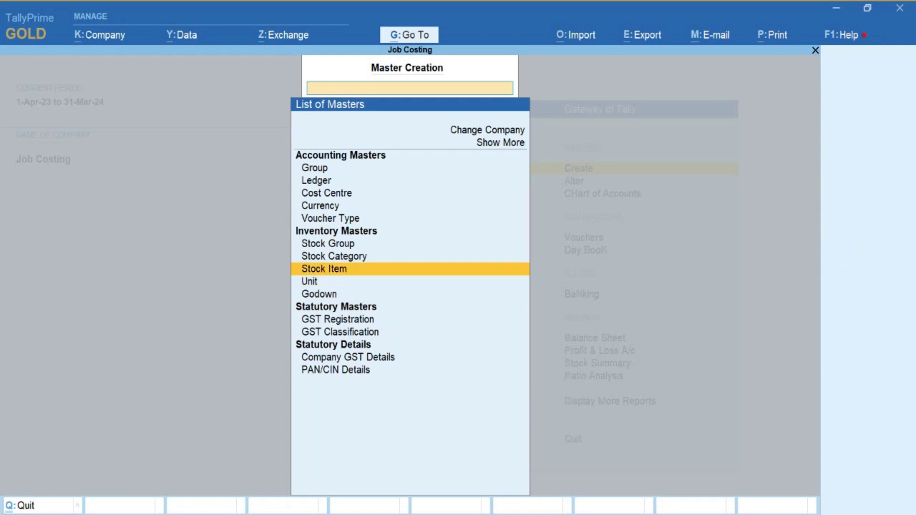
{"action": "key", "text": "Return"}
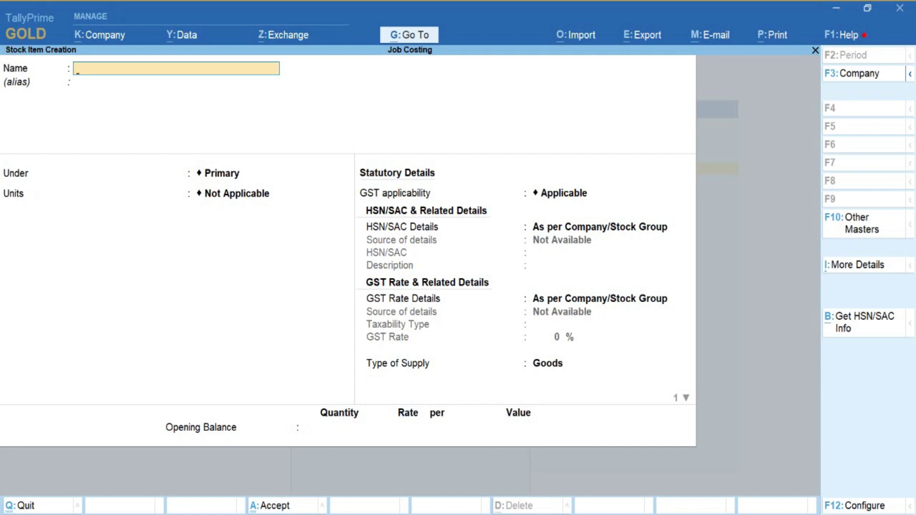
{"action": "type", "text": "Bricks"}
{"action": "key", "text": "Return"}
{"action": "key", "text": "Return"}
{"action": "key", "text": "Down"}
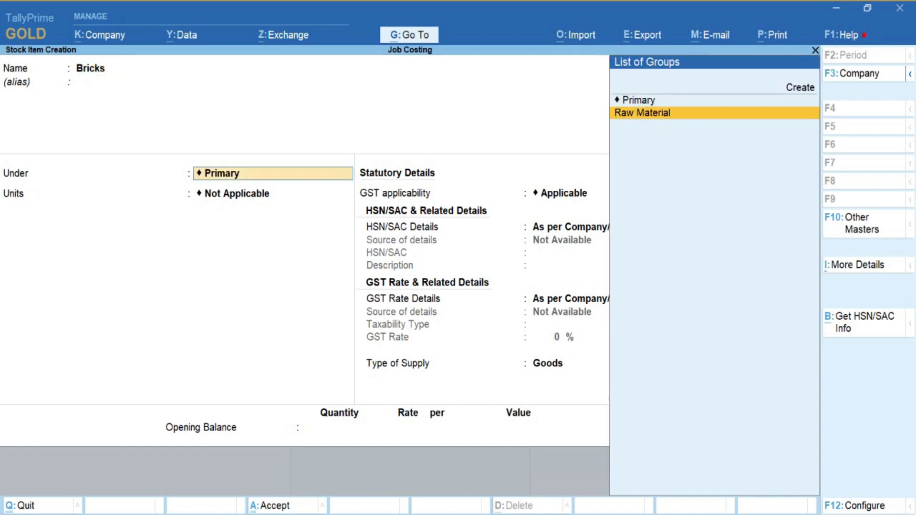
{"action": "key", "text": "Return"}
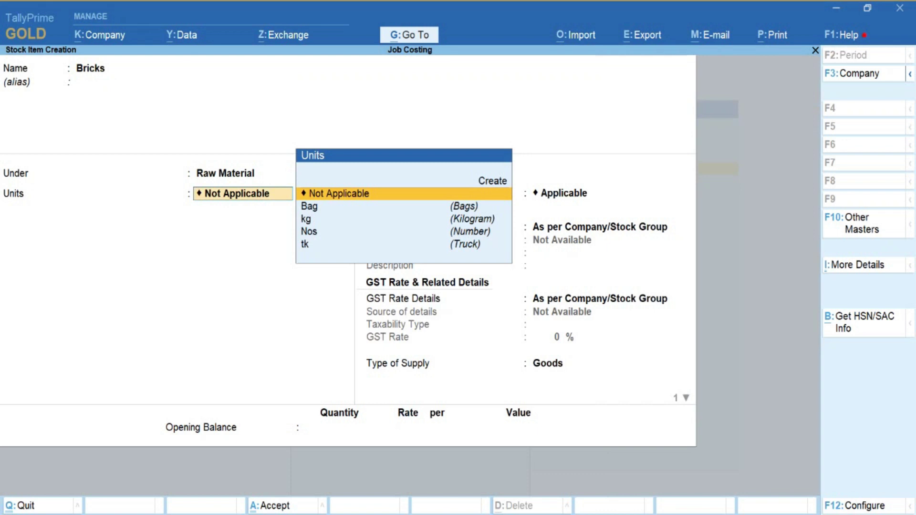
{"action": "key", "text": "Down"}
{"action": "key", "text": "Down"}
{"action": "key", "text": "Down"}
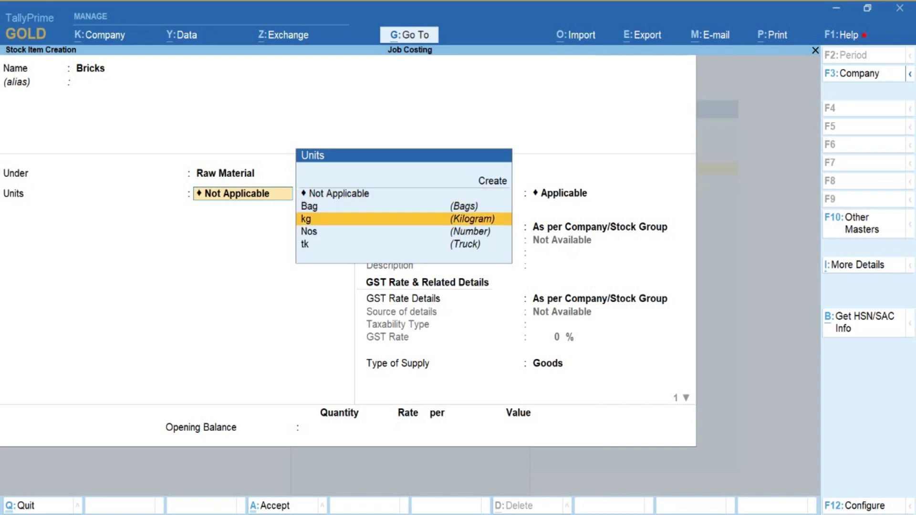
{"action": "key", "text": "Return"}
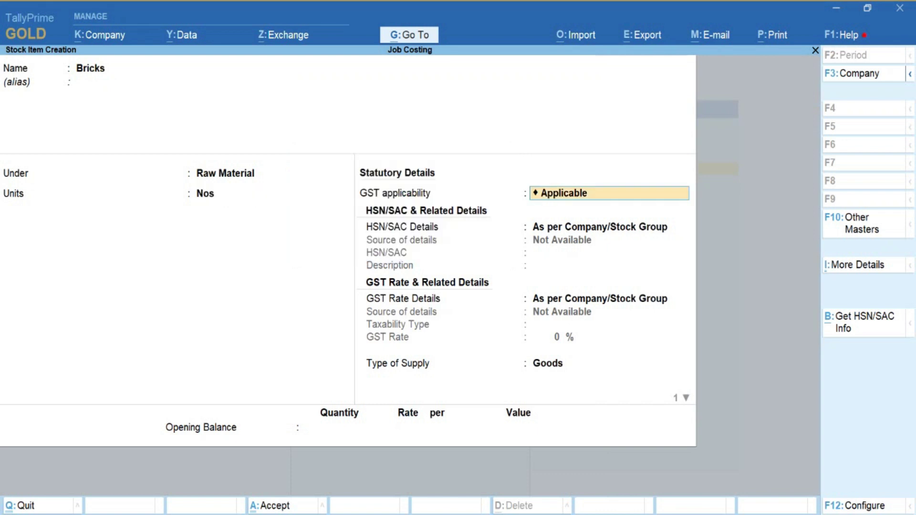
{"action": "key", "text": "ctrl+a"}
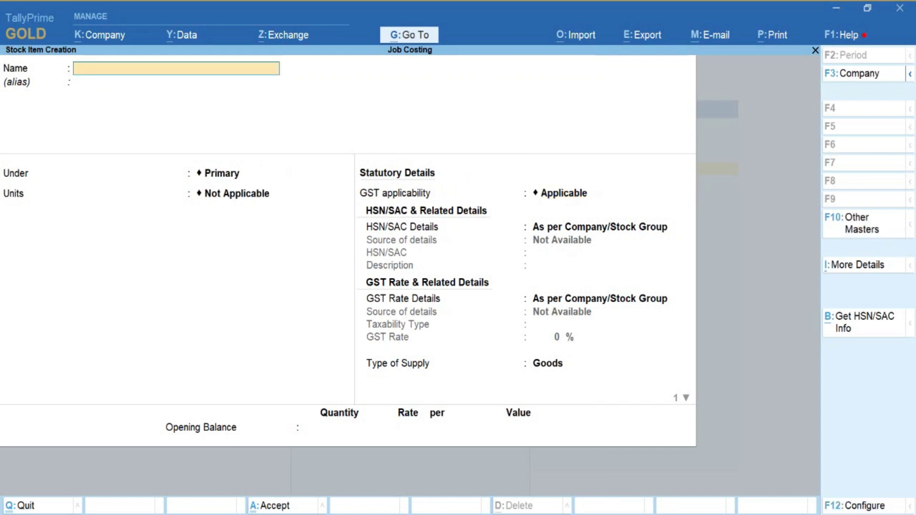
Create a stock item named Cement under Raw Material with unit Bag and the remaining defaults, and save it.
{"action": "type", "text": "Cement"}
{"action": "key", "text": "Return"}
{"action": "key", "text": "Return"}
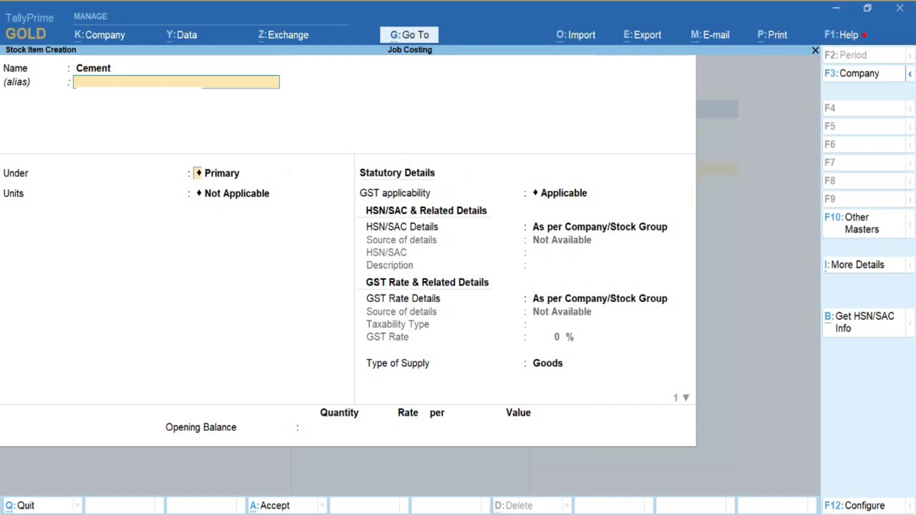
{"action": "key", "text": "Down"}
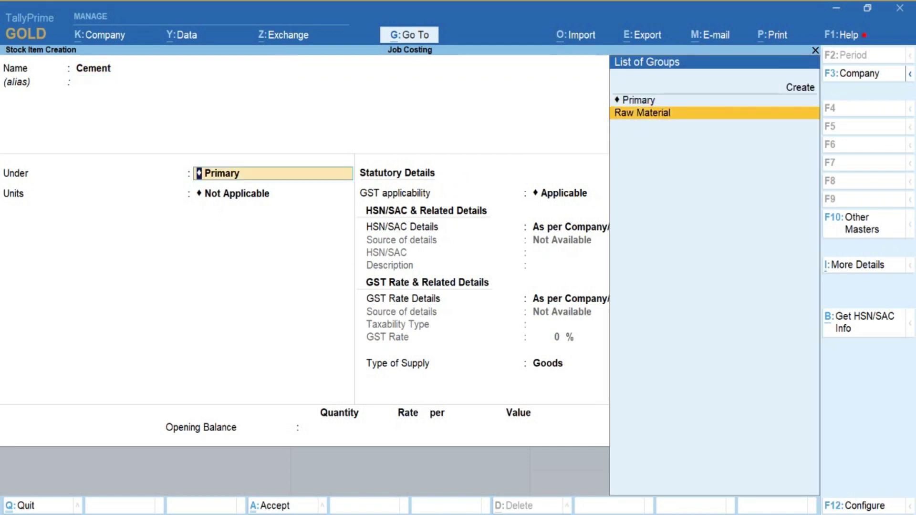
{"action": "key", "text": "Return"}
{"action": "key", "text": "Up"}
{"action": "key", "text": "Up"}
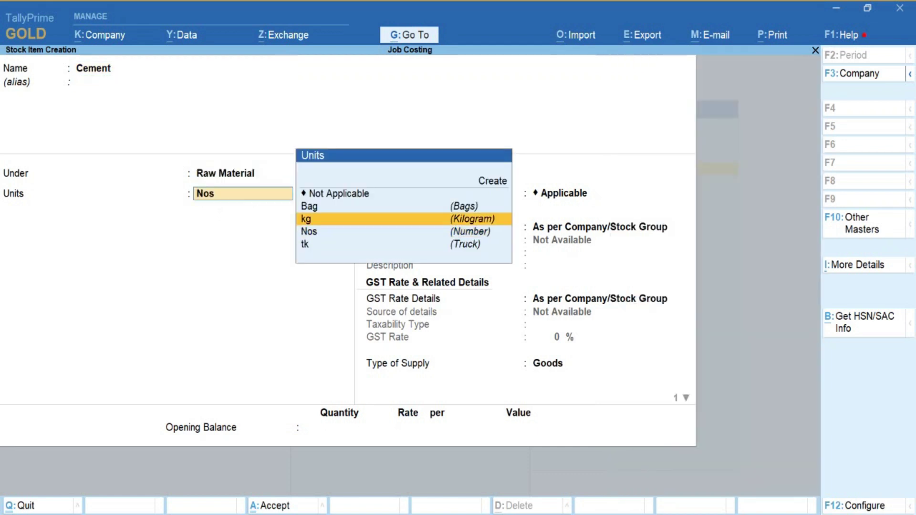
{"action": "key", "text": "Return"}
{"action": "key", "text": "Return"}
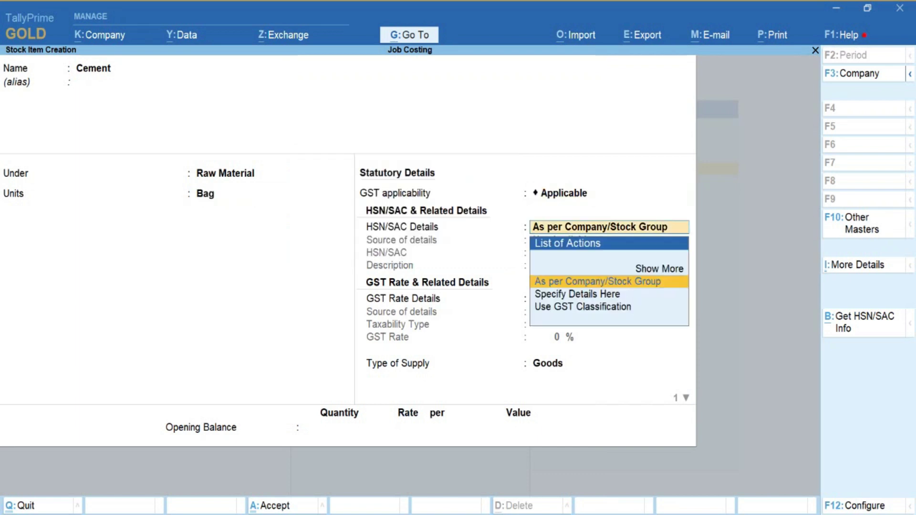
{"action": "key", "text": "ctrl+a"}
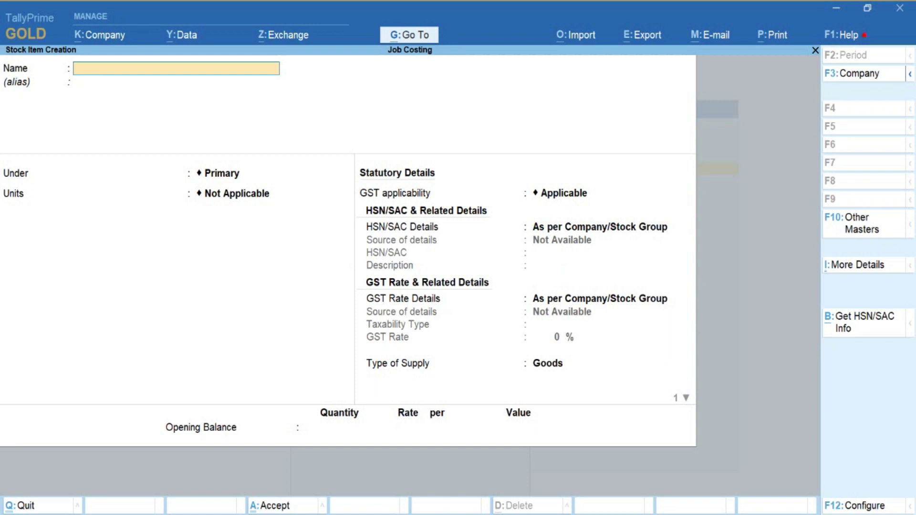
Create a stock item named Concreat under Raw Material with unit tk and the remaining defaults, and save it.
{"action": "type", "text": "Concreat"}
{"action": "key", "text": "Return"}
{"action": "key", "text": "Return"}
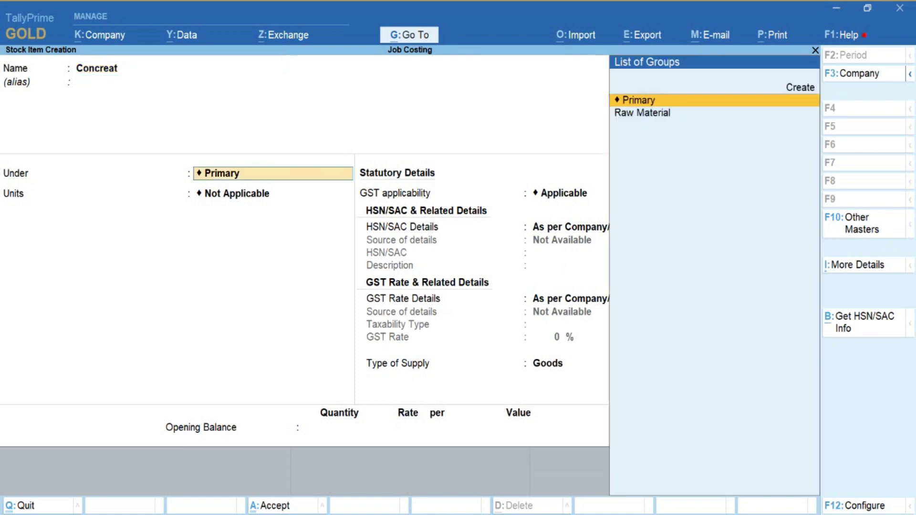
{"action": "key", "text": "Down"}
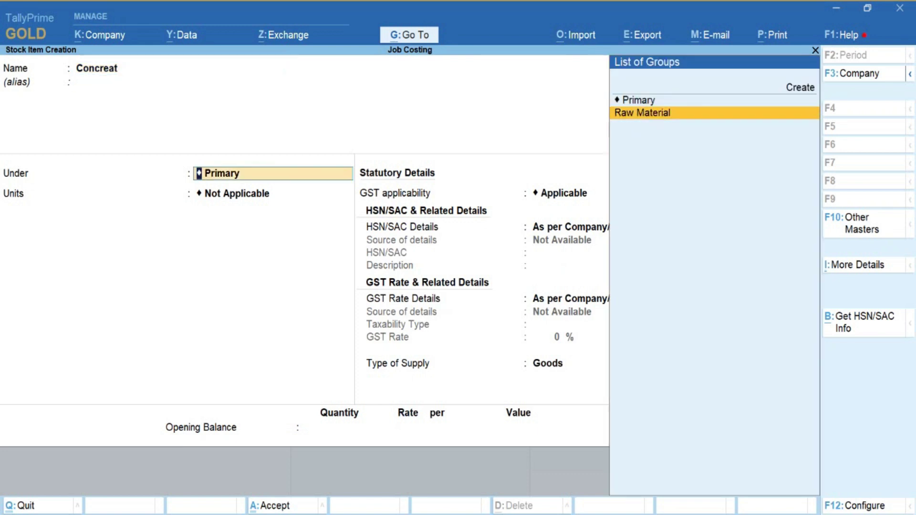
{"action": "key", "text": "Return"}
{"action": "key", "text": "Down"}
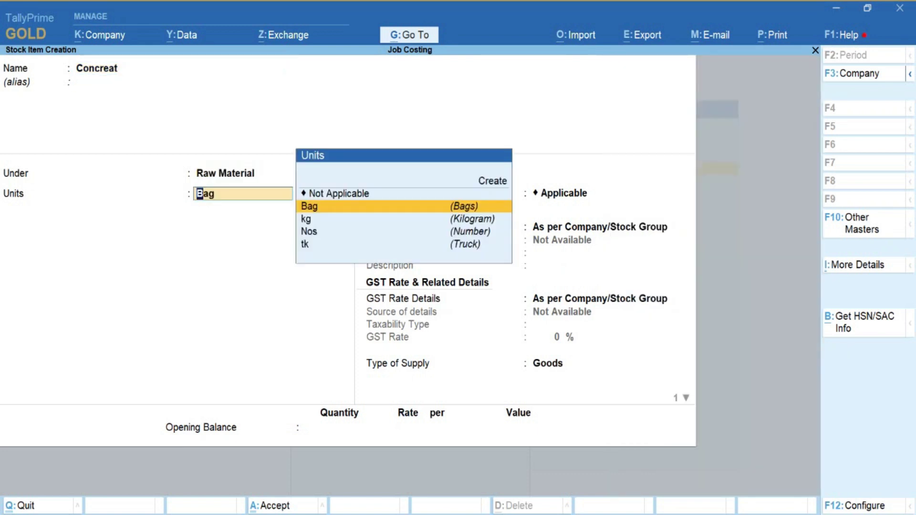
{"action": "key", "text": "Down"}
{"action": "key", "text": "Down"}
{"action": "key", "text": "Down"}
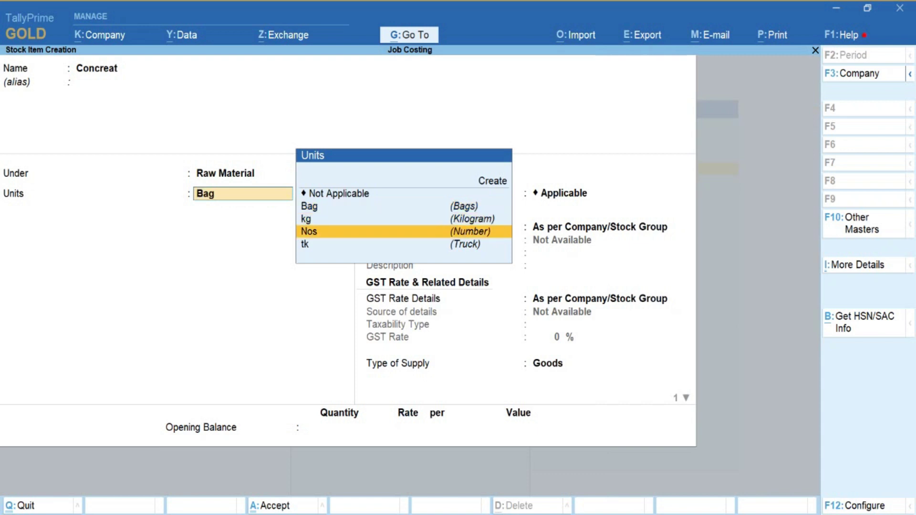
{"action": "key", "text": "Return"}
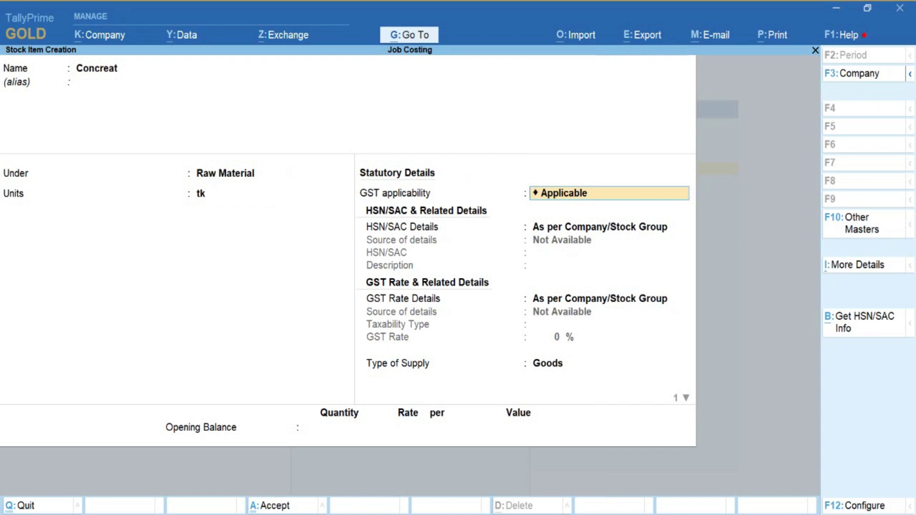
{"action": "key", "text": "ctrl+a"}
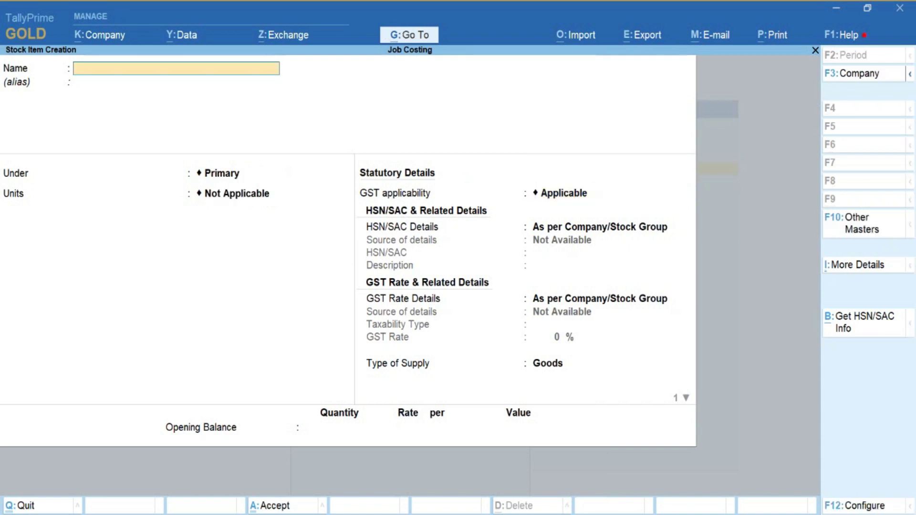
Create a stock item named Sand under Raw Material with unit tk and the remaining defaults, and save it.
{"action": "type", "text": "Sand"}
{"action": "key", "text": "Return"}
{"action": "key", "text": "Return"}
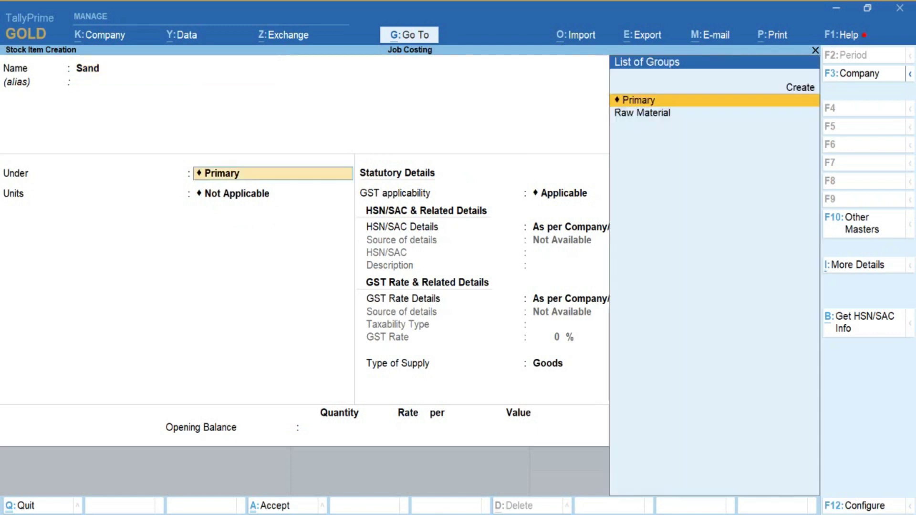
{"action": "key", "text": "Down"}
{"action": "key", "text": "Return"}
{"action": "type", "text": "tk"}
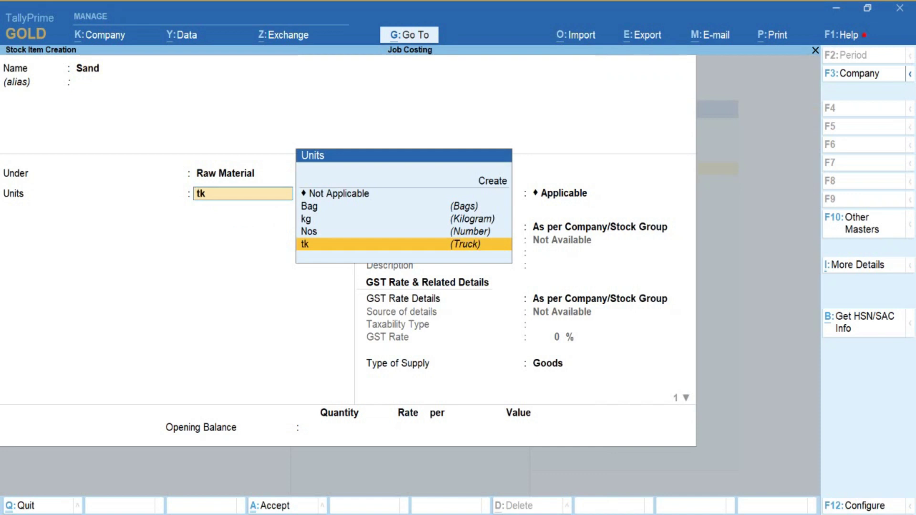
{"action": "key", "text": "Return"}
{"action": "key", "text": "Return"}
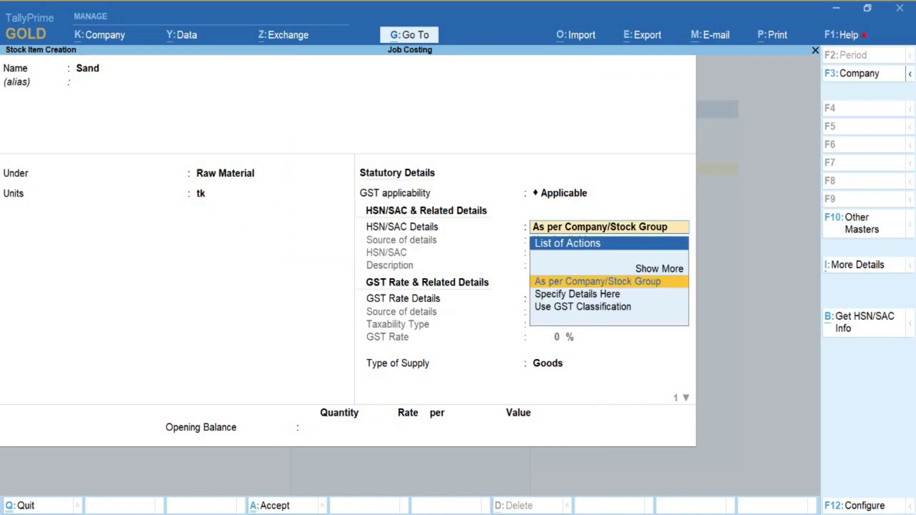
{"action": "key", "text": "ctrl"}
{"action": "key", "text": "ctrl+a"}
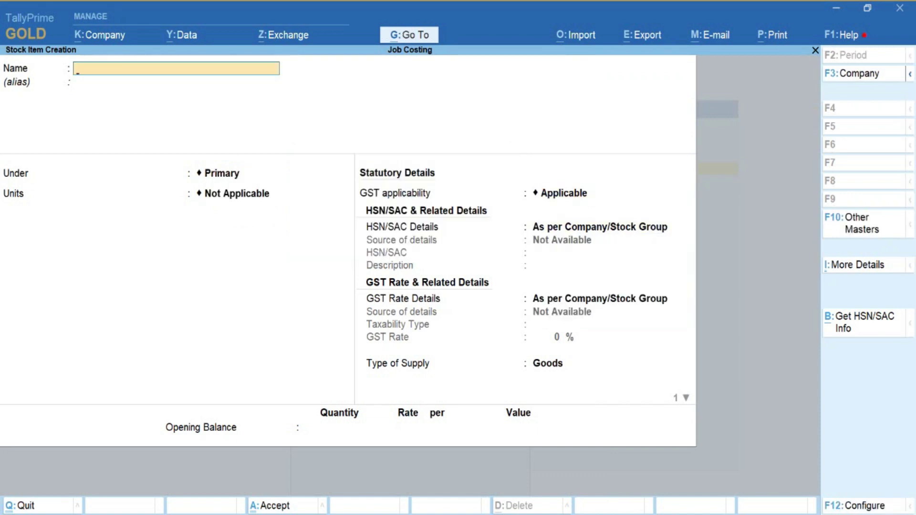
Create a stock item named Clay under Raw Material with unit tk and the remaining defaults, and save it.
{"action": "type", "text": "Clay"}
{"action": "key", "text": "Return"}
{"action": "key", "text": "Return"}
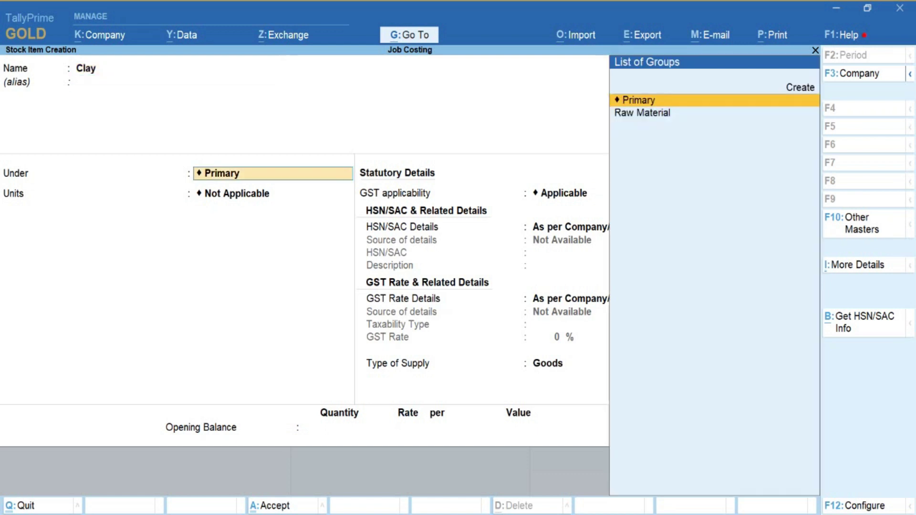
{"action": "key", "text": "Down"}
{"action": "key", "text": "Return"}
{"action": "type", "text": "tk"}
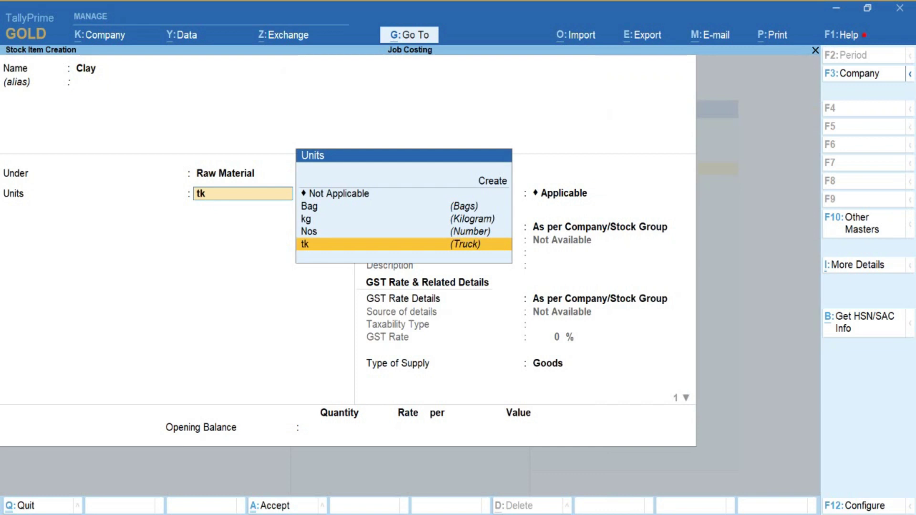
{"action": "key", "text": "Return"}
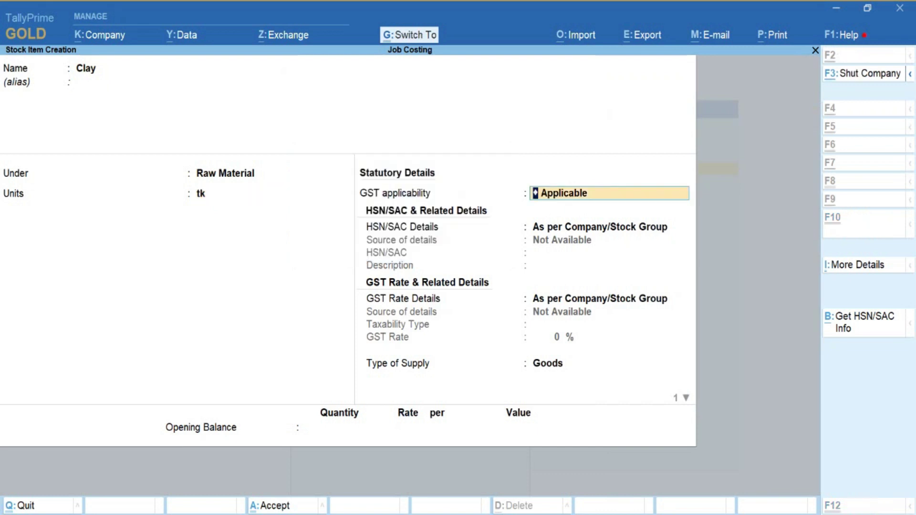
{"action": "key", "text": "ctrl+a"}
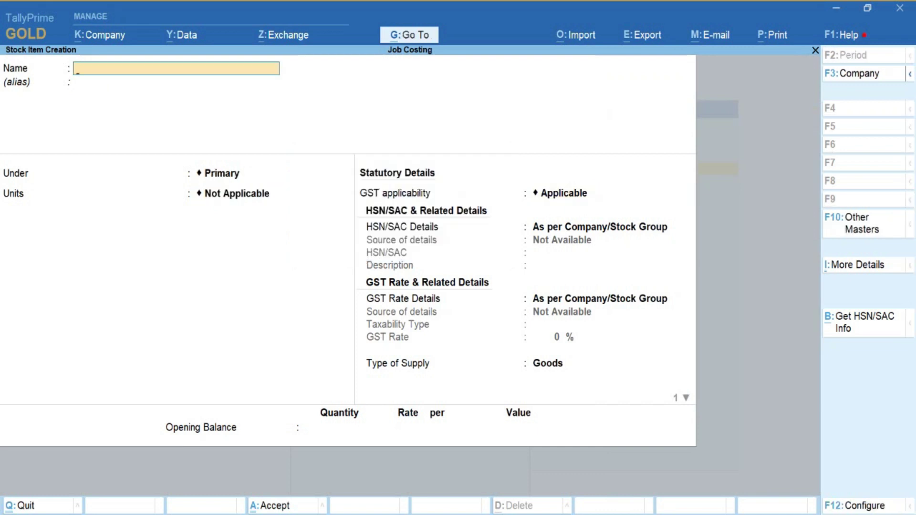
Create a stock item named Metal under Raw Material with unit kg, save it, and leave stock item creation.
{"action": "type", "text": "al"}
{"action": "key", "text": "Return"}
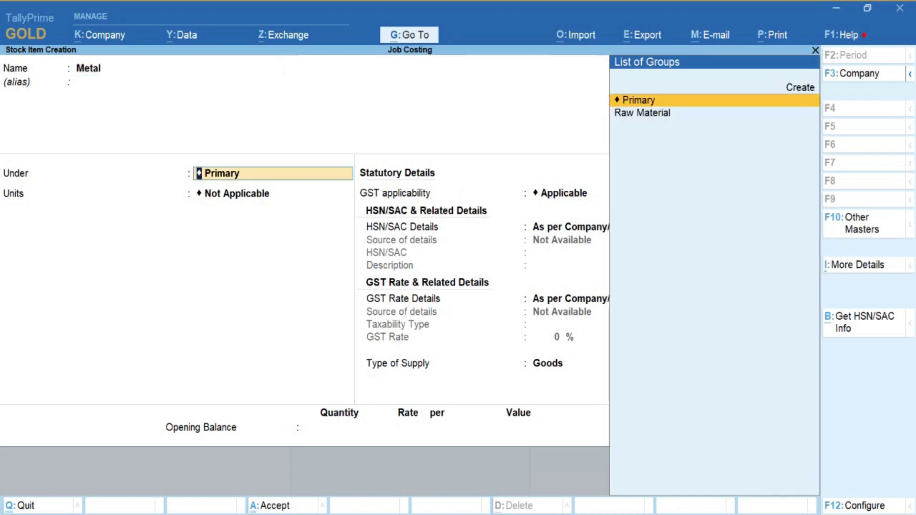
{"action": "key", "text": "Down"}
{"action": "key", "text": "Return"}
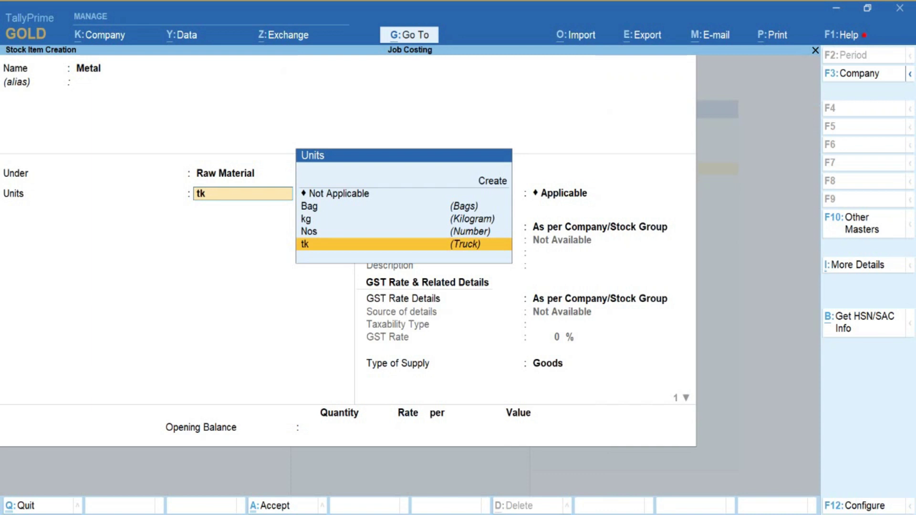
{"action": "key", "text": "Up"}
{"action": "key", "text": "Up"}
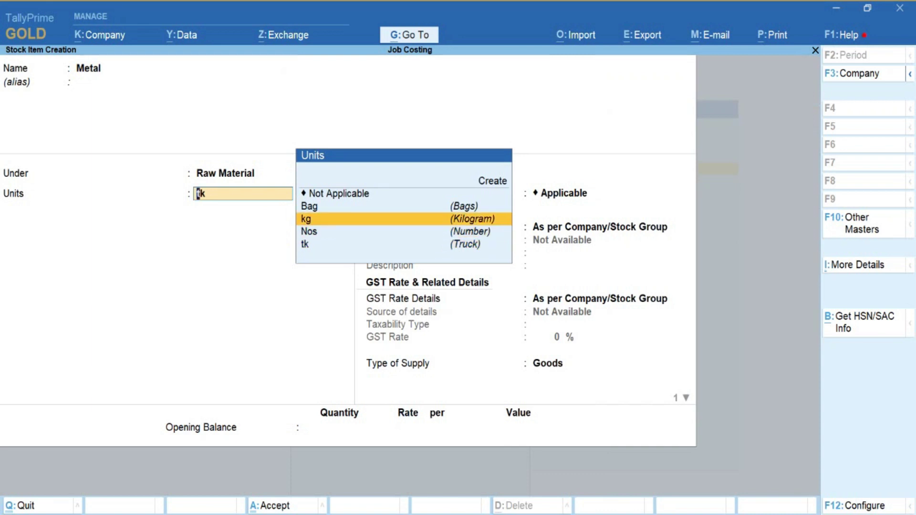
{"action": "key", "text": "Return"}
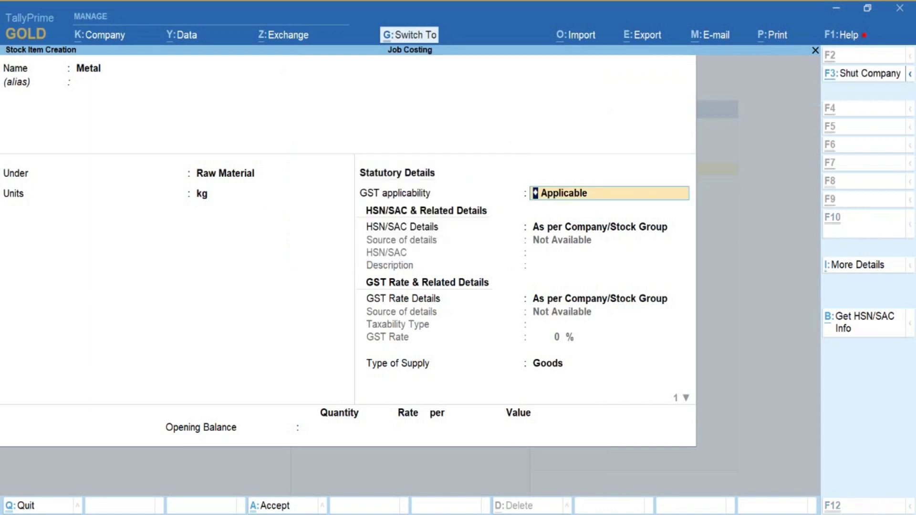
{"action": "key", "text": "ctrl+a"}
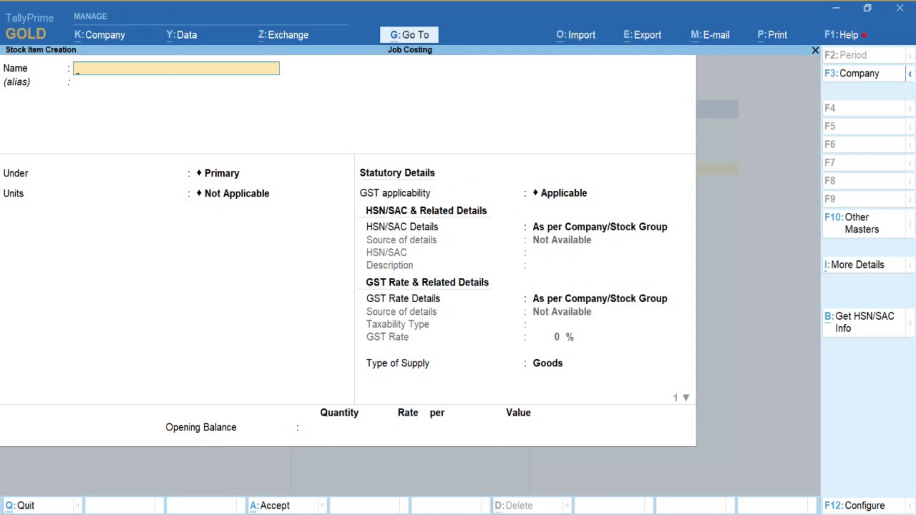
{"action": "key", "text": "Escape"}
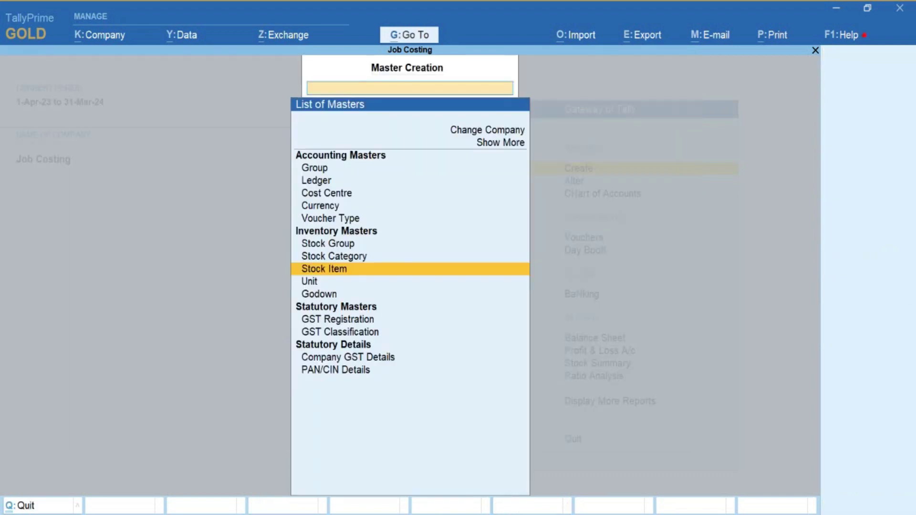
Start a new godown named Panvel Godown under Primary, leaving its alias and address blank.
{"action": "key", "text": "Down"}
{"action": "key", "text": "Down"}
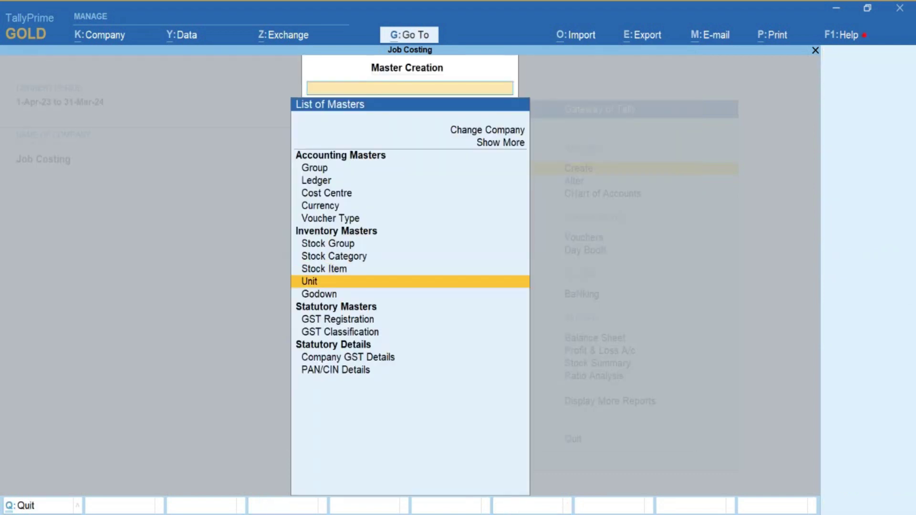
{"action": "key", "text": "Return"}
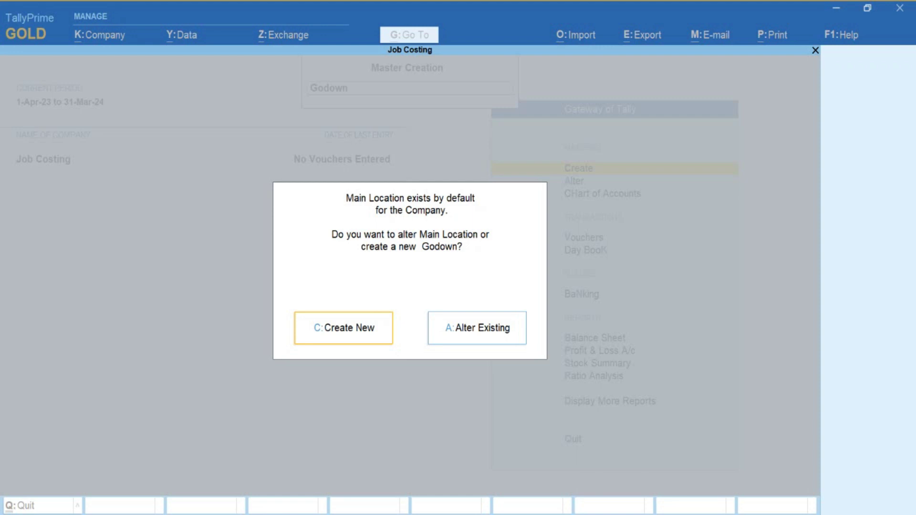
{"action": "key", "text": "c"}
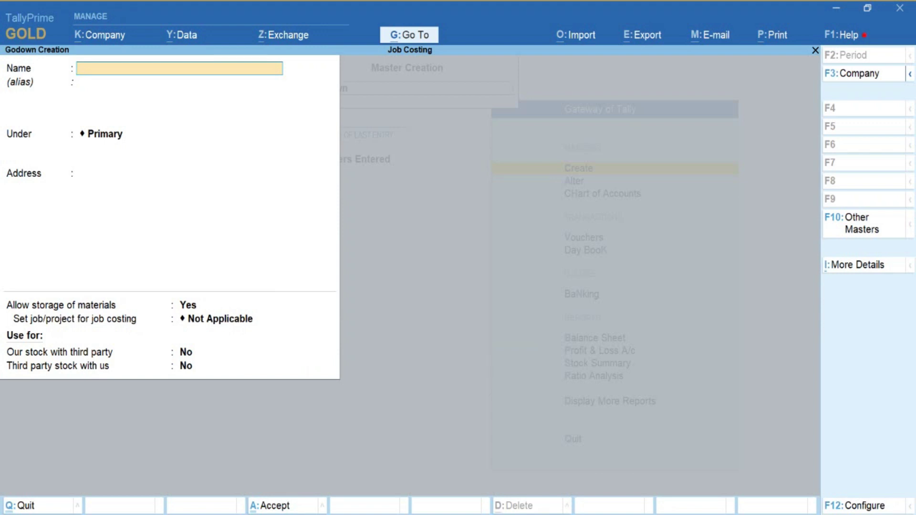
{"action": "type", "text": "Panvel Godown"}
{"action": "key", "text": "Return"}
{"action": "key", "text": "Return"}
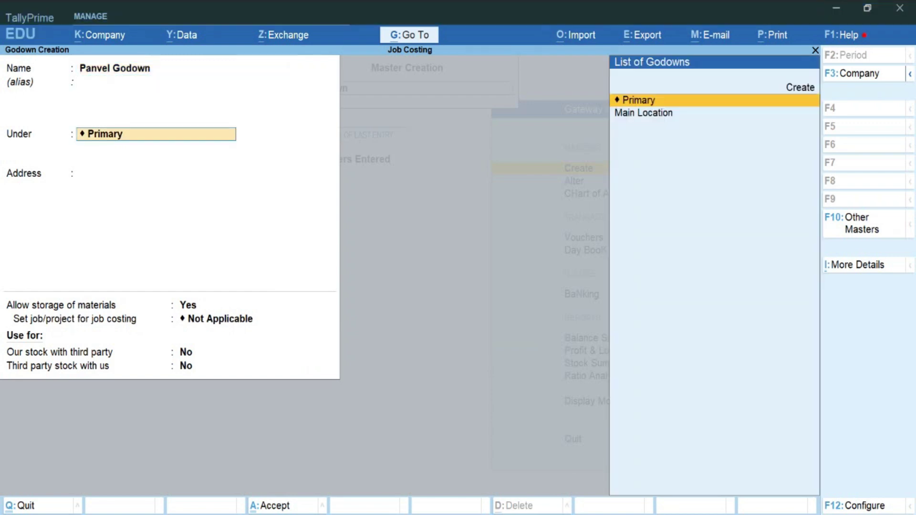
{"action": "key", "text": "Return"}
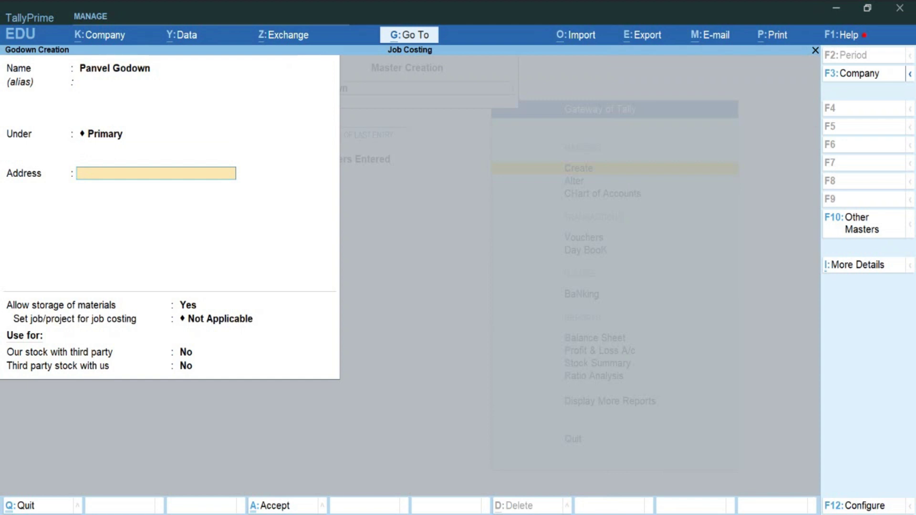
{"action": "key", "text": "Return"}
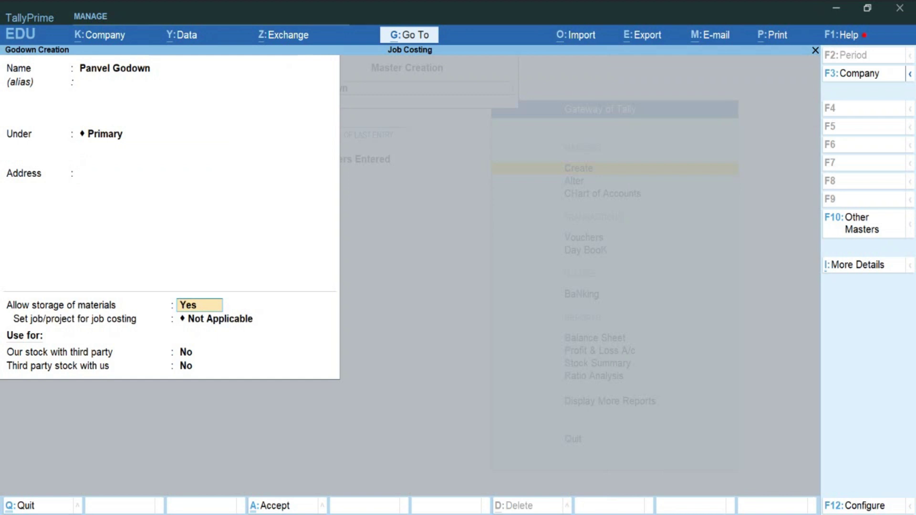
Check the godown configuration options for storage of materials and job costing details, keeping both at Yes.
{"action": "key", "text": "F12"}
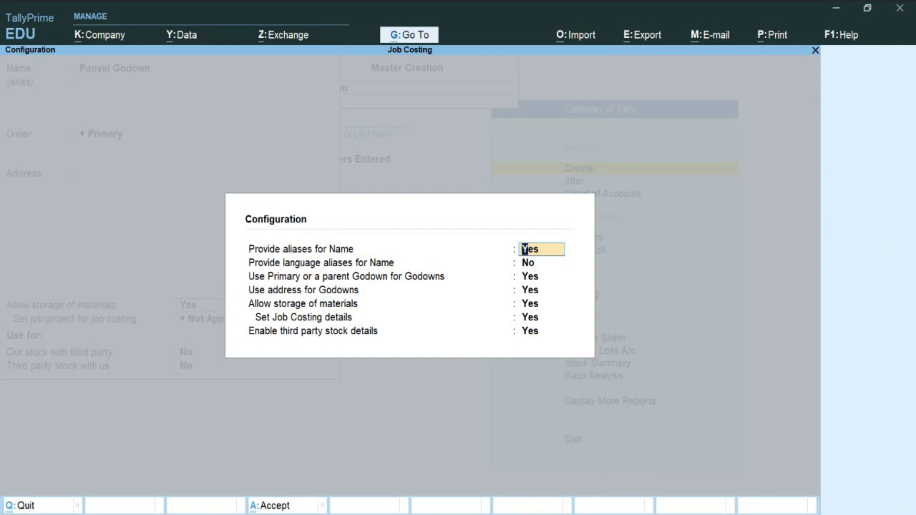
{"action": "left_click", "coordinate": [537, 305]}
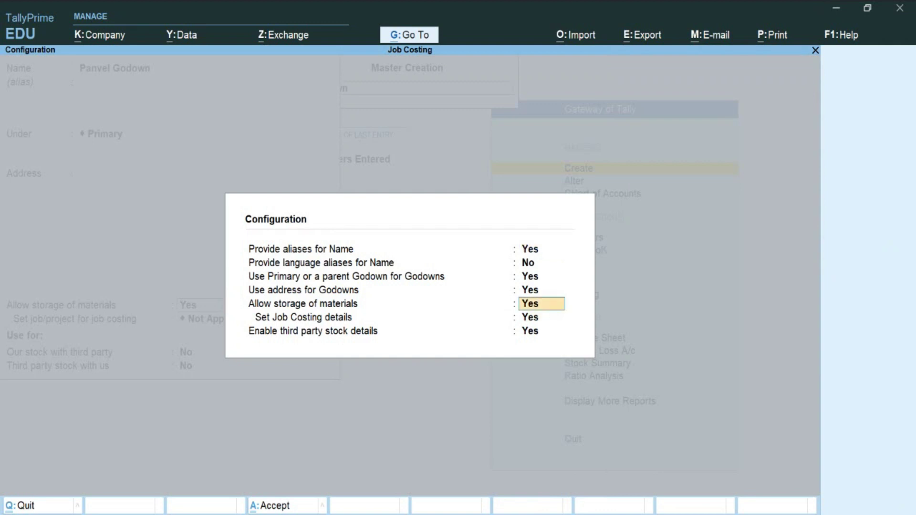
{"action": "key", "text": "Return"}
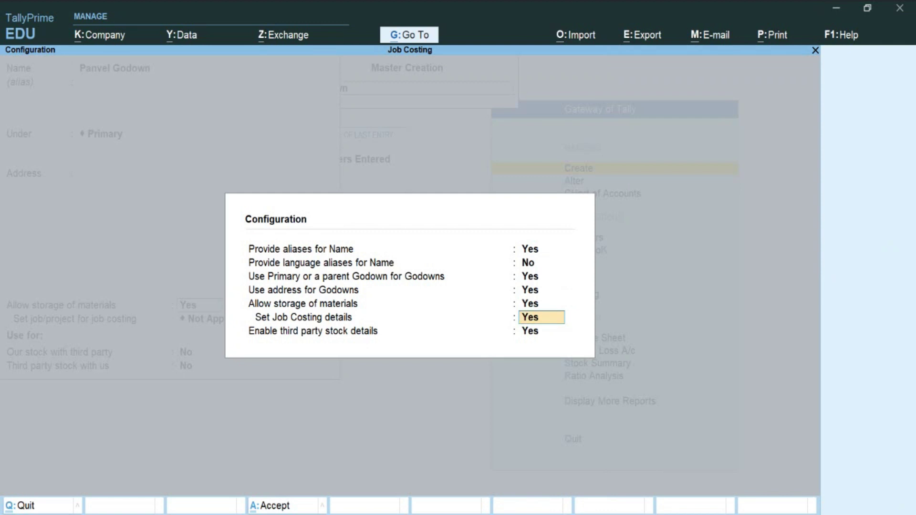
{"action": "key", "text": "Return"}
{"action": "key", "text": "Return"}
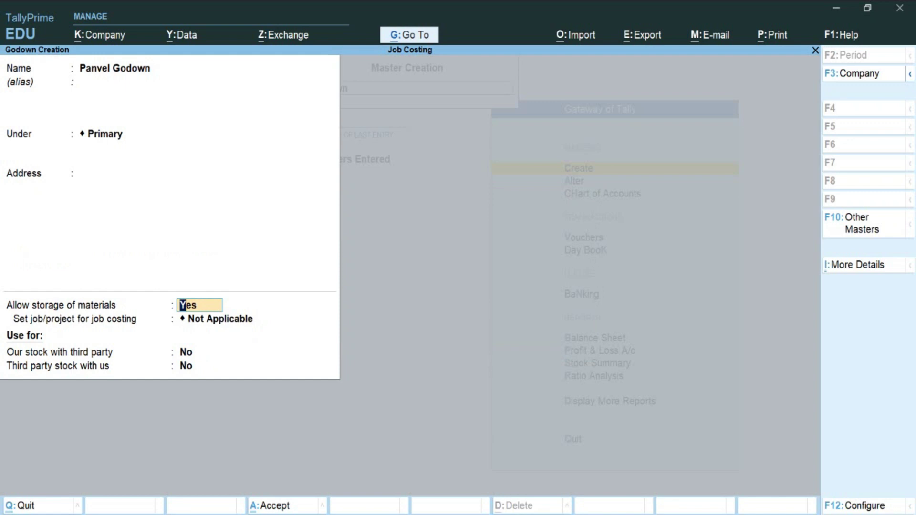
Allow storage of materials, assign Building Construction Project as the godown's job costing project, save it, and leave godown creation.
{"action": "key", "text": "Return"}
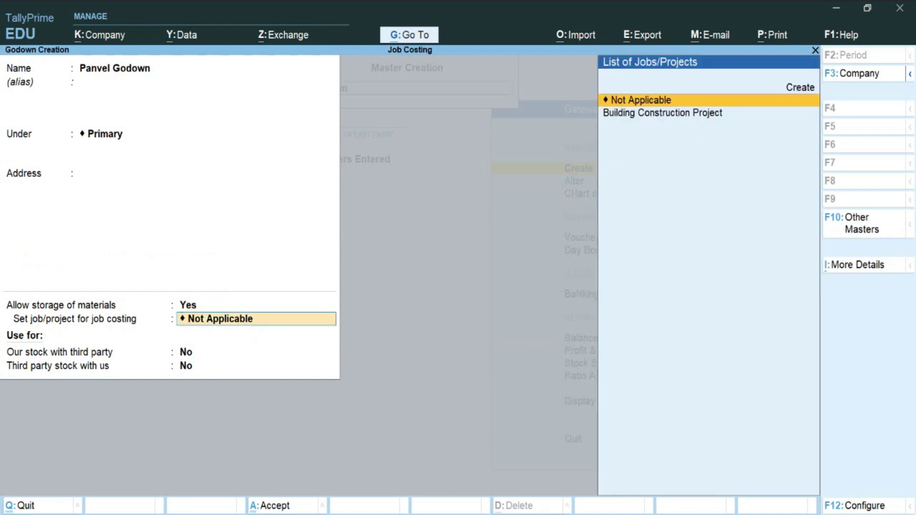
{"action": "key", "text": "Down"}
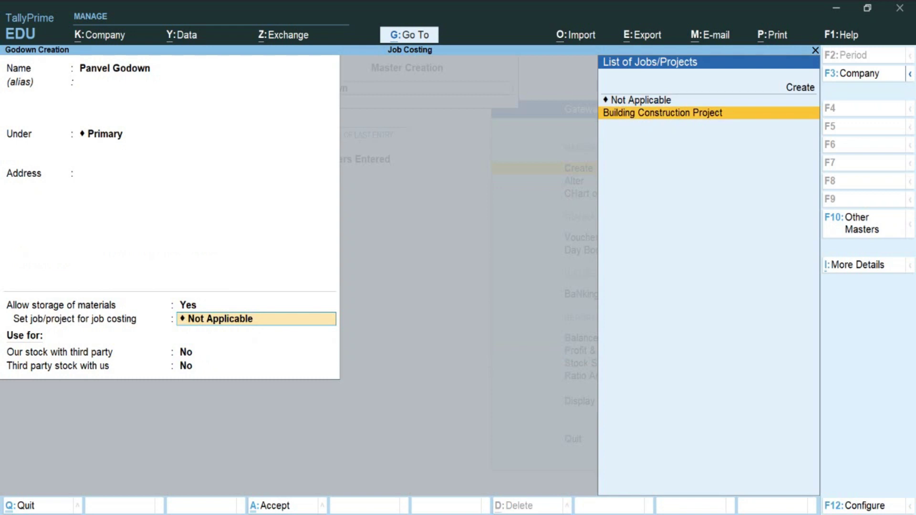
{"action": "key", "text": "Return"}
{"action": "key", "text": "Return"}
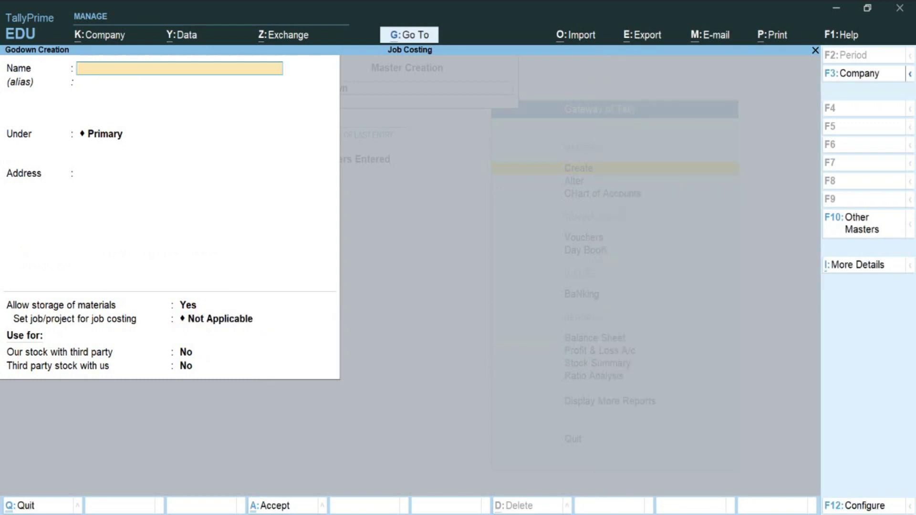
{"action": "key", "text": "Escape"}
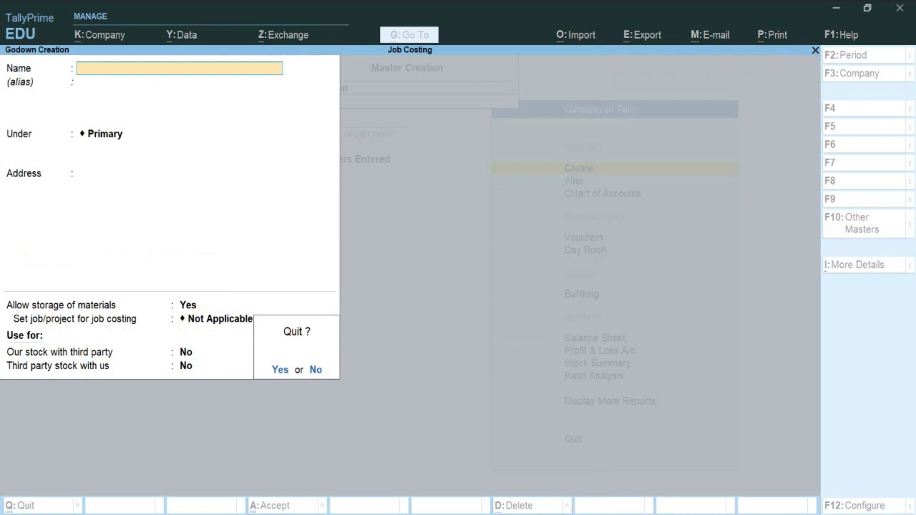
{"action": "key", "text": "Return"}
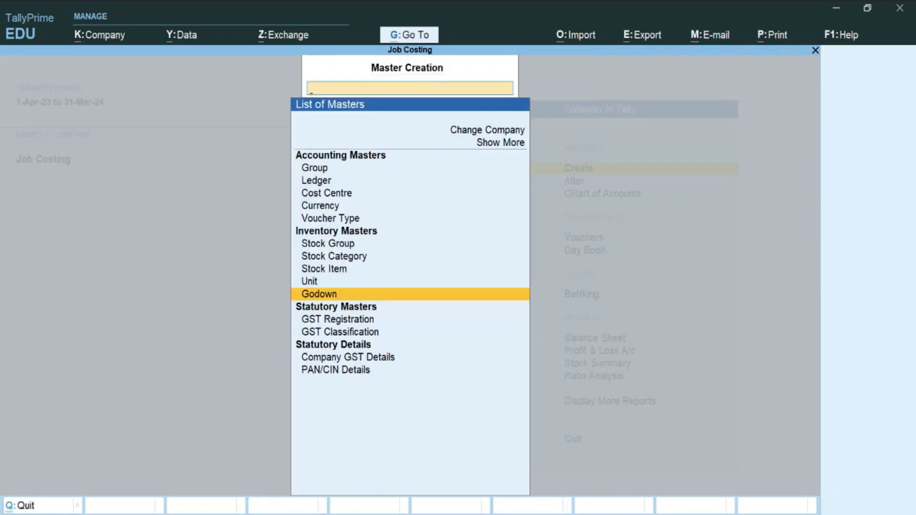
Leave master creation and open the Stock Journal voucher type for alteration.
{"action": "key", "text": "Escape"}
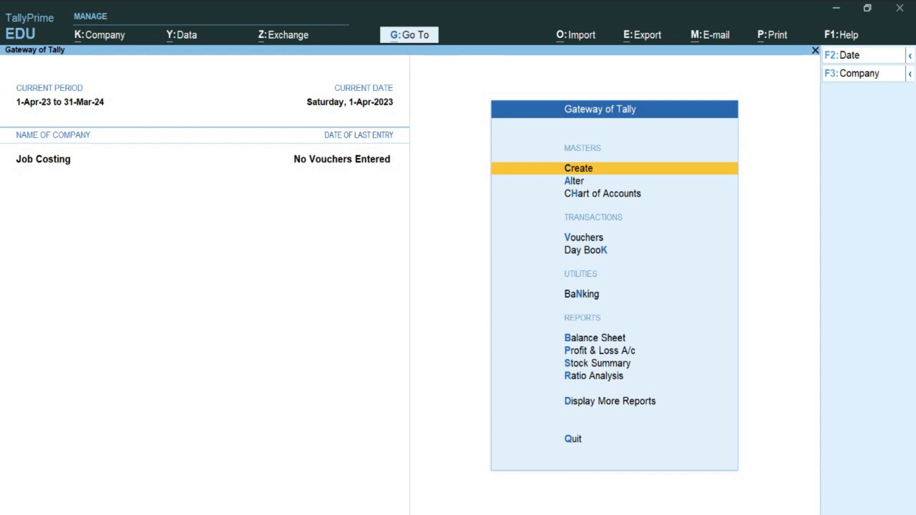
{"action": "key", "text": "Down"}
{"action": "key", "text": "Return"}
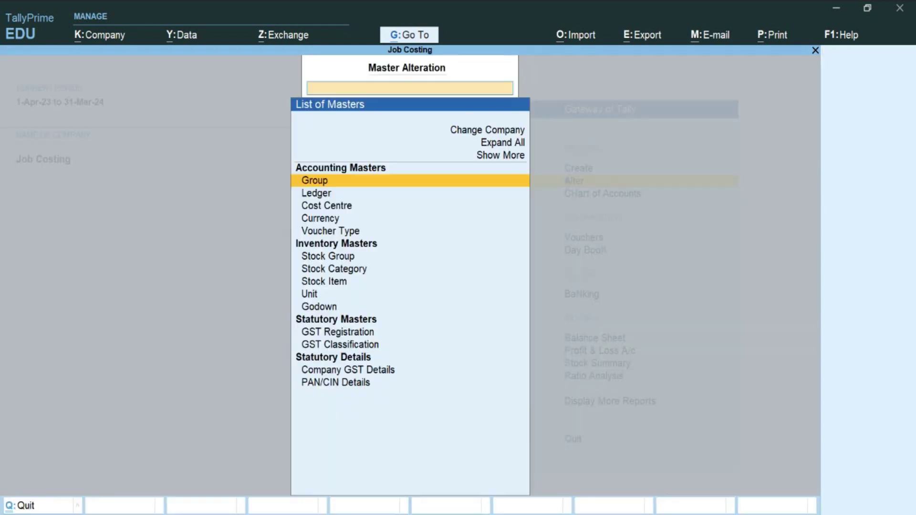
{"action": "key", "text": "Down"}
{"action": "key", "text": "Down"}
{"action": "key", "text": "Down"}
{"action": "key", "text": "Down"}
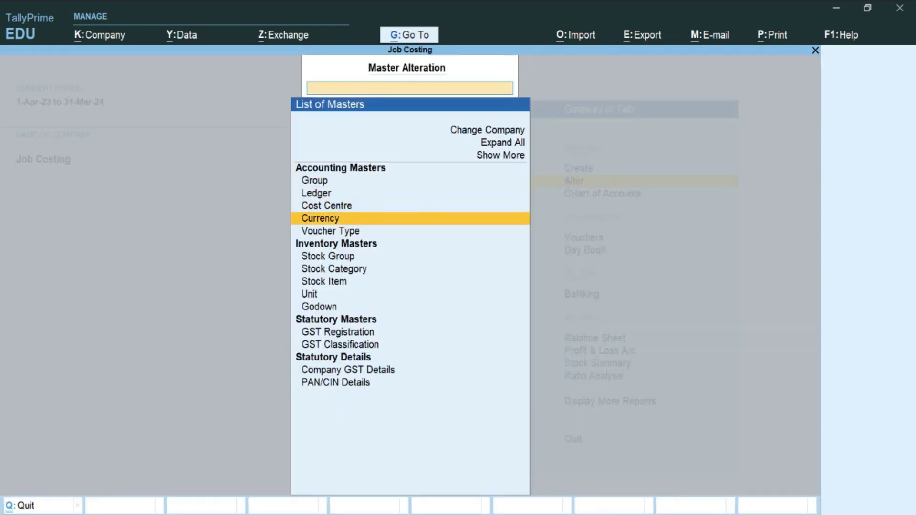
{"action": "key", "text": "Return"}
{"action": "key", "text": "Down"}
{"action": "key", "text": "Down"}
{"action": "key", "text": "Down"}
{"action": "key", "text": "Down"}
{"action": "key", "text": "Down"}
{"action": "key", "text": "Down"}
{"action": "key", "text": "Down"}
{"action": "key", "text": "Down"}
{"action": "key", "text": "Down"}
{"action": "key", "text": "Down"}
{"action": "key", "text": "Down"}
{"action": "key", "text": "Down"}
{"action": "key", "text": "Down"}
{"action": "key", "text": "Down"}
{"action": "key", "text": "Down"}
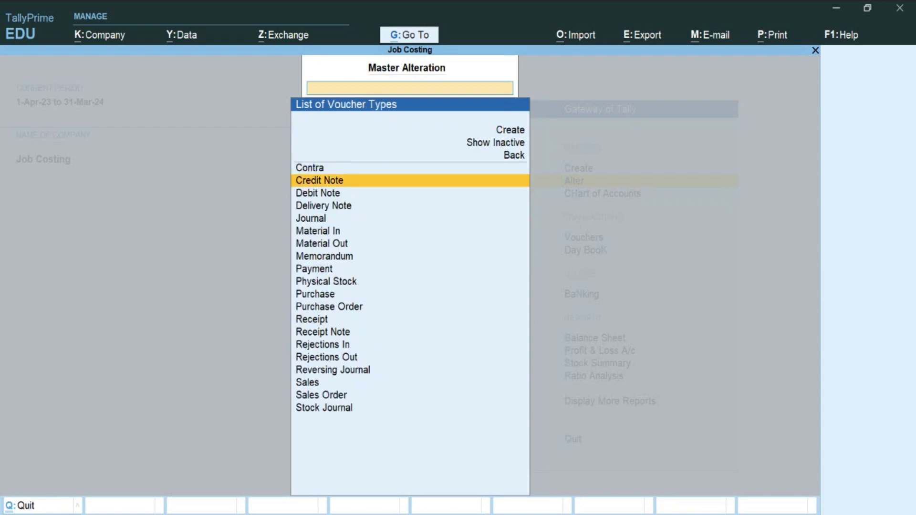
{"action": "key", "text": "Down"}
{"action": "key", "text": "Down"}
{"action": "key", "text": "Down"}
{"action": "key", "text": "Down"}
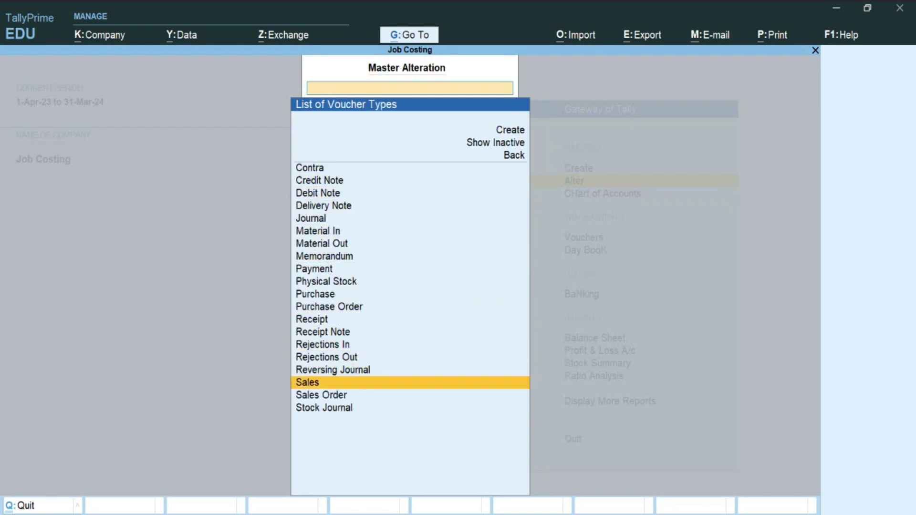
{"action": "key", "text": "Return"}
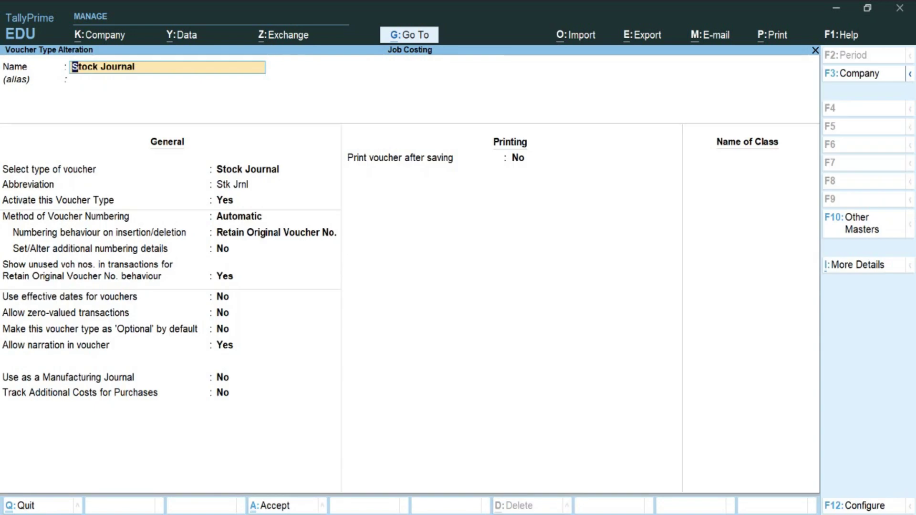
Add a voucher class named Transfer to Stock Journal, enabled for inter-godown transfers, keeping the other voucher type settings.
{"action": "key", "text": "Return"}
{"action": "key", "text": "Return"}
{"action": "key", "text": "Return"}
{"action": "key", "text": "Return"}
{"action": "key", "text": "Return"}
{"action": "key", "text": "Return"}
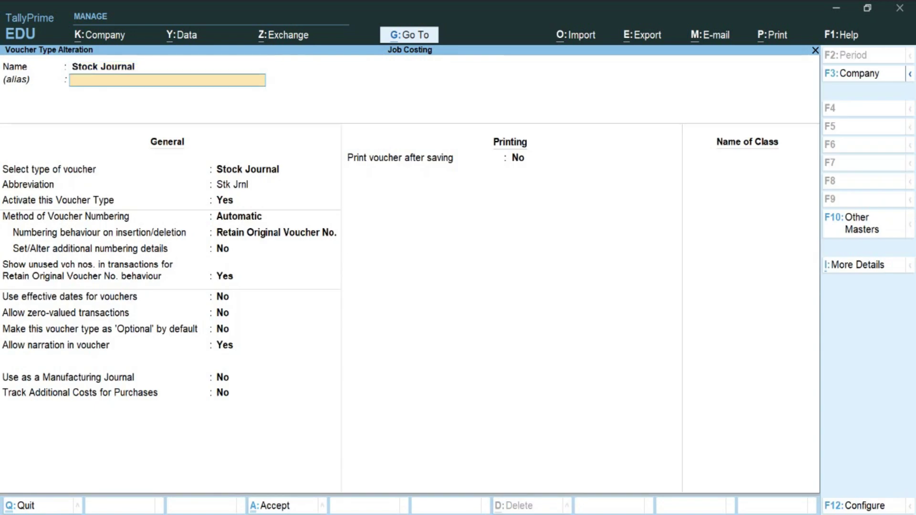
{"action": "key", "text": "Return"}
{"action": "key", "text": "Return"}
{"action": "key", "text": "Return"}
{"action": "key", "text": "Return"}
{"action": "key", "text": "Return"}
{"action": "key", "text": "Return"}
{"action": "key", "text": "Return"}
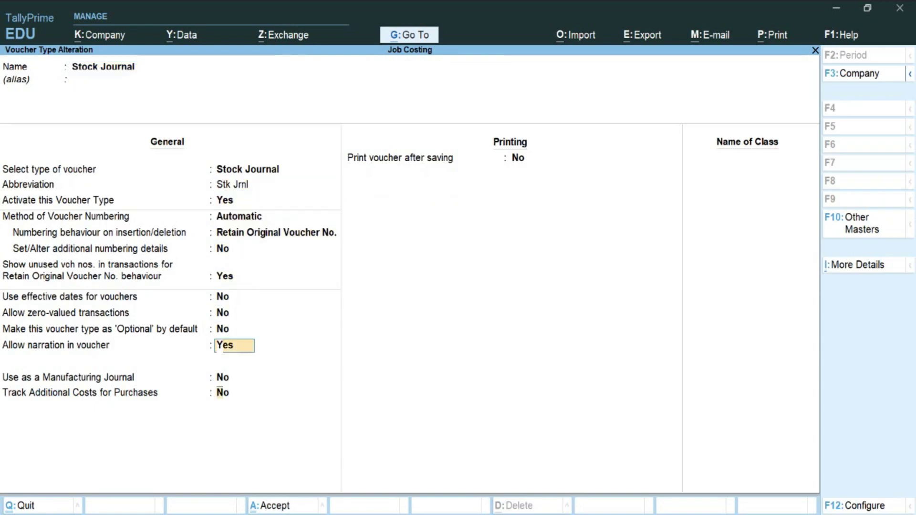
{"action": "type", "text": "Transfer"}
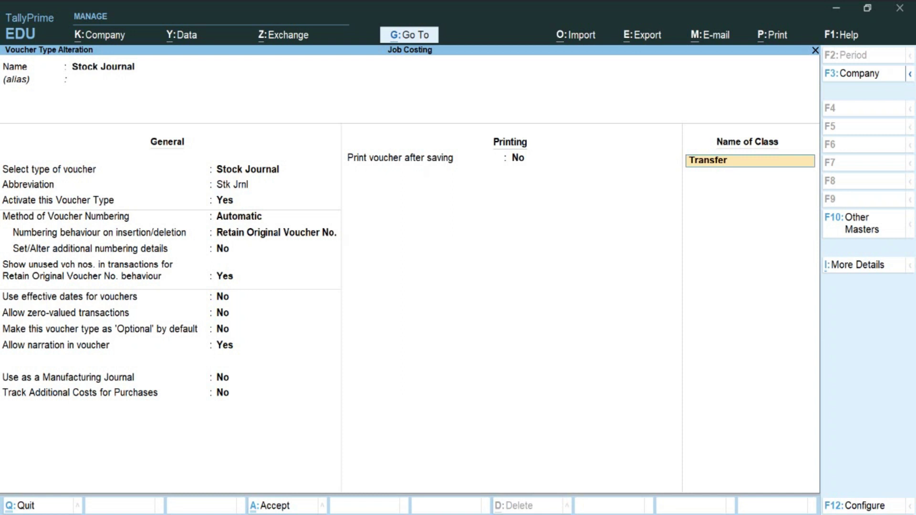
{"action": "key", "text": "Return"}
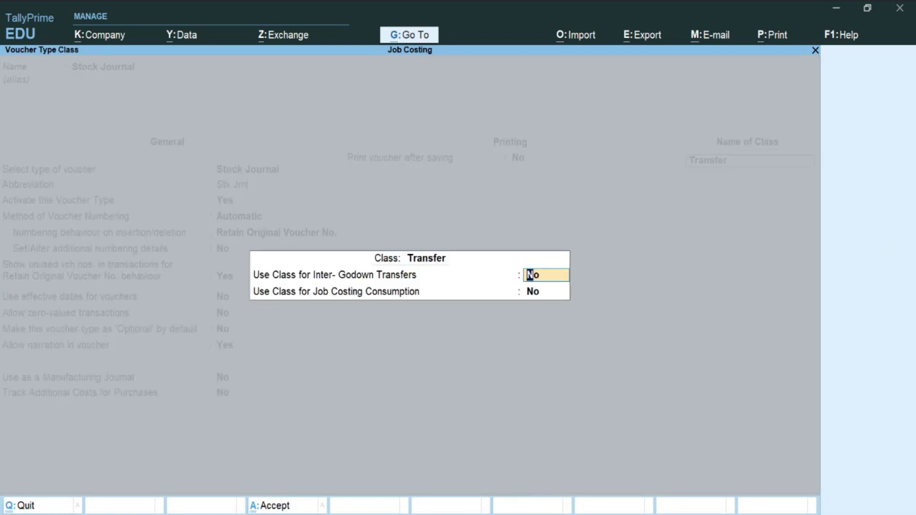
{"action": "type", "text": "yes"}
{"action": "key", "text": "Return"}
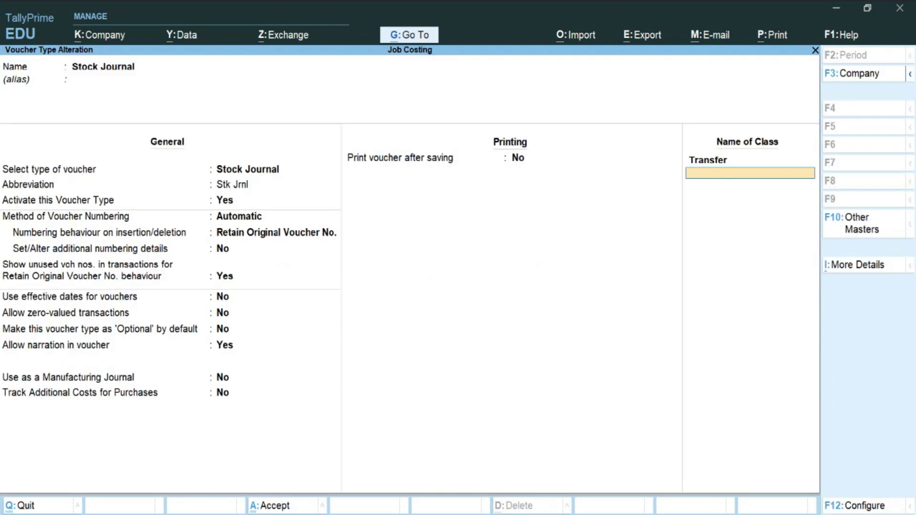
Add a class named Consumption with only job costing consumption enabled, save the Stock Journal voucher type, and leave master alteration.
{"action": "type", "text": "Consumption"}
{"action": "key", "text": "Return"}
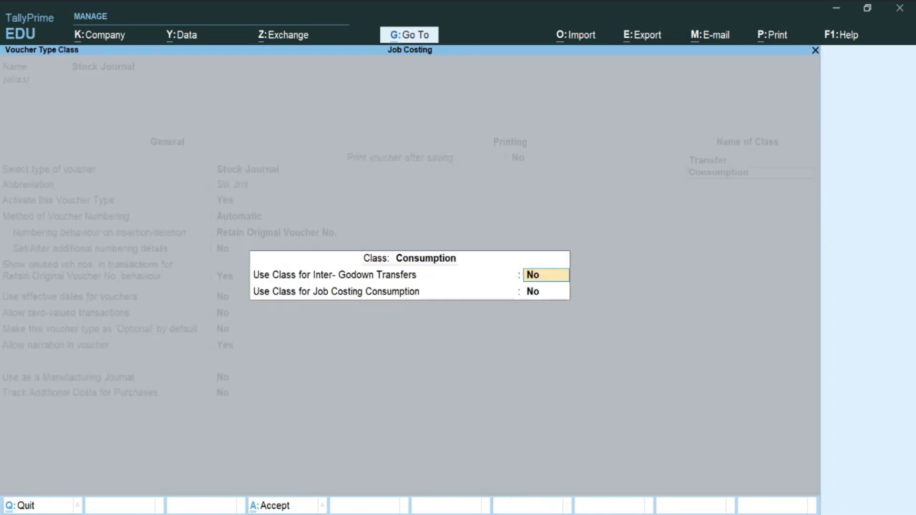
{"action": "key", "text": "Return"}
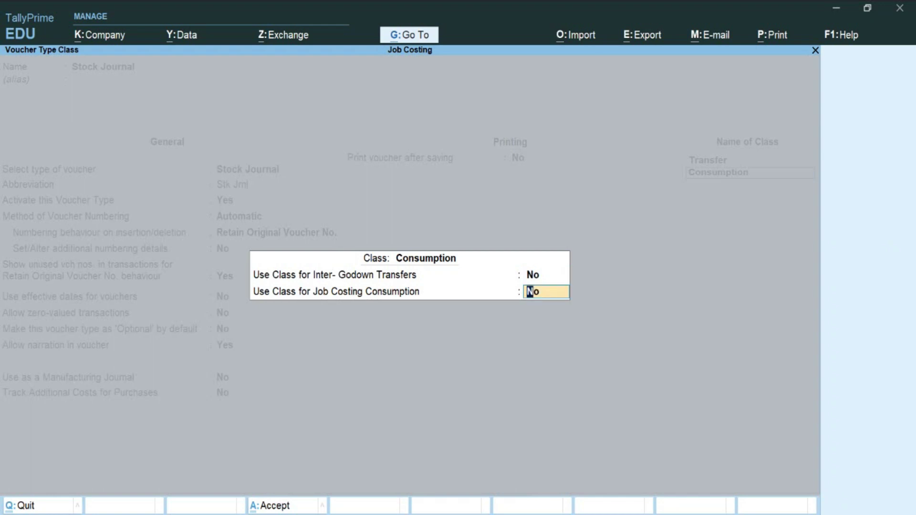
{"action": "type", "text": "yes"}
{"action": "key", "text": "Return"}
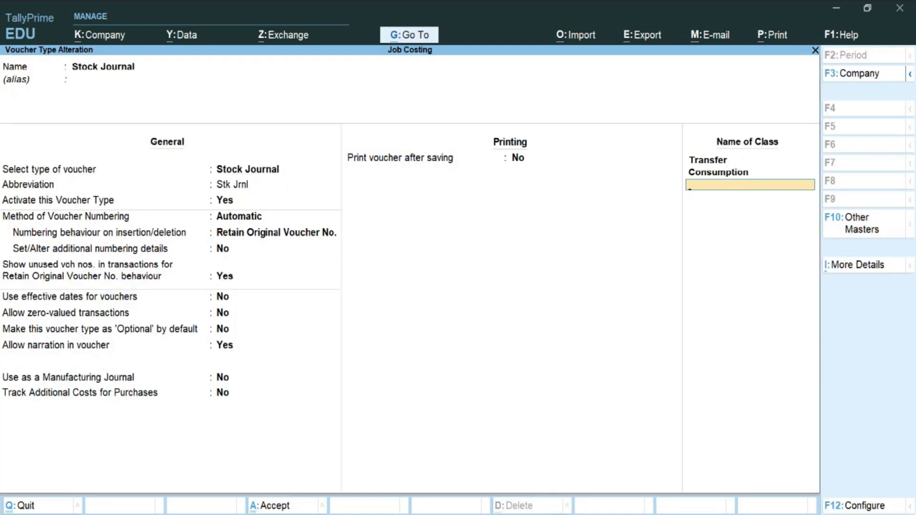
{"action": "key", "text": "ctrl+a"}
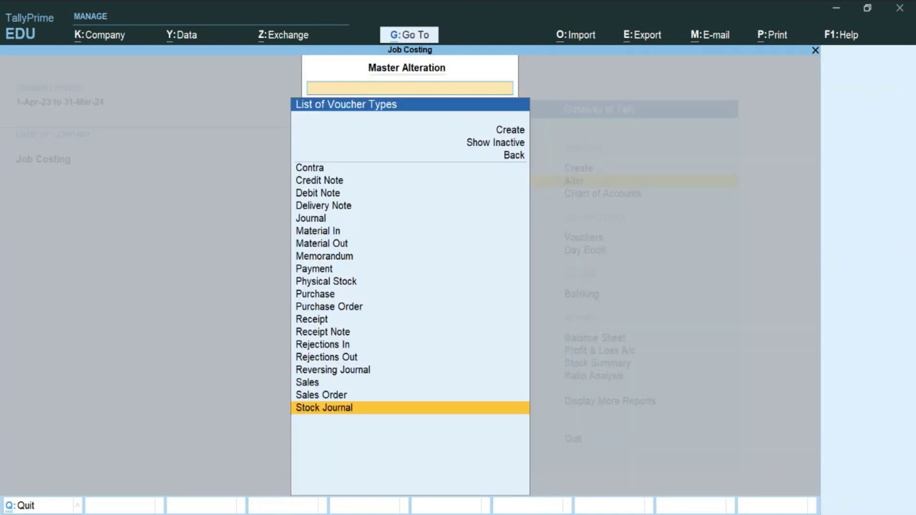
{"action": "key", "text": "Escape"}
{"action": "key", "text": "Escape"}
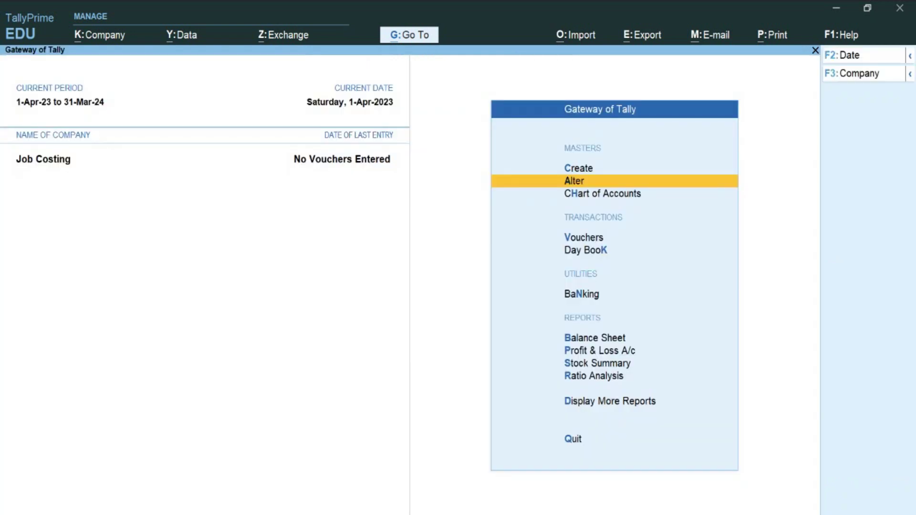
Start a purchase voucher with supplier invoice number 101 dated 1-Apr-23.
{"action": "key", "text": "Down"}
{"action": "key", "text": "Down"}
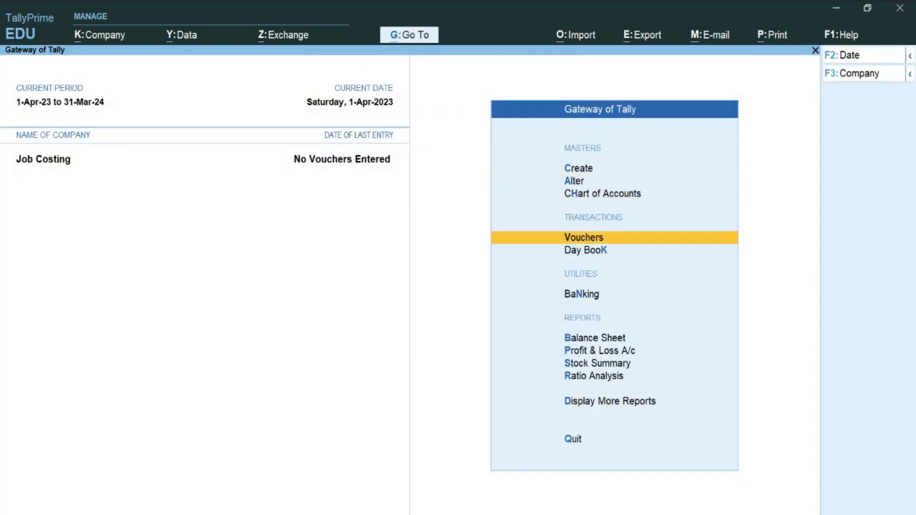
{"action": "key", "text": "Return"}
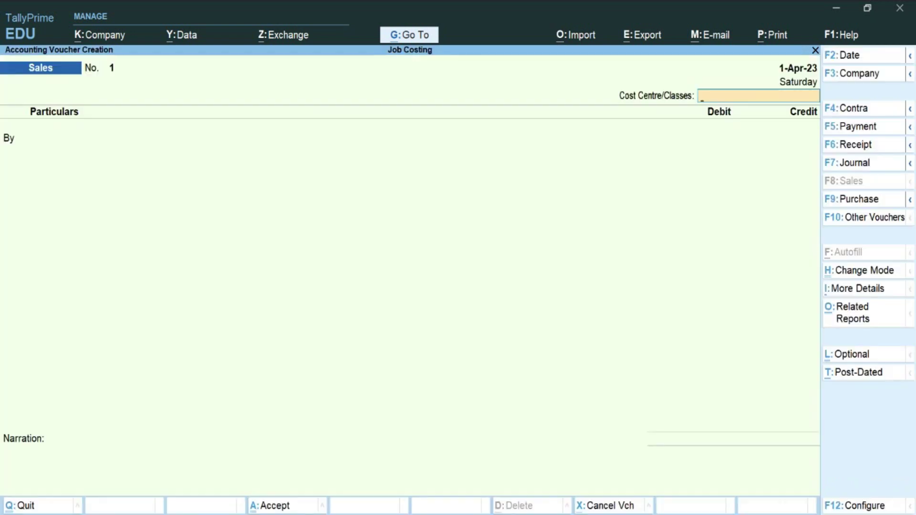
{"action": "key", "text": "F9"}
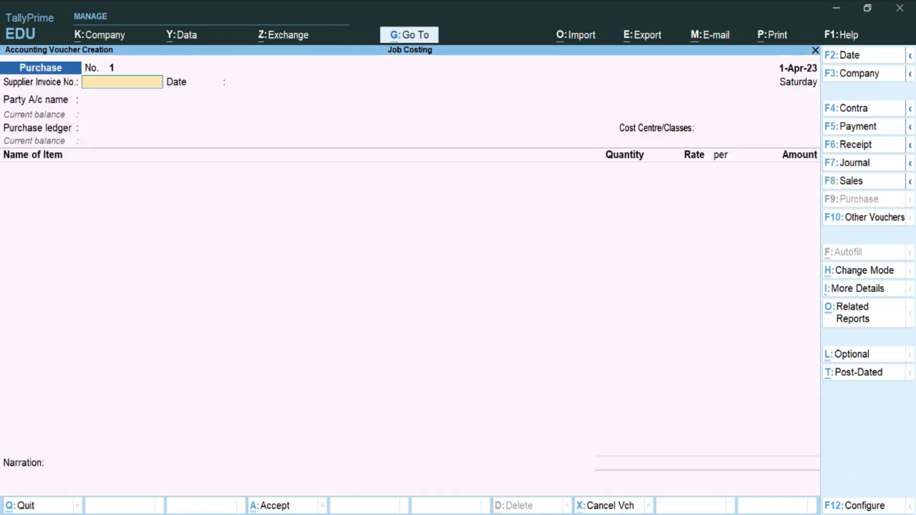
{"action": "type", "text": "101"}
{"action": "key", "text": "Return"}
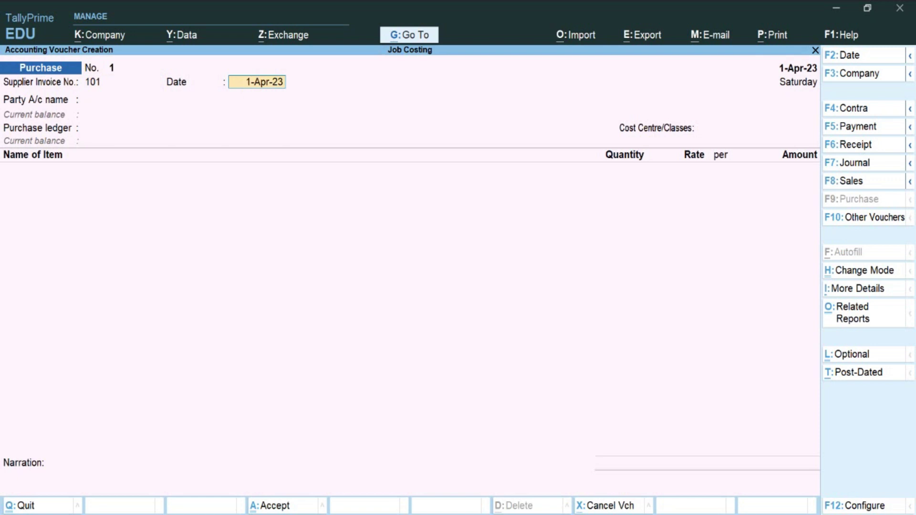
{"action": "key", "text": "Return"}
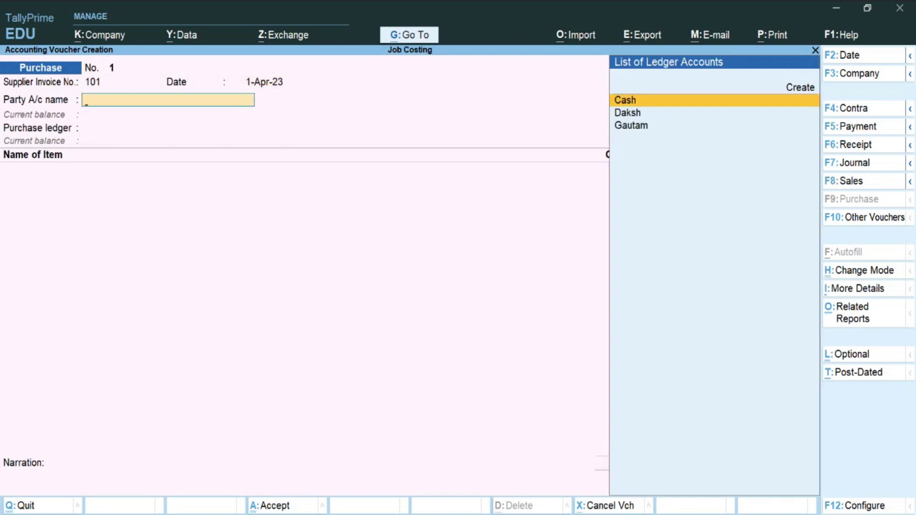
Choose the first supplier ledger after Cash as the party, accept its default party details, and select Purchase as the purchase ledger.
{"action": "key", "text": "Down"}
{"action": "key", "text": "Return"}
{"action": "key", "text": "Return"}
{"action": "key", "text": "Return"}
{"action": "key", "text": "Return"}
{"action": "key", "text": "Return"}
{"action": "key", "text": "Return"}
{"action": "key", "text": "Return"}
{"action": "key", "text": "Return"}
{"action": "key", "text": "Return"}
{"action": "key", "text": "Return"}
{"action": "key", "text": "Return"}
{"action": "key", "text": "Return"}
{"action": "key", "text": "Return"}
{"action": "key", "text": "Return"}
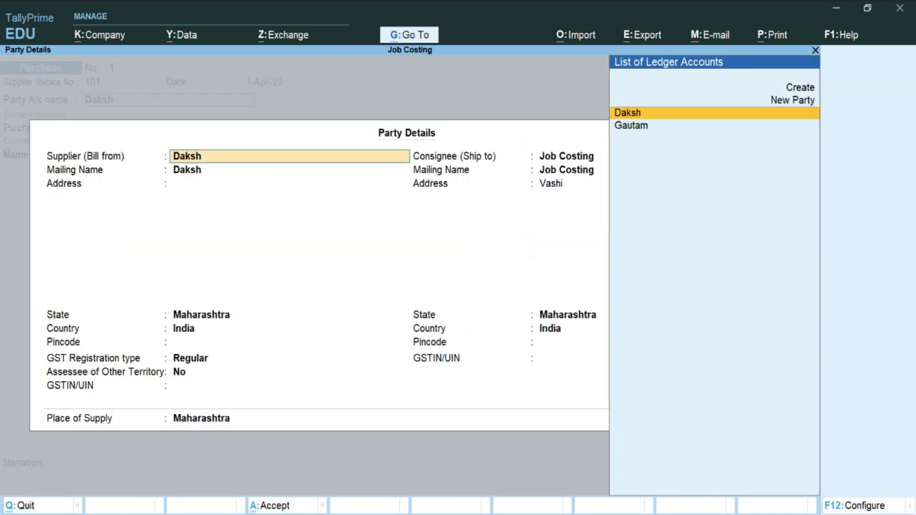
{"action": "key", "text": "Return"}
{"action": "key", "text": "Return"}
{"action": "key", "text": "Return"}
{"action": "key", "text": "Return"}
{"action": "key", "text": "Return"}
{"action": "key", "text": "Return"}
{"action": "key", "text": "Return"}
{"action": "key", "text": "Return"}
{"action": "key", "text": "Return"}
{"action": "key", "text": "Return"}
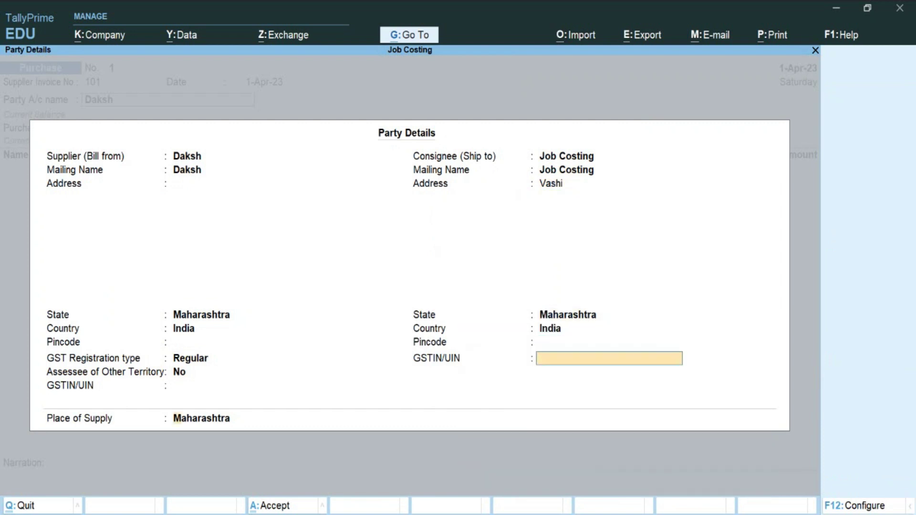
{"action": "key", "text": "Return"}
{"action": "key", "text": "Return"}
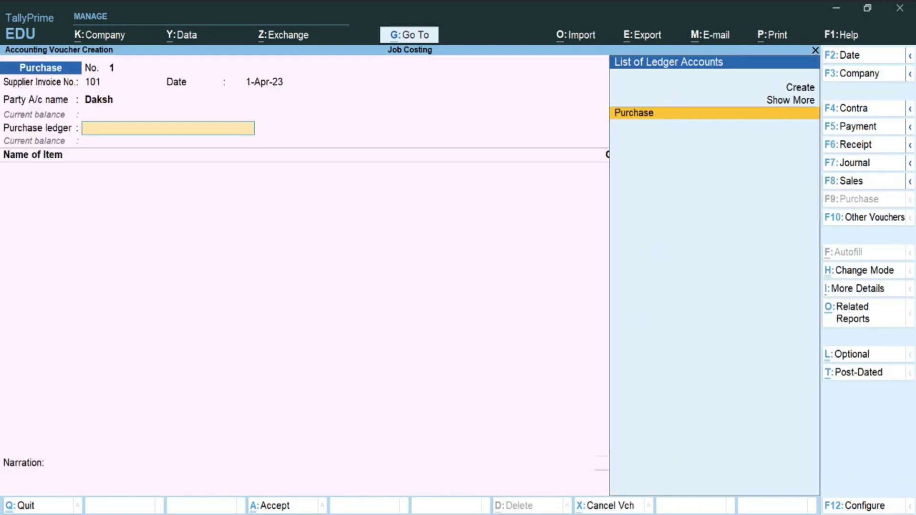
{"action": "key", "text": "Return"}
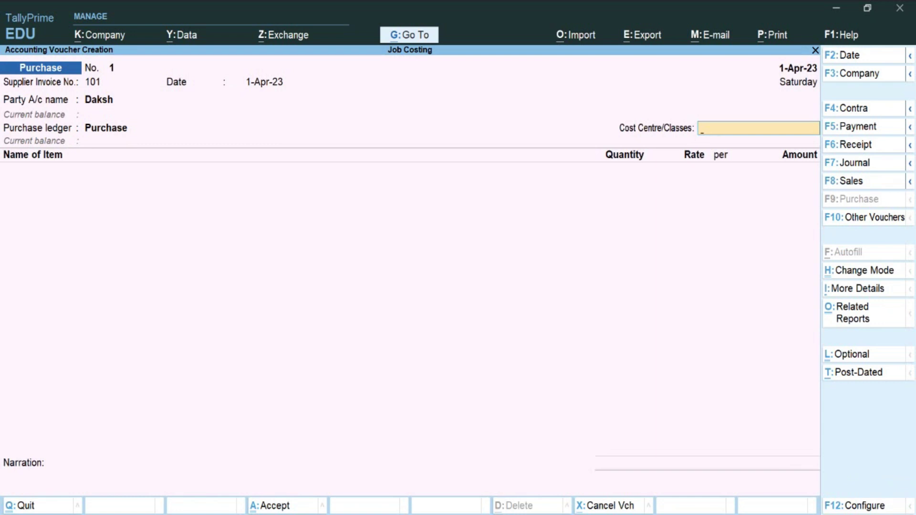
Check that cost centre selection and the cost centre list are set to Yes, and assign Building Construction Project to the purchase.
{"action": "key", "text": "F12"}
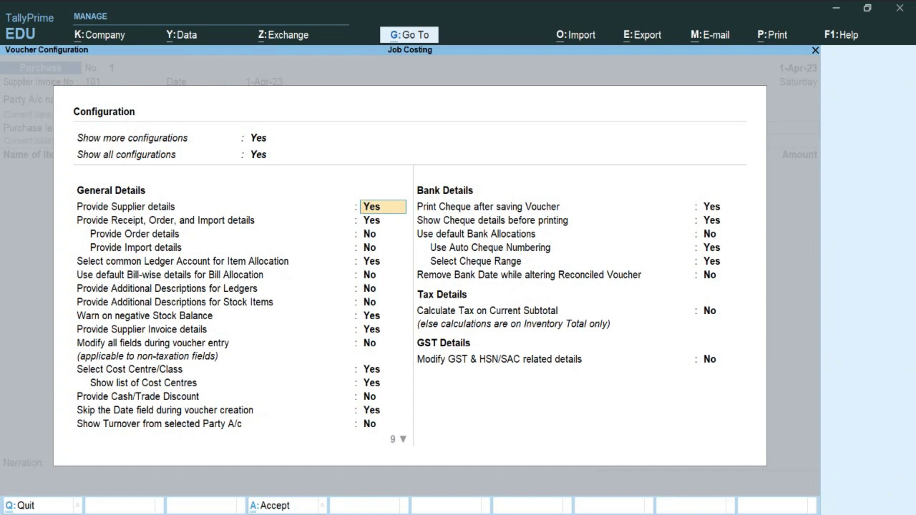
{"action": "left_click", "coordinate": [372, 370]}
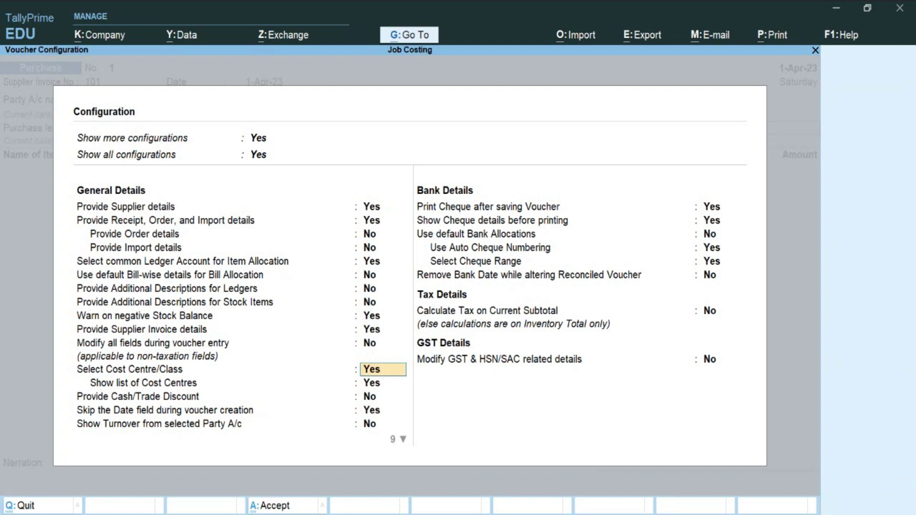
{"action": "left_click", "coordinate": [383, 383]}
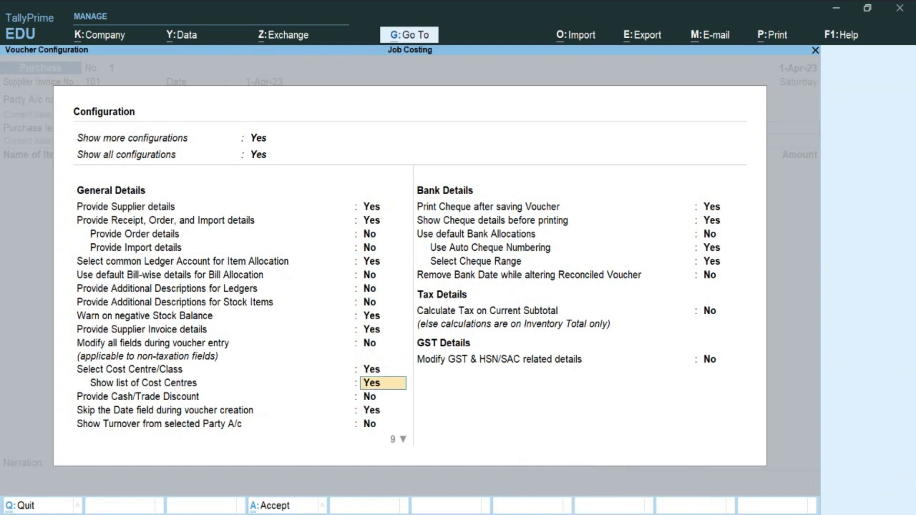
{"action": "key", "text": "ctrl+a"}
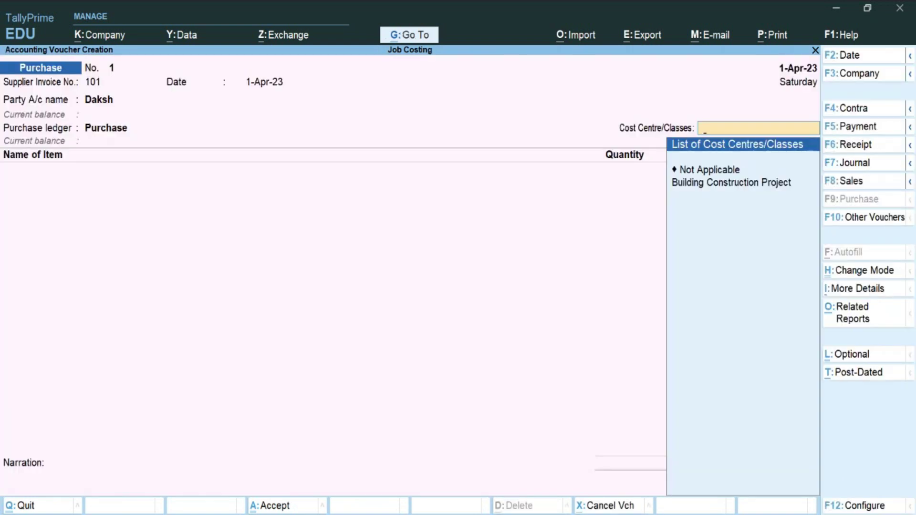
{"action": "key", "text": "Down"}
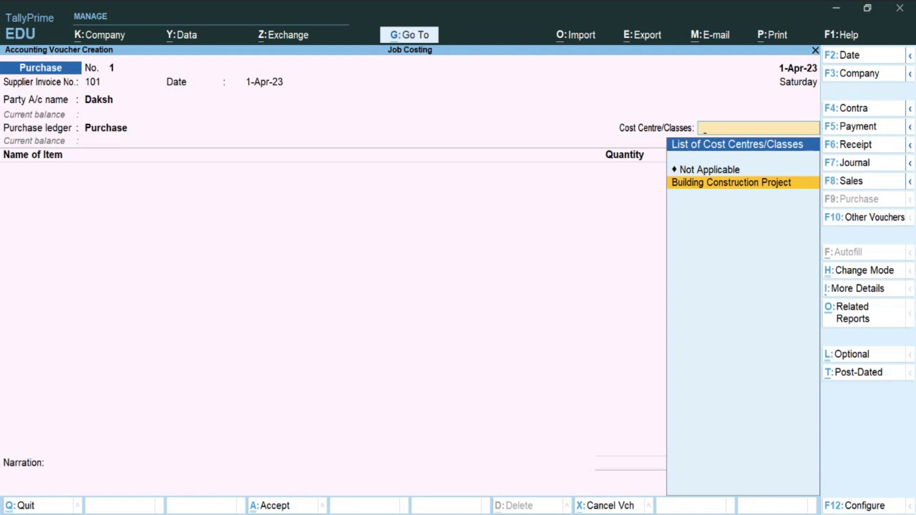
{"action": "key", "text": "Return"}
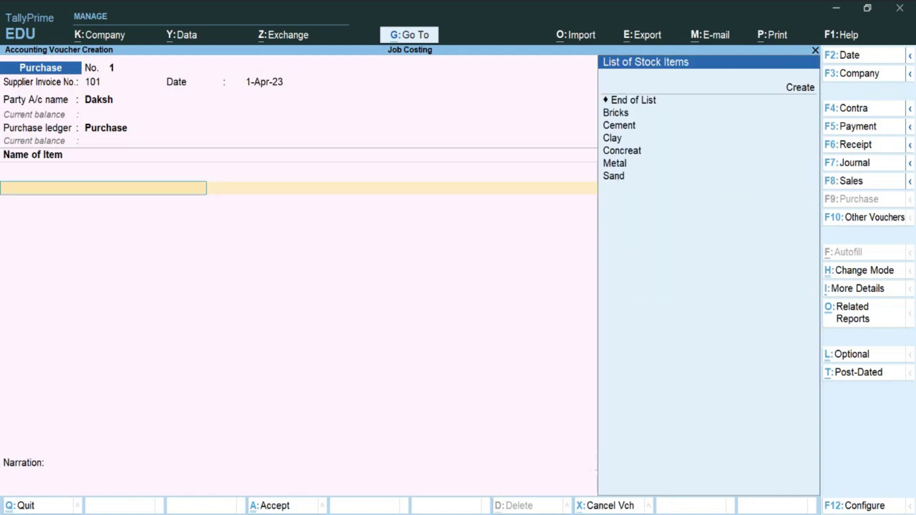
Add the stock item Bricks to the purchase voucher and allocate it to the Main Location godown.
{"action": "key", "text": "Down"}
{"action": "key", "text": "Down"}
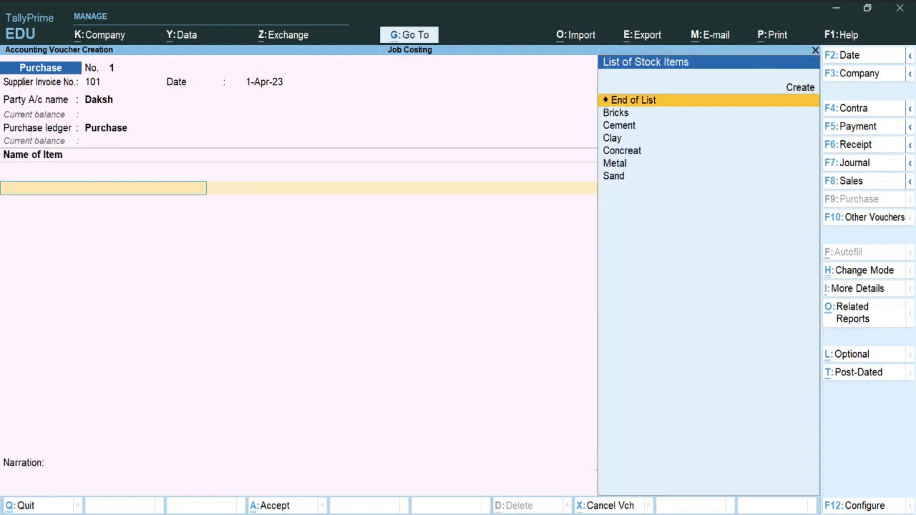
{"action": "key", "text": "Return"}
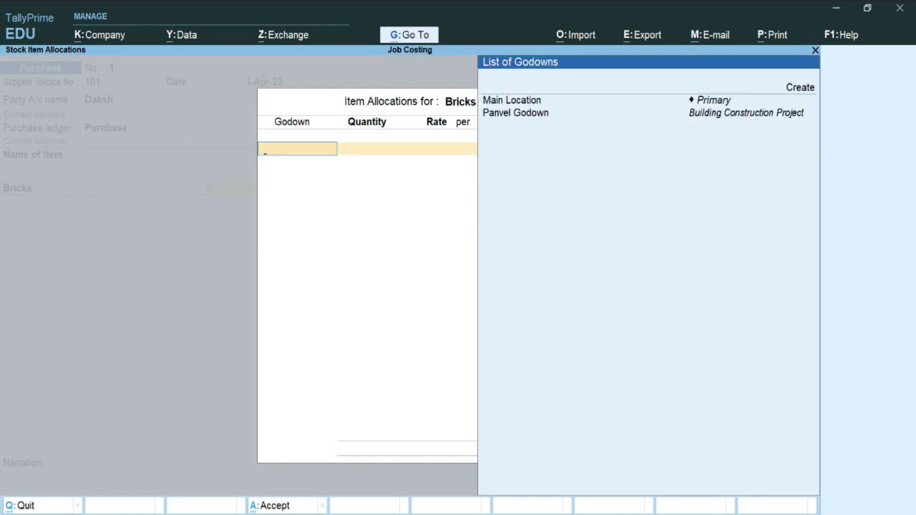
{"action": "key", "text": "Return"}
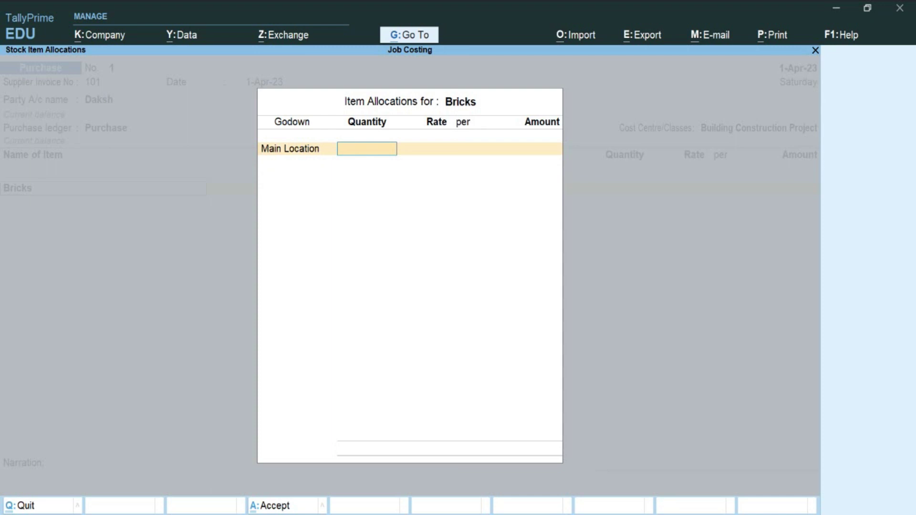
Enter a Bricks quantity of 50,000 Nos at a rate of 10 per Nos and finish its allocation.
{"action": "type", "text": "50000"}
{"action": "key", "text": "Return"}
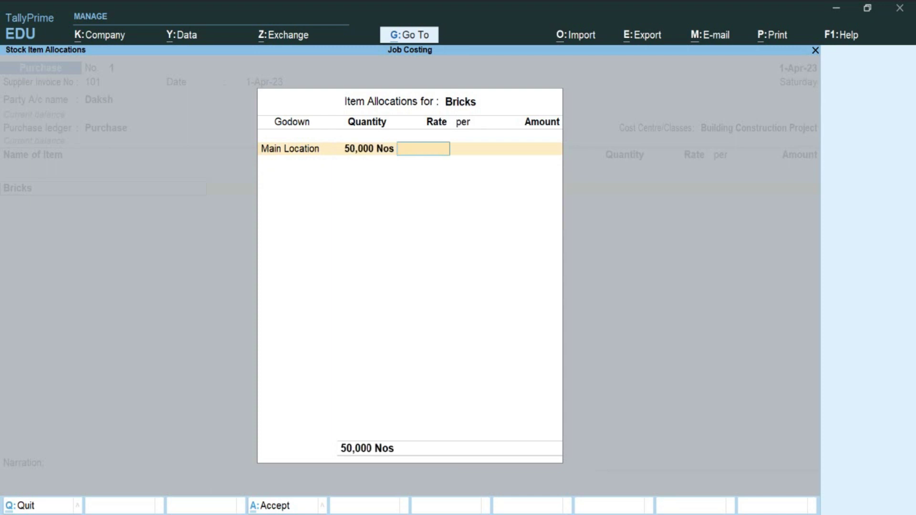
{"action": "type", "text": "10"}
{"action": "key", "text": "Return"}
{"action": "key", "text": "Return"}
{"action": "key", "text": "Return"}
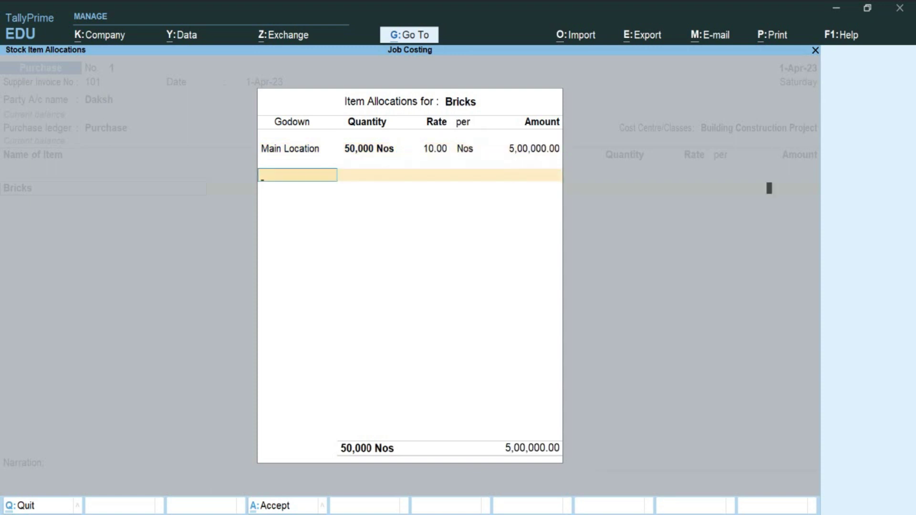
{"action": "key", "text": "Return"}
{"action": "key", "text": "Return"}
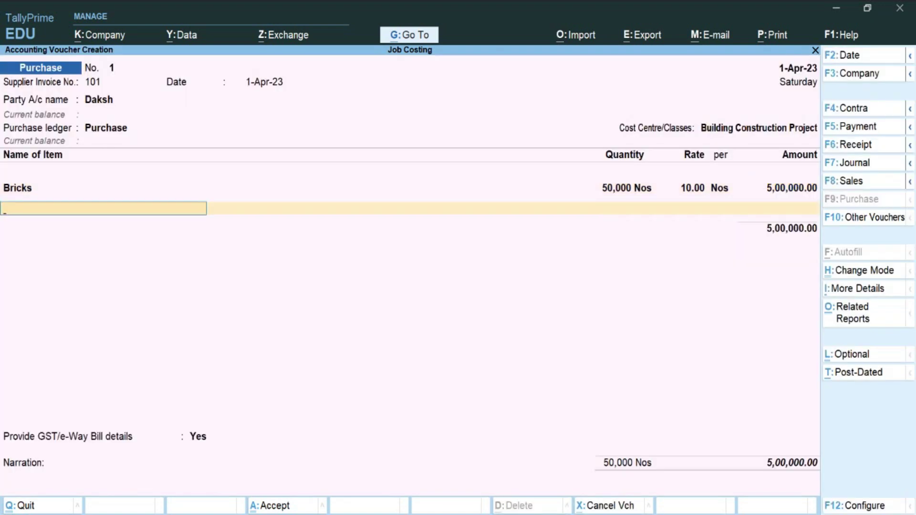
Add Cement as the second purchase item and allocate it to the Main Location godown.
{"action": "key", "text": "Down"}
{"action": "key", "text": "Down"}
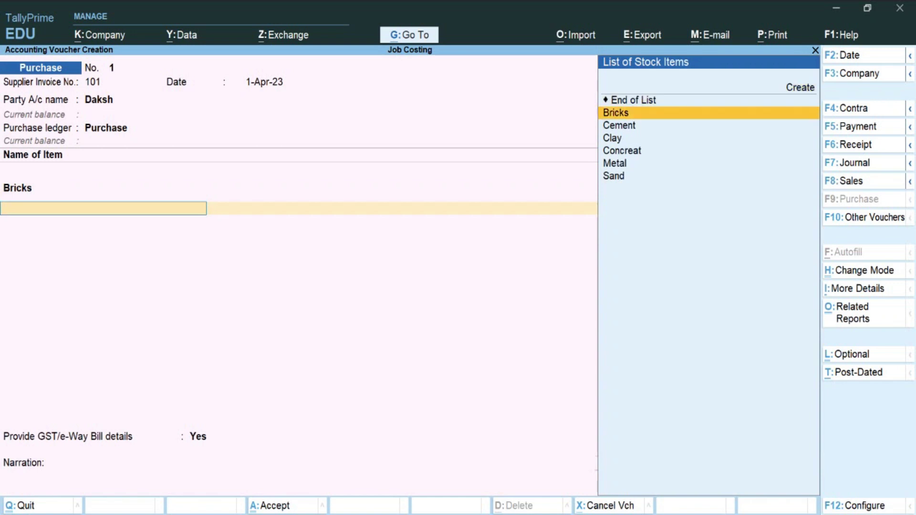
{"action": "key", "text": "Return"}
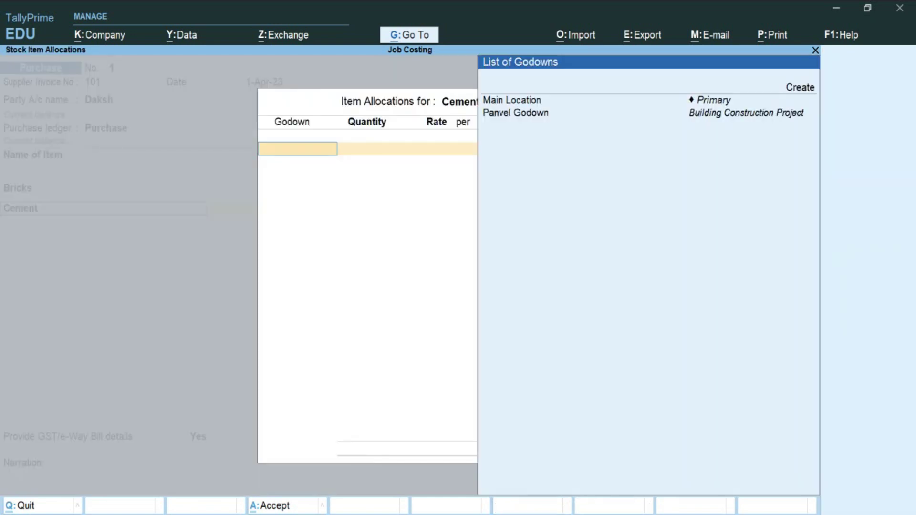
{"action": "key", "text": "Down"}
{"action": "key", "text": "Return"}
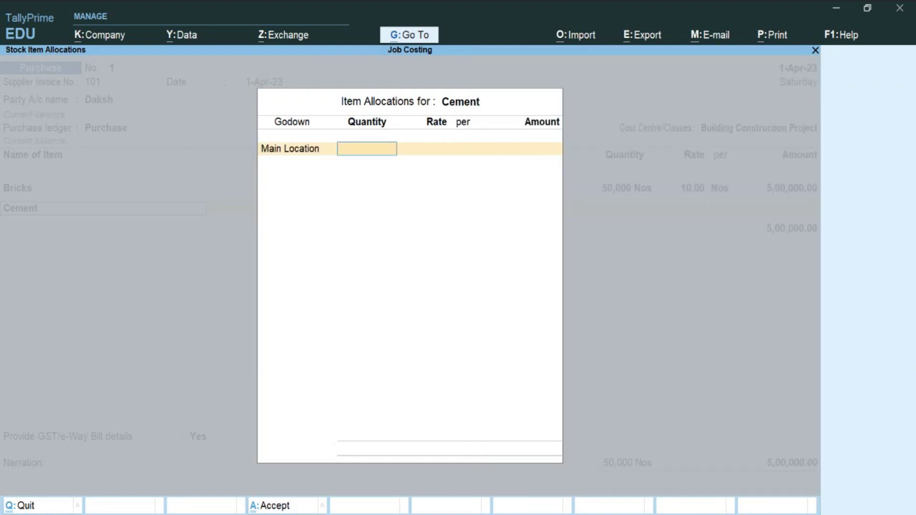
Enter a Cement quantity of 1,000 Bag at a rate of 350 per Bag and finish its allocation.
{"action": "type", "text": "1000"}
{"action": "key", "text": "Return"}
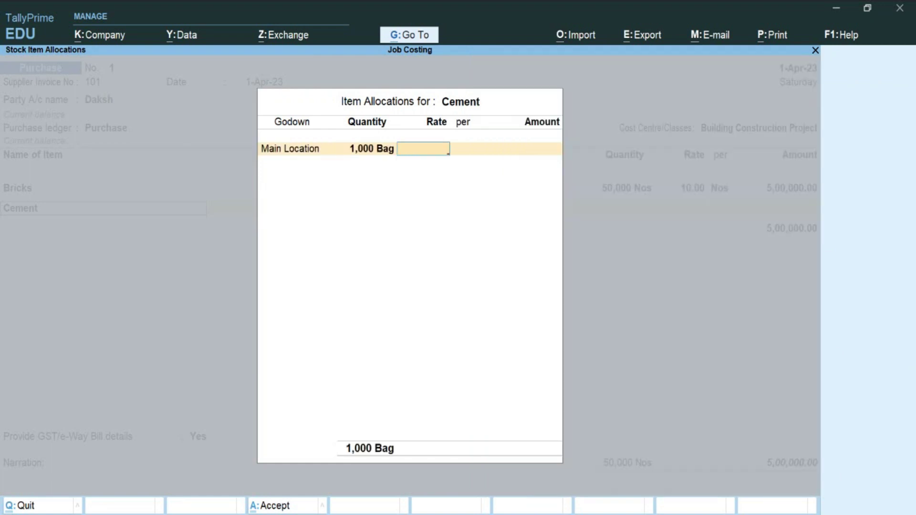
{"action": "type", "text": "350"}
{"action": "key", "text": "Return"}
{"action": "key", "text": "Return"}
{"action": "key", "text": "Return"}
{"action": "key", "text": "Return"}
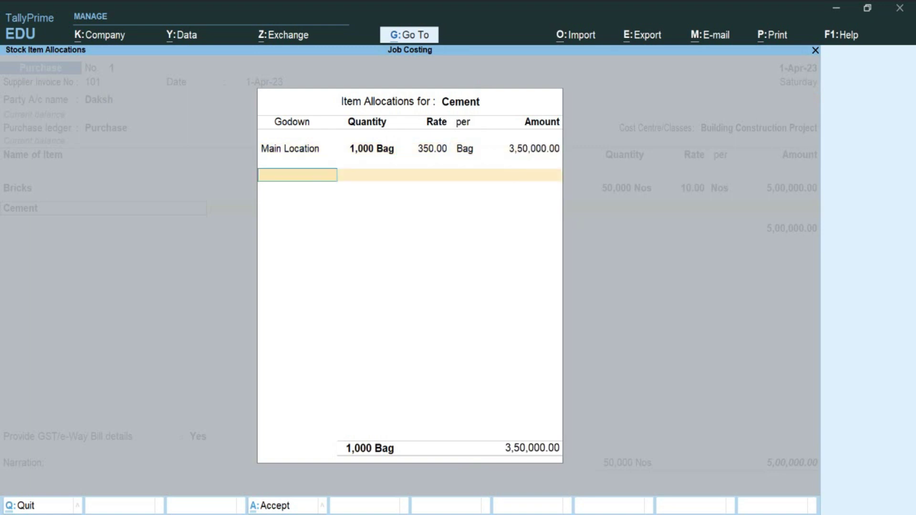
{"action": "key", "text": "Return"}
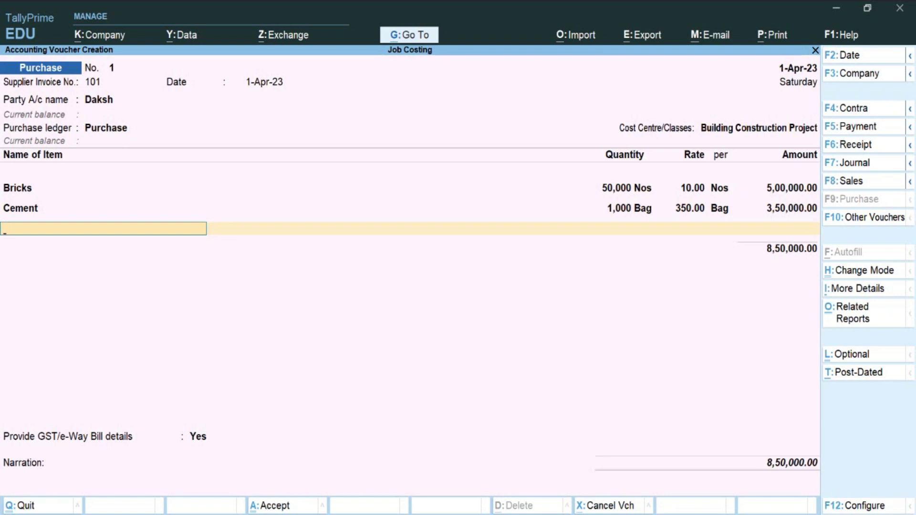
Add Clay as the third purchase item and allocate it to the Main Location godown.
{"action": "key", "text": "Down"}
{"action": "key", "text": "Down"}
{"action": "key", "text": "Down"}
{"action": "key", "text": "Down"}
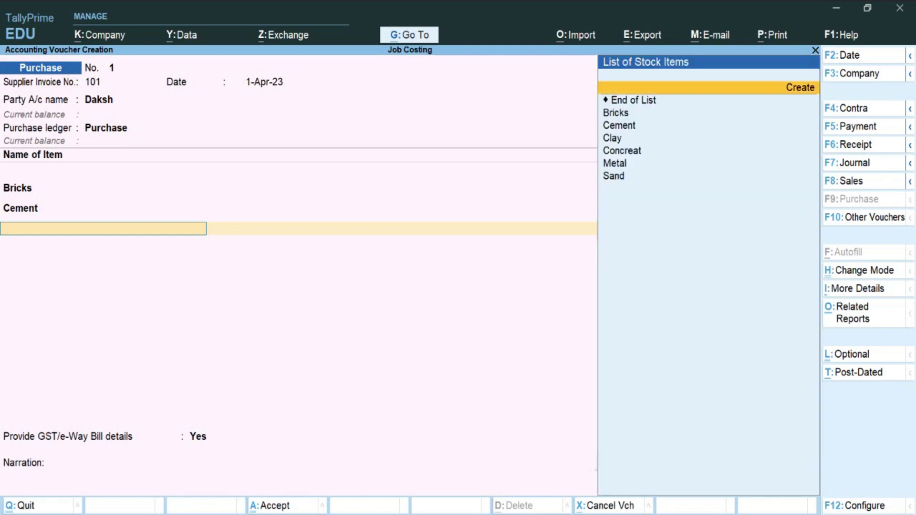
{"action": "key", "text": "Return"}
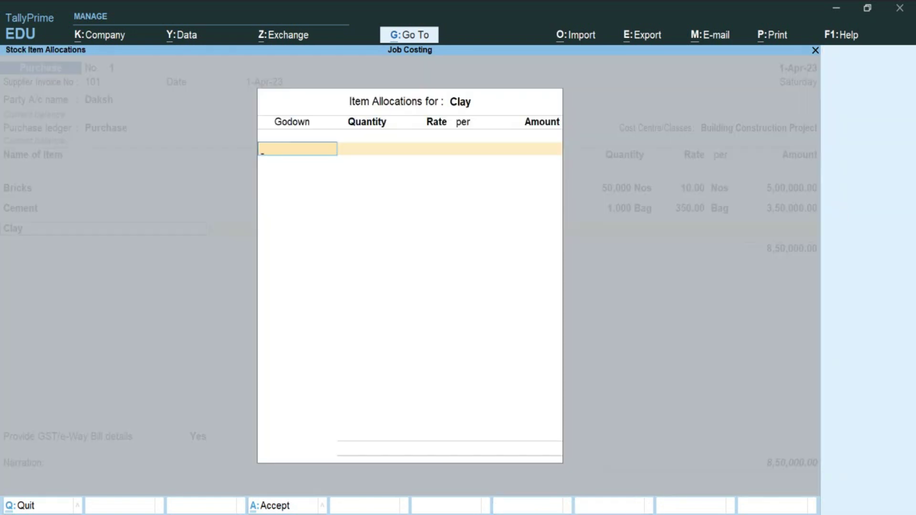
{"action": "key", "text": "Down"}
{"action": "key", "text": "Down"}
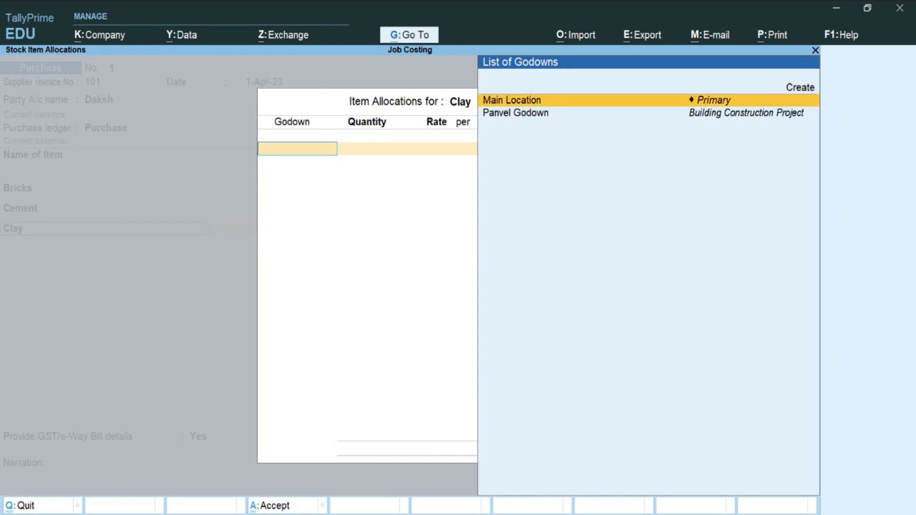
{"action": "key", "text": "Return"}
Enter a Clay quantity of 10 tk at a rate of 25,000 per tk and finish its allocation.
{"action": "type", "text": "10"}
{"action": "key", "text": "Return"}
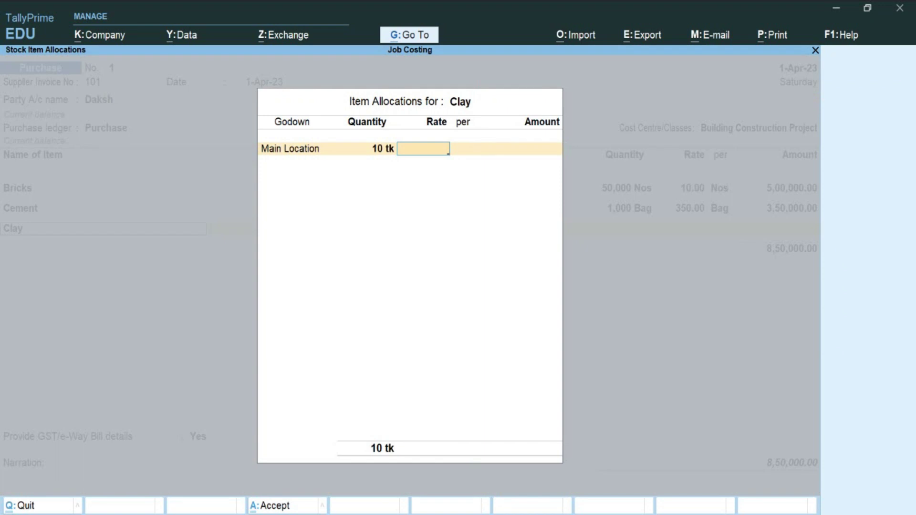
{"action": "type", "text": "25,"}
{"action": "type", "text": "000"}
{"action": "key", "text": "Return"}
{"action": "key", "text": "Return"}
{"action": "key", "text": "Return"}
{"action": "key", "text": "Return"}
{"action": "key", "text": "Return"}
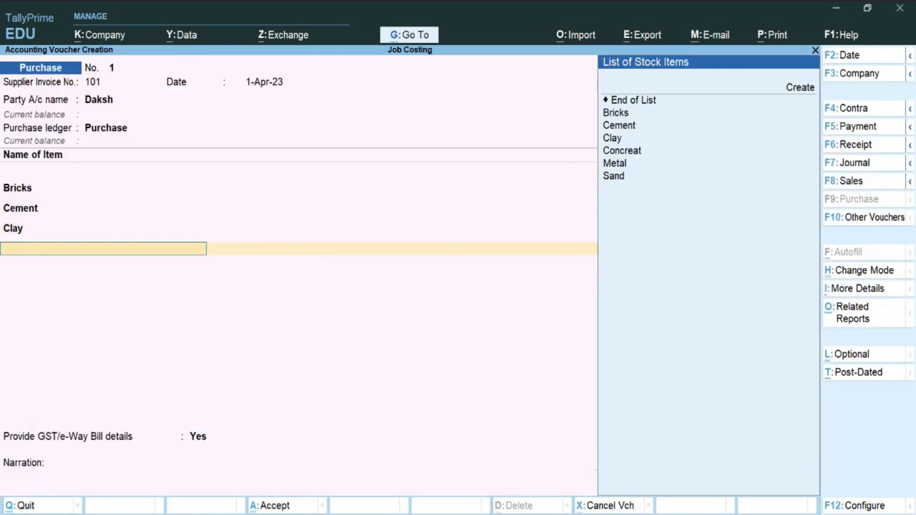
Add Concreat as the fourth purchase item and allocate it to the Main Location godown.
{"action": "key", "text": "Down"}
{"action": "key", "text": "Down"}
{"action": "key", "text": "Down"}
{"action": "key", "text": "Down"}
{"action": "key", "text": "Down"}
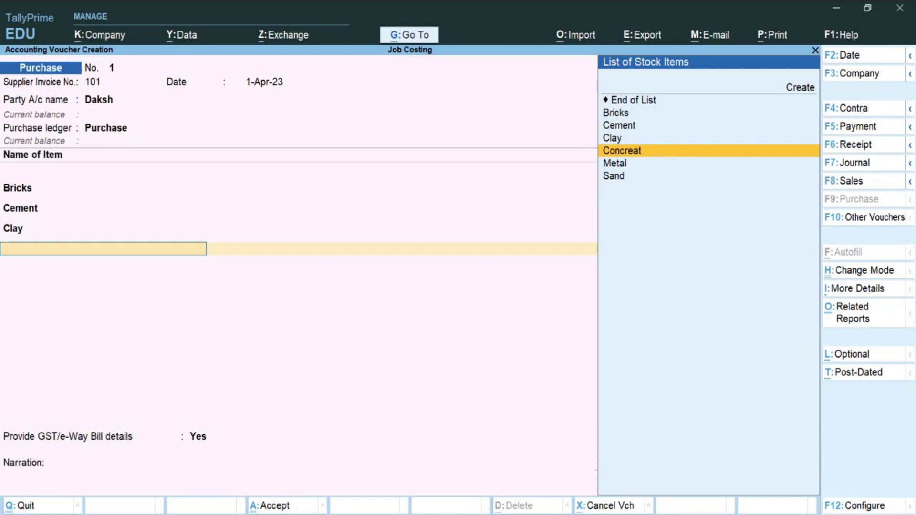
{"action": "key", "text": "Return"}
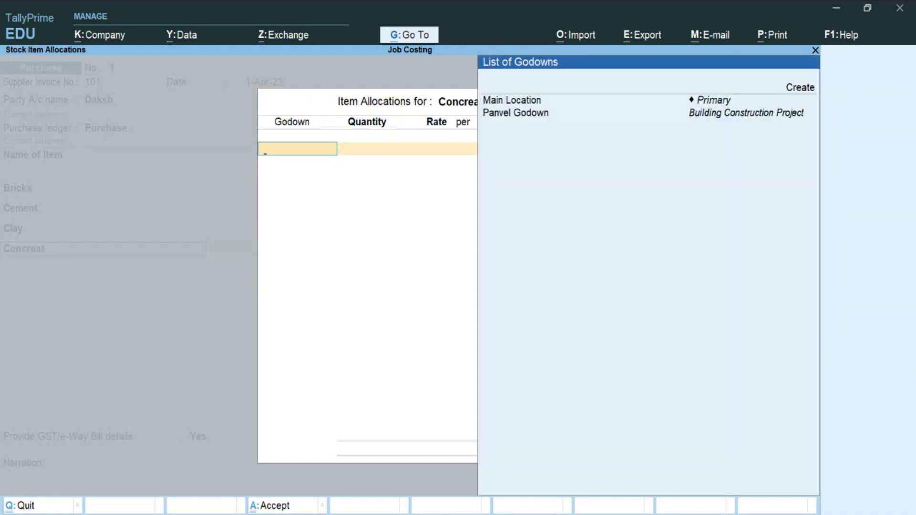
{"action": "key", "text": "Return"}
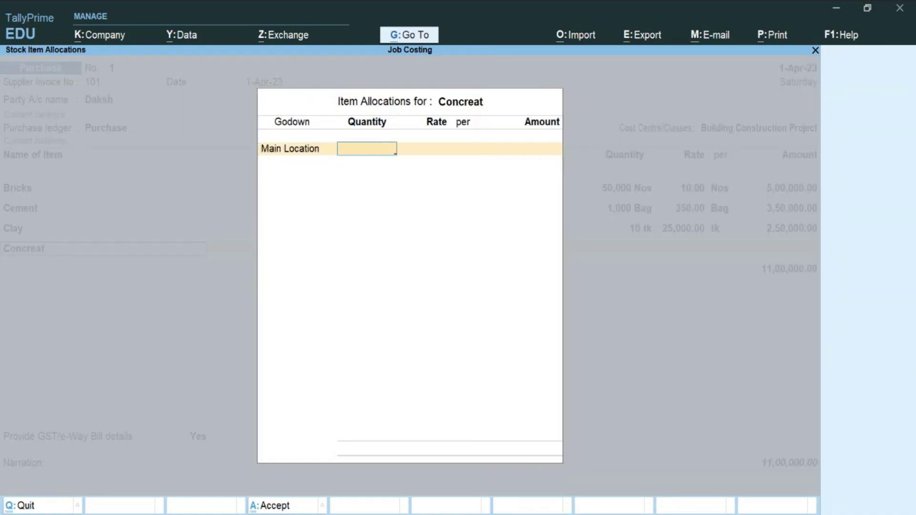
Enter a Concreat quantity of 10 tk at a rate of 35,000 per tk and finish its allocation.
{"action": "type", "text": "10"}
{"action": "key", "text": "Return"}
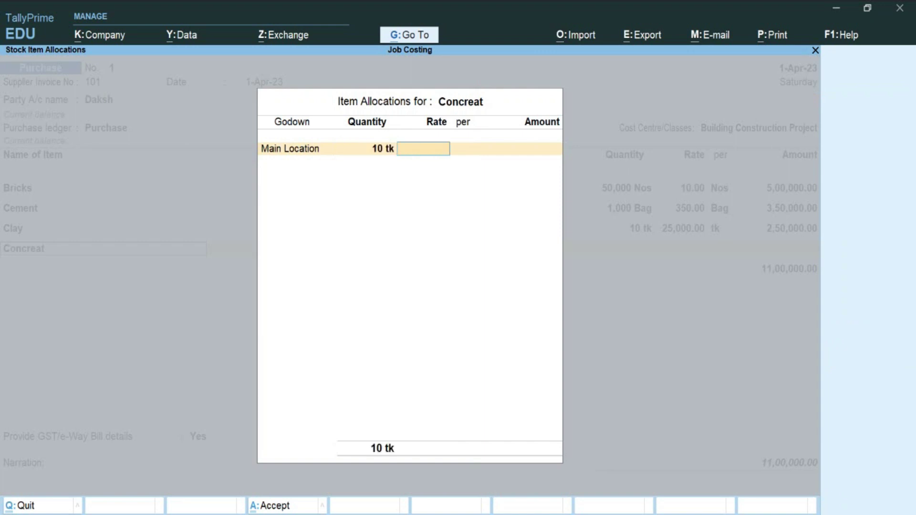
{"action": "type", "text": "35,"}
{"action": "type", "text": "000"}
{"action": "key", "text": "Return"}
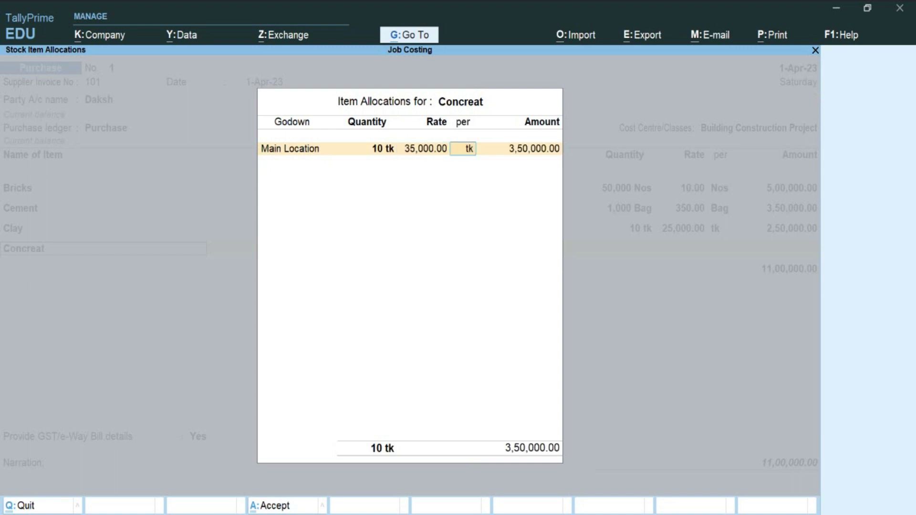
{"action": "key", "text": "Return"}
{"action": "key", "text": "Return"}
{"action": "key", "text": "Return"}
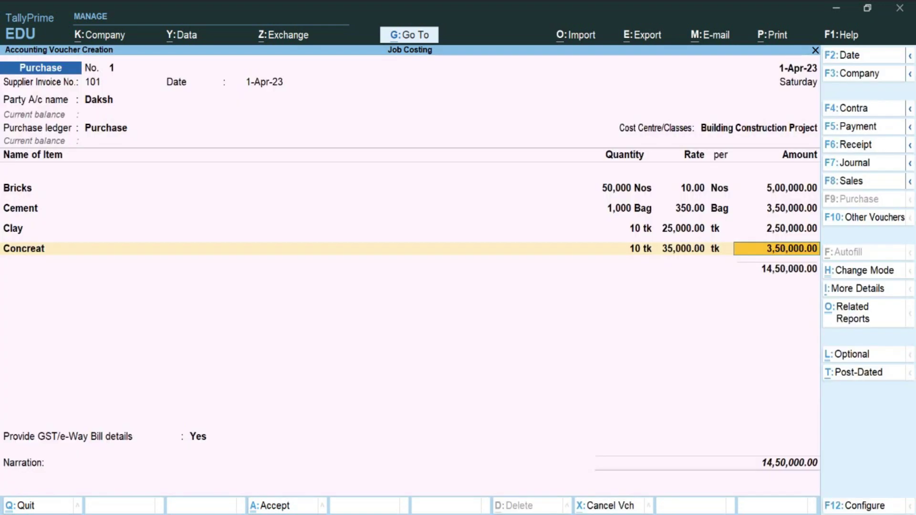
{"action": "key", "text": "Return"}
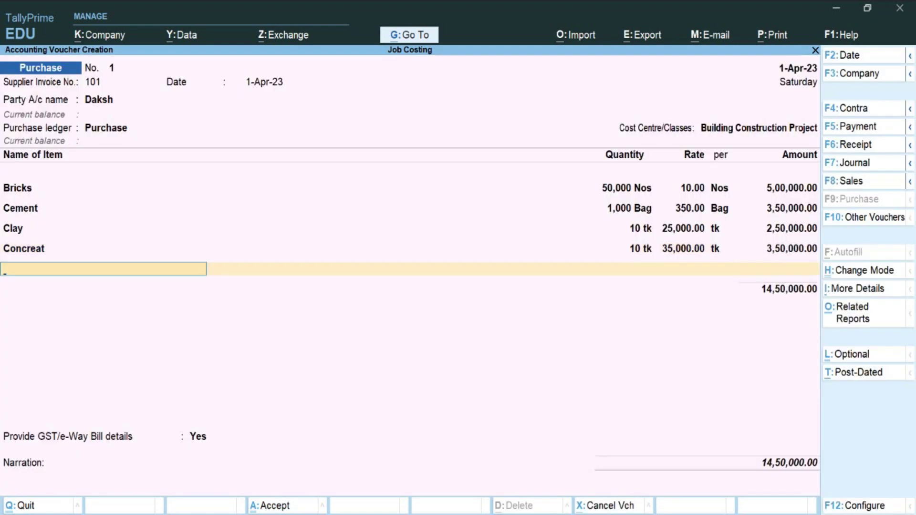
Add Metal as the fifth purchase item and allocate it to the Main Location godown.
{"action": "key", "text": "space"}
{"action": "key", "text": "Down"}
{"action": "key", "text": "Down"}
{"action": "key", "text": "Down"}
{"action": "key", "text": "Down"}
{"action": "key", "text": "Down"}
{"action": "key", "text": "Down"}
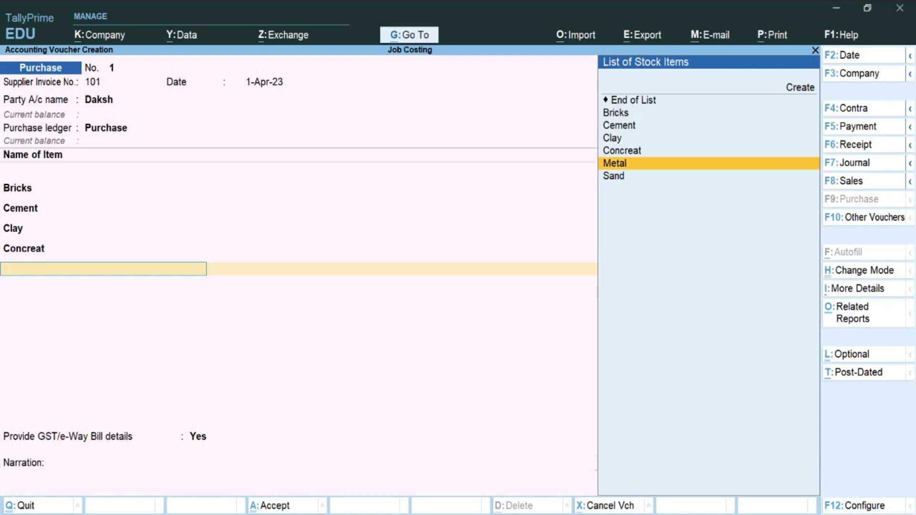
{"action": "key", "text": "Return"}
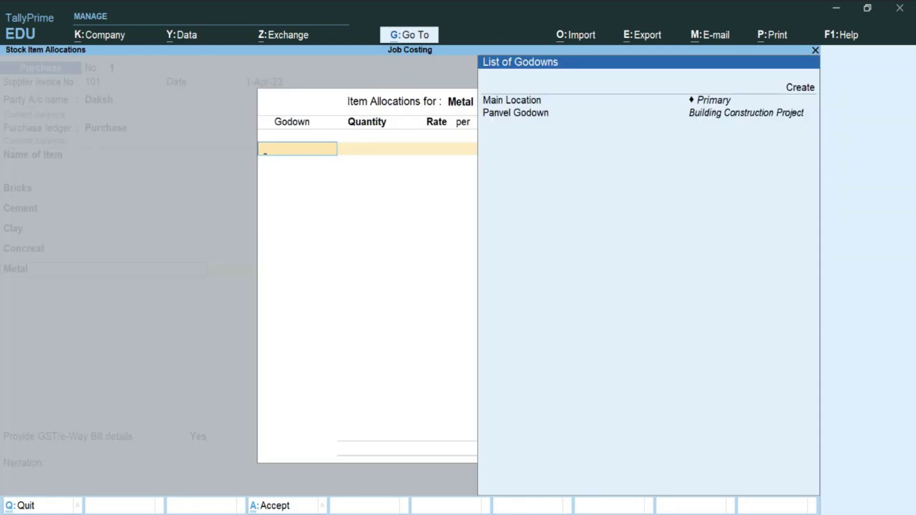
{"action": "key", "text": "Down"}
{"action": "key", "text": "Return"}
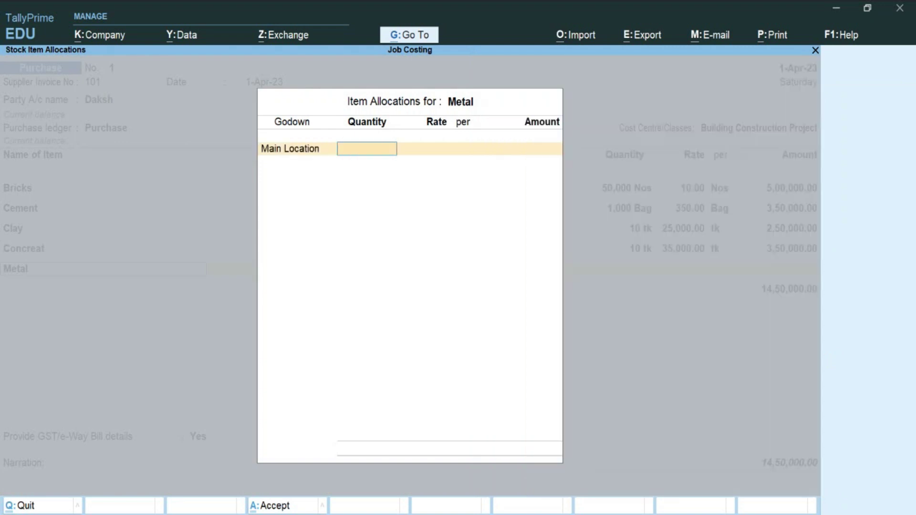
Enter a Metal quantity of 5,000 kg at a rate of 35 per kg and finish its allocation.
{"action": "type", "text": "5"}
{"action": "type", "text": "000"}
{"action": "key", "text": "Return"}
{"action": "type", "text": "35"}
{"action": "key", "text": "Return"}
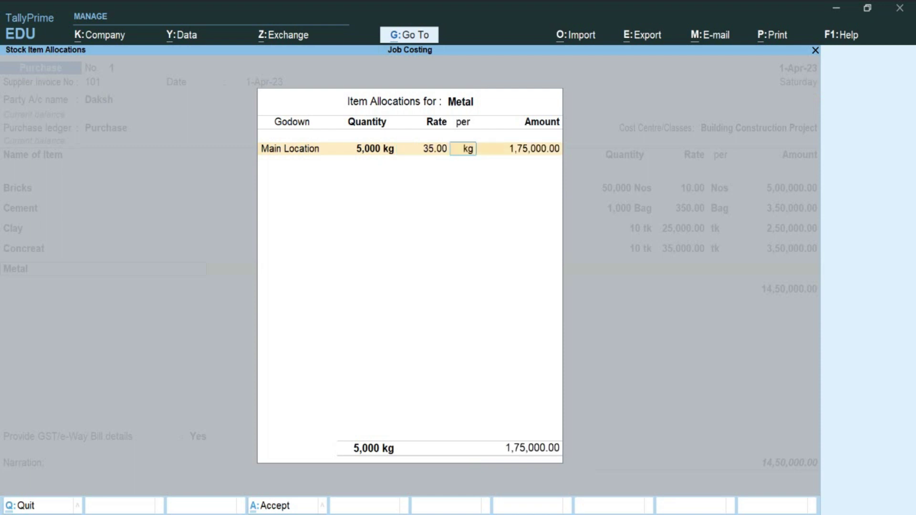
{"action": "key", "text": "Return"}
{"action": "key", "text": "Return"}
{"action": "key", "text": "Return"}
{"action": "key", "text": "Return"}
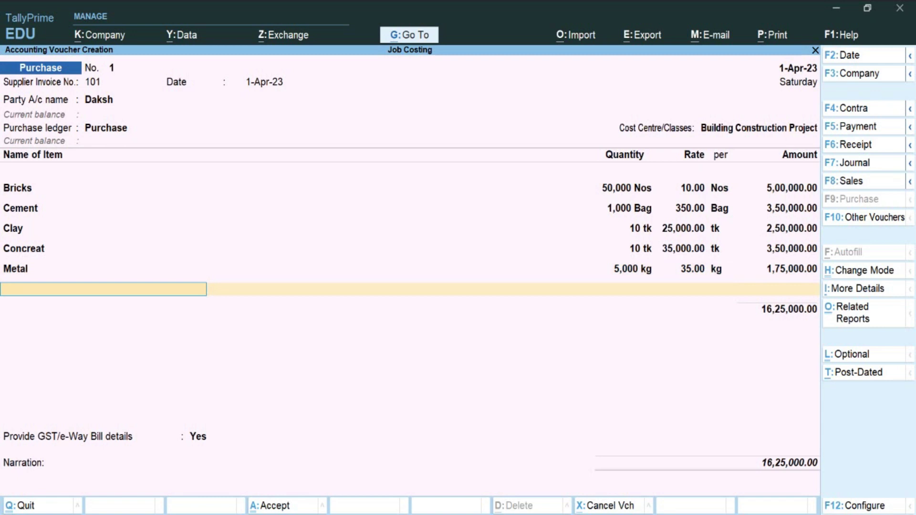
Add Sand as the sixth purchase item and allocate it to the Main Location godown.
{"action": "key", "text": "Down"}
{"action": "key", "text": "Down"}
{"action": "key", "text": "Down"}
{"action": "key", "text": "Down"}
{"action": "key", "text": "Down"}
{"action": "key", "text": "Down"}
{"action": "key", "text": "Return"}
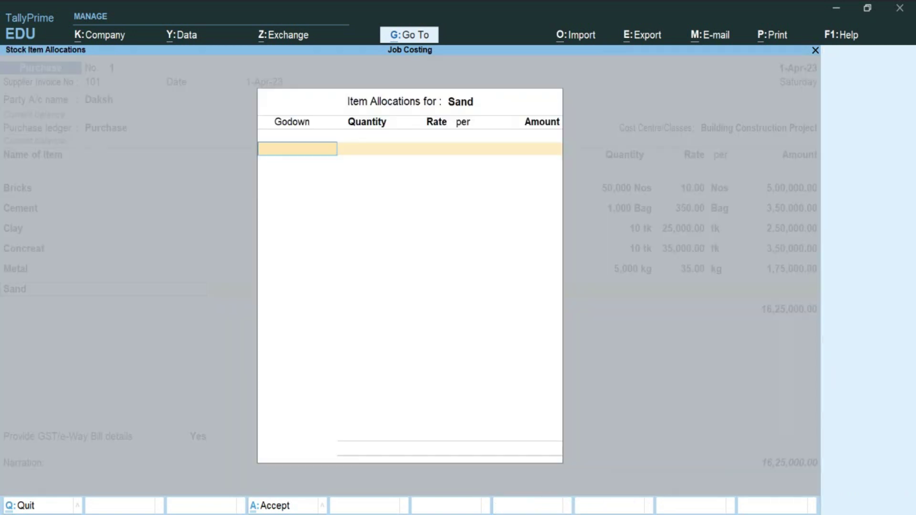
{"action": "key", "text": "Down"}
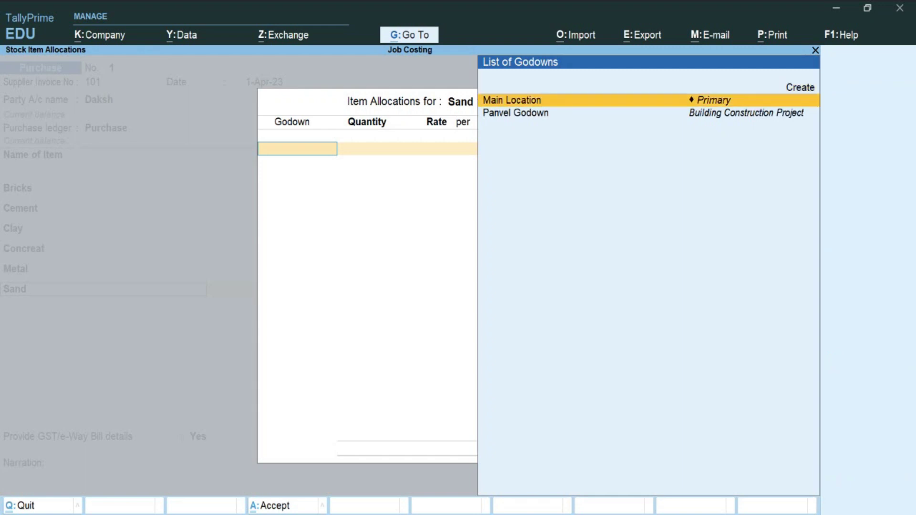
{"action": "key", "text": "Return"}
Enter a Sand quantity of 10 tk at a rate of 25,000 per tk and end the voucher's item list.
{"action": "type", "text": "10"}
{"action": "key", "text": "Return"}
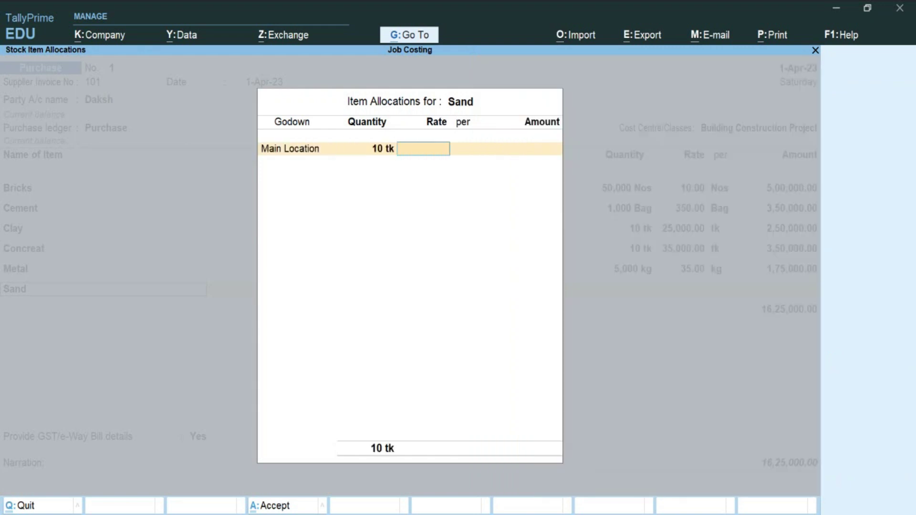
{"action": "key", "text": "BackSpace"}
{"action": "type", "text": "25000"}
{"action": "key", "text": "Return"}
{"action": "key", "text": "Return"}
{"action": "key", "text": "Return"}
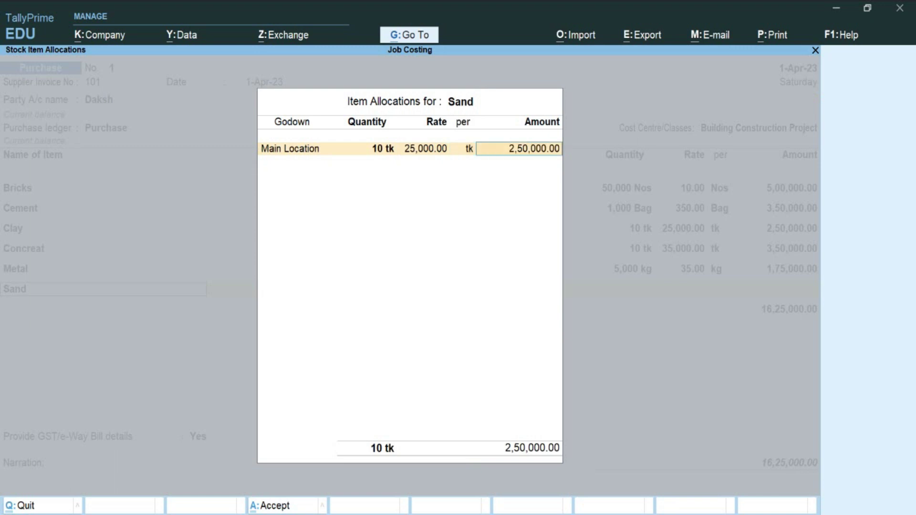
{"action": "key", "text": "Return"}
{"action": "key", "text": "Return"}
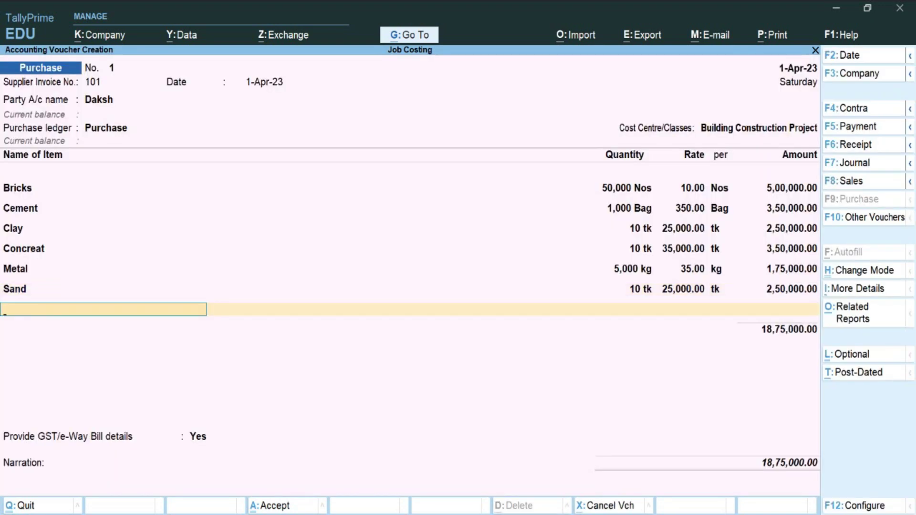
{"action": "key", "text": "Return"}
{"action": "key", "text": "Return"}
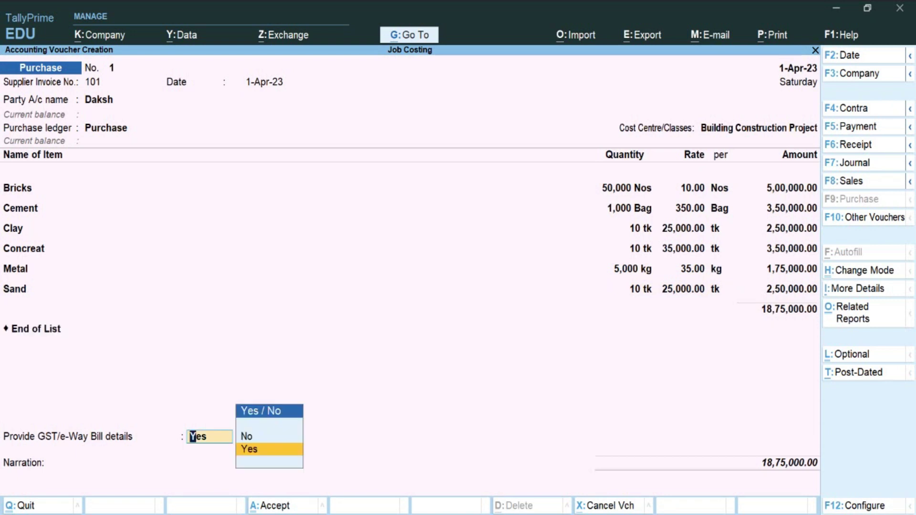
Set the purchase voucher's GST/e-Way Bill details option to No and proceed to the bill-wise details.
{"action": "key", "text": "Up"}
{"action": "key", "text": "Return"}
{"action": "key", "text": "Return"}
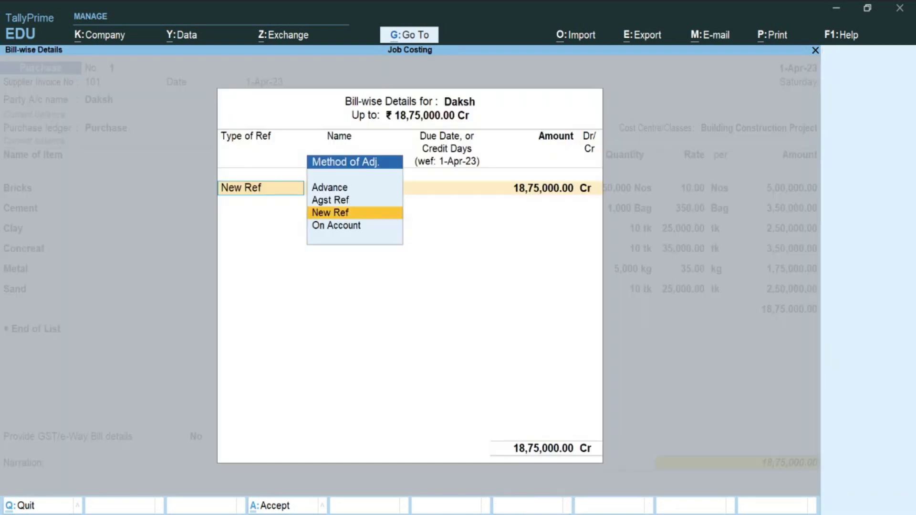
Record the supplier's bill as New Ref 101 for the full credit amount and save the purchase voucher.
{"action": "key", "text": "Return"}
{"action": "key", "text": "Return"}
{"action": "key", "text": "Return"}
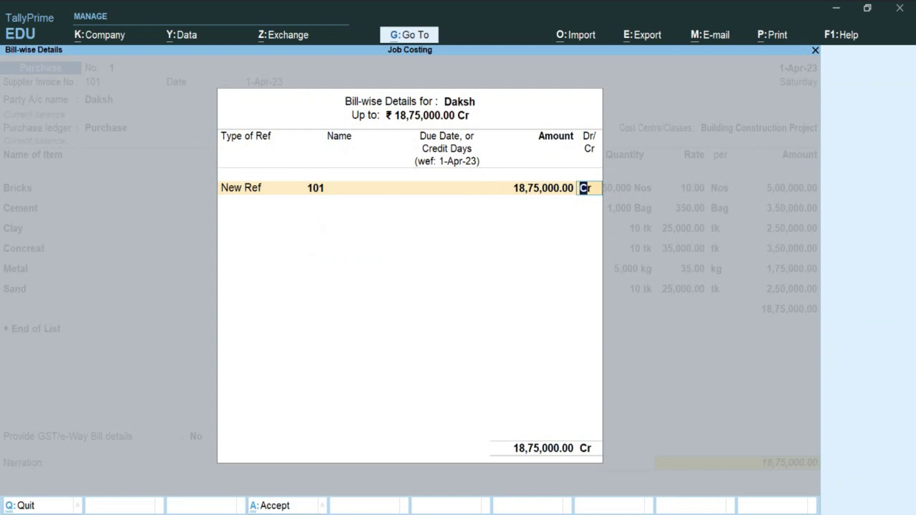
{"action": "key", "text": "Return"}
{"action": "key", "text": "Return"}
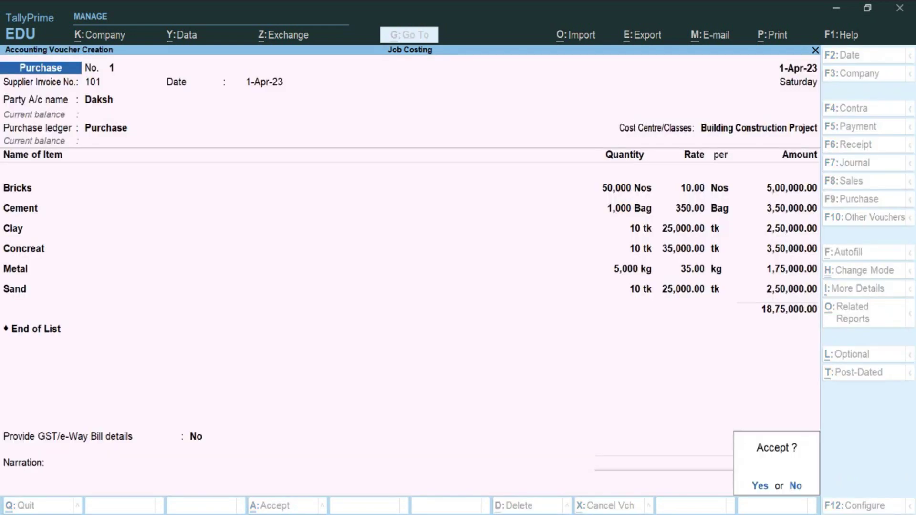
{"action": "key", "text": "Return"}
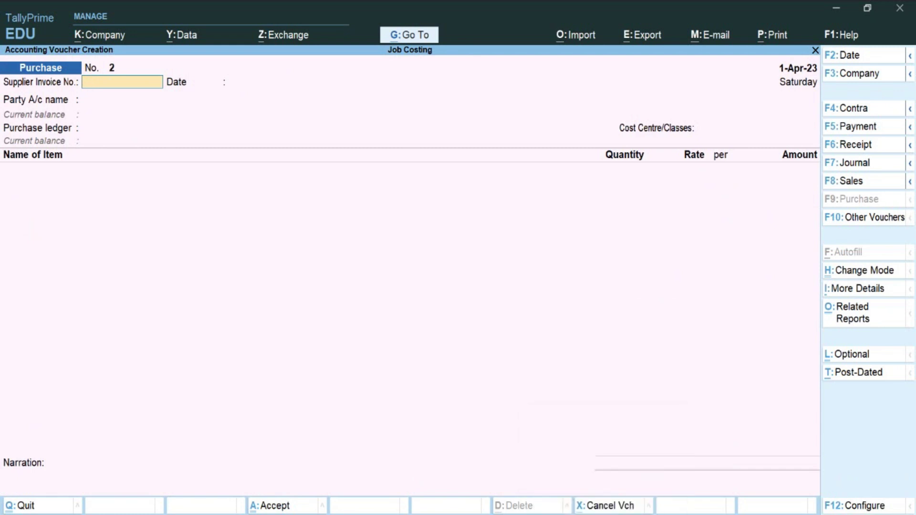
Switch from the purchase voucher to a Stock Journal voucher using the Transfer class.
{"action": "key", "text": "F10"}
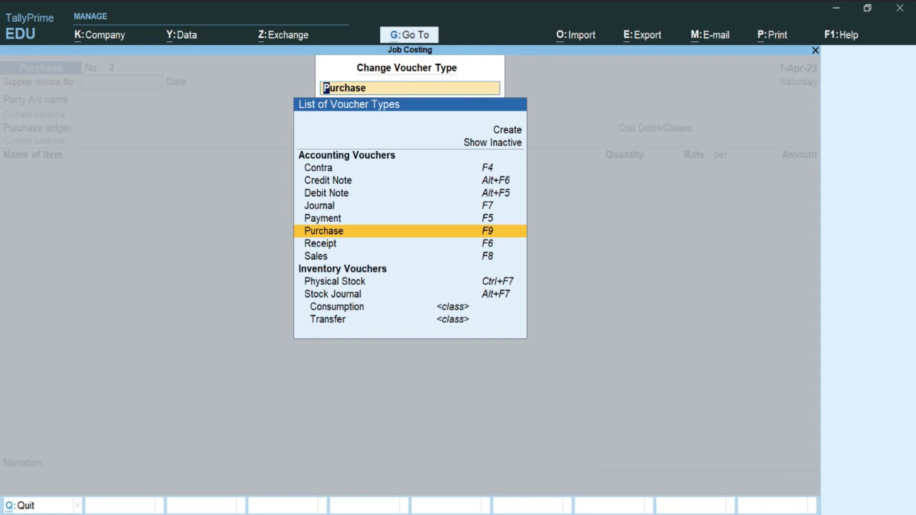
{"action": "key", "text": "Down"}
{"action": "key", "text": "Down"}
{"action": "key", "text": "Down"}
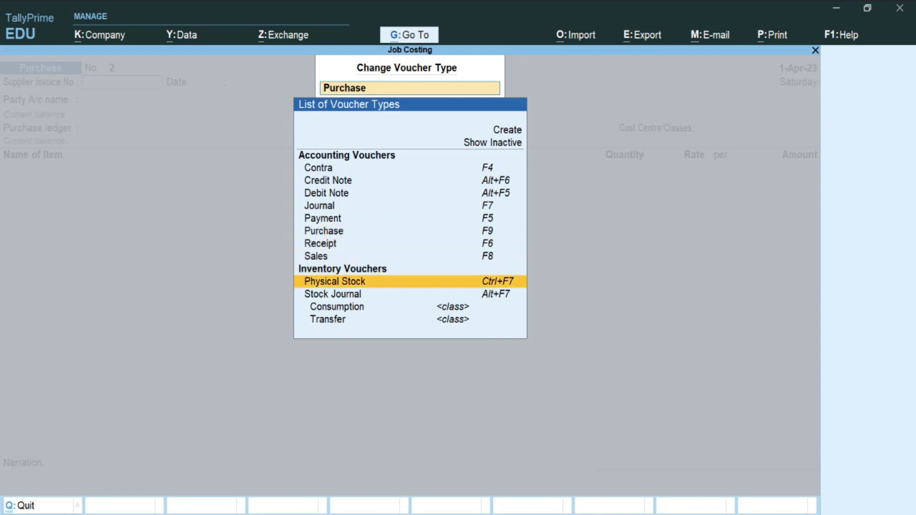
{"action": "key", "text": "Down"}
{"action": "key", "text": "Return"}
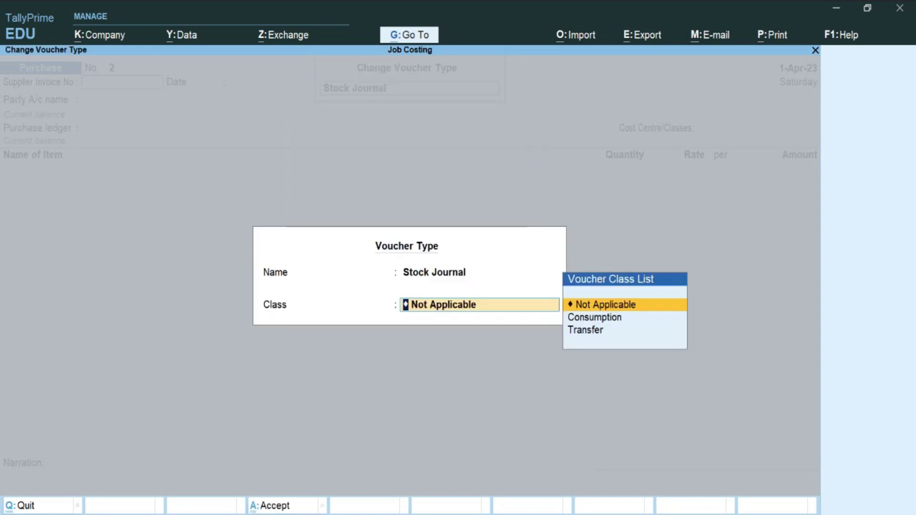
{"action": "key", "text": "Down"}
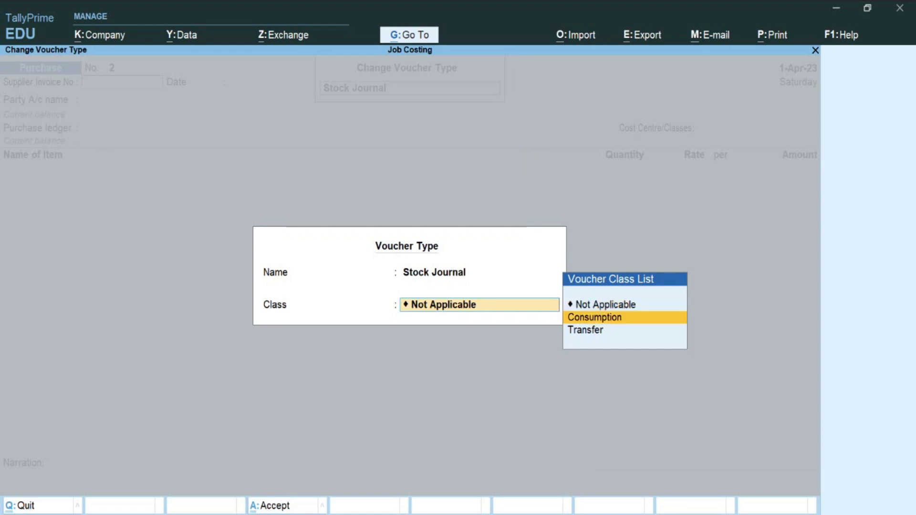
{"action": "key", "text": "Down"}
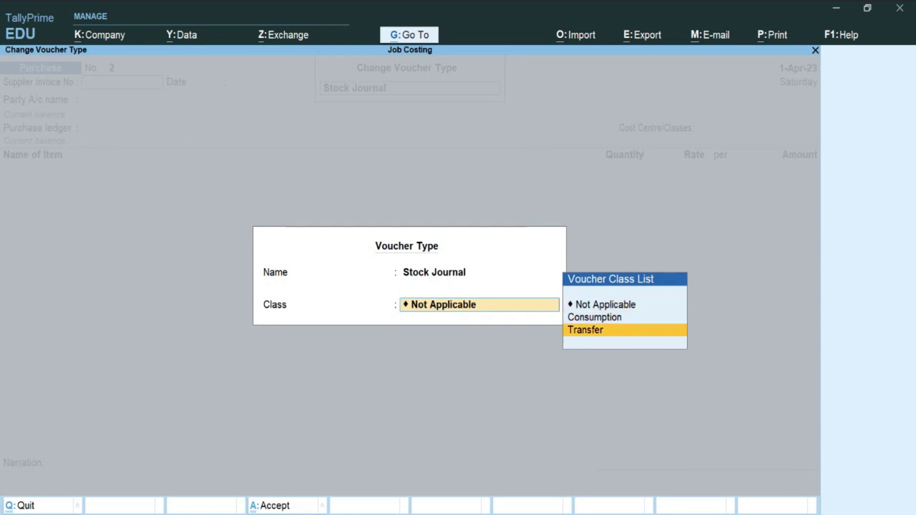
{"action": "key", "text": "Return"}
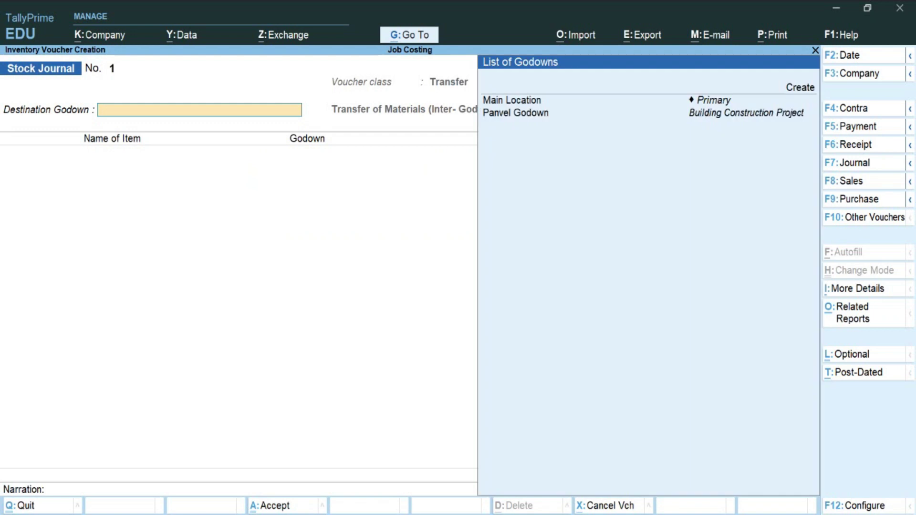
Set Panvel Godown as the destination godown of the stock transfer.
{"action": "key", "text": "Down"}
{"action": "key", "text": "Down"}
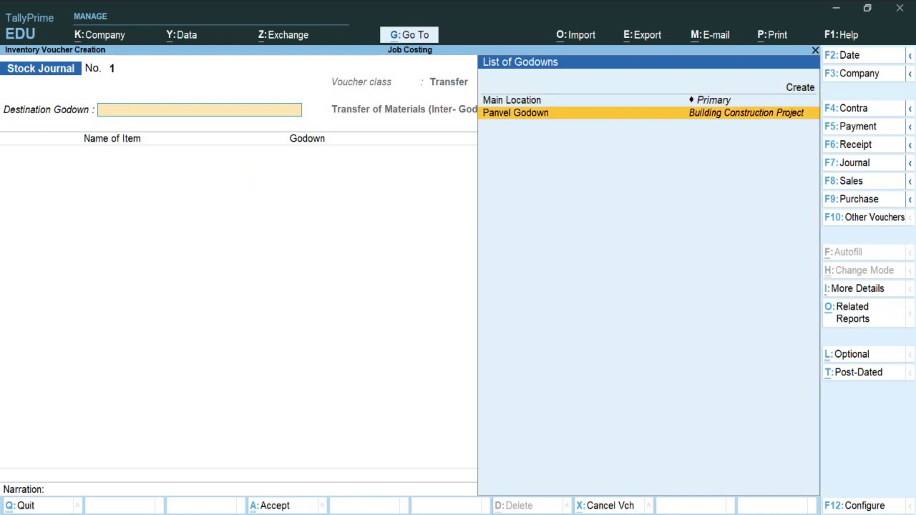
{"action": "key", "text": "Return"}
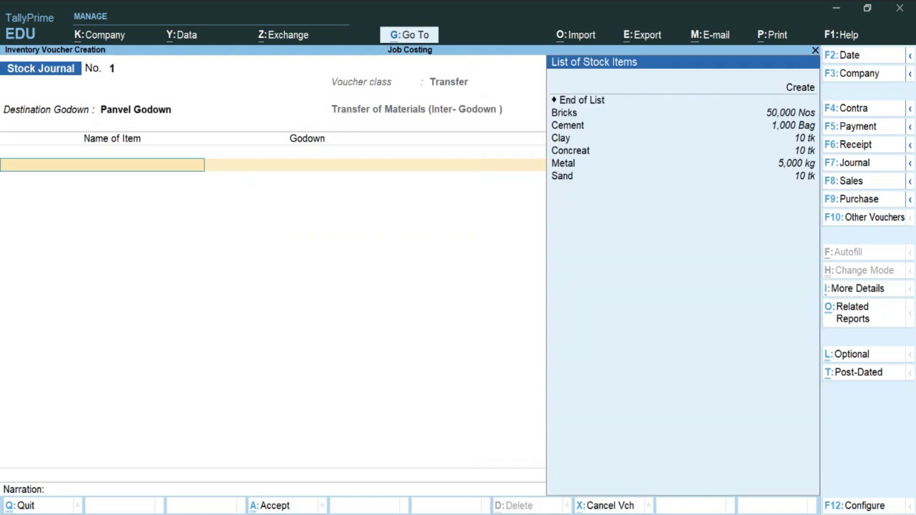
Add Bricks from Main Location as the first transfer item with a quantity of 50,000 Nos, keeping the default rate.
{"action": "key", "text": "Down"}
{"action": "key", "text": "Down"}
{"action": "key", "text": "Down"}
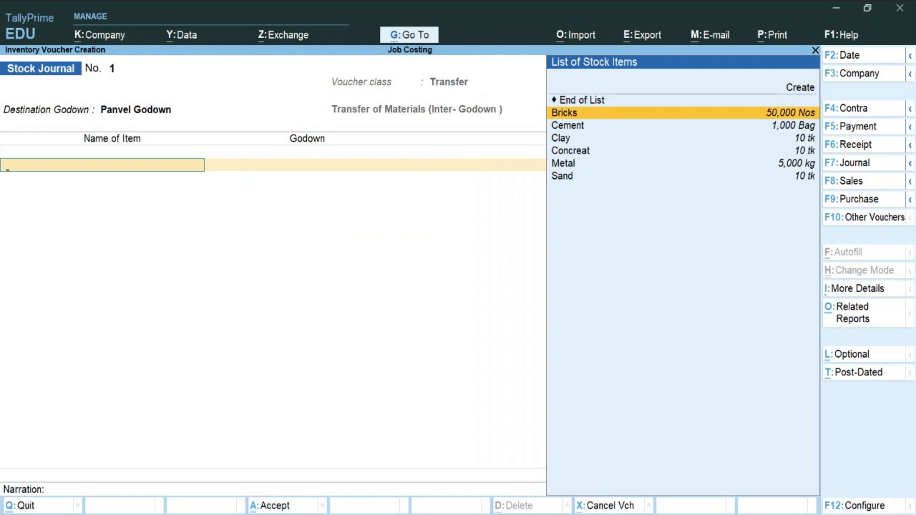
{"action": "key", "text": "Return"}
{"action": "key", "text": "Down"}
{"action": "key", "text": "Down"}
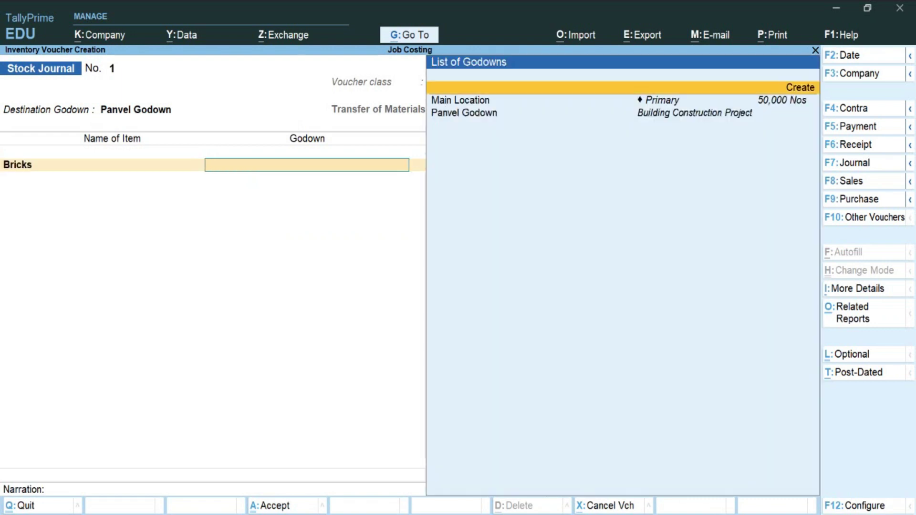
{"action": "key", "text": "Return"}
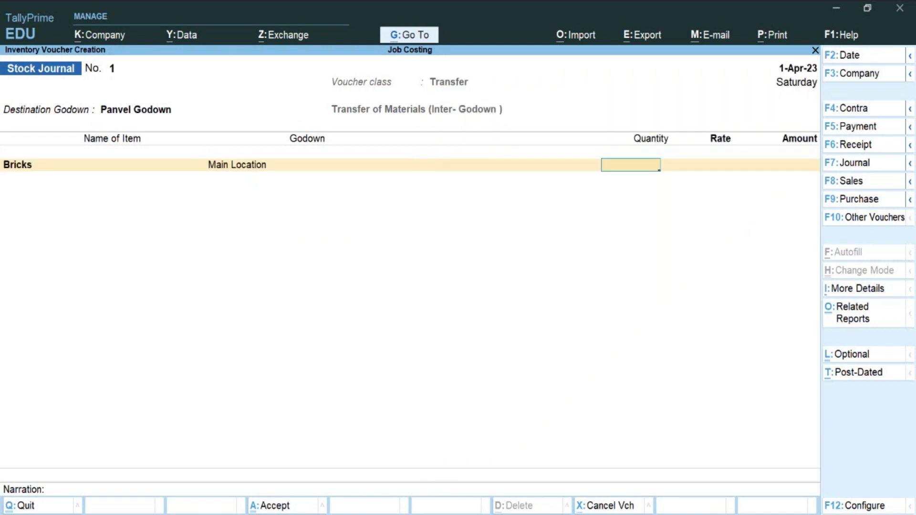
{"action": "type", "text": "50000"}
{"action": "key", "text": "Return"}
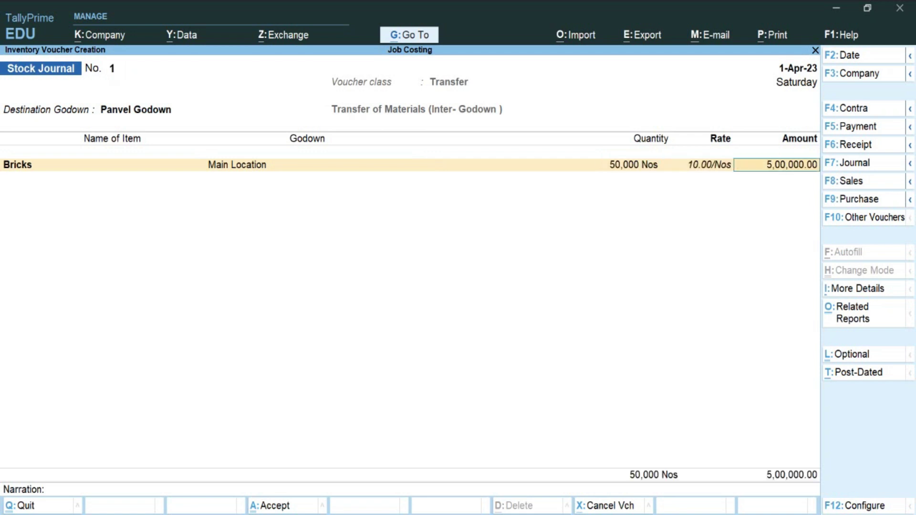
{"action": "key", "text": "Return"}
{"action": "key", "text": "Return"}
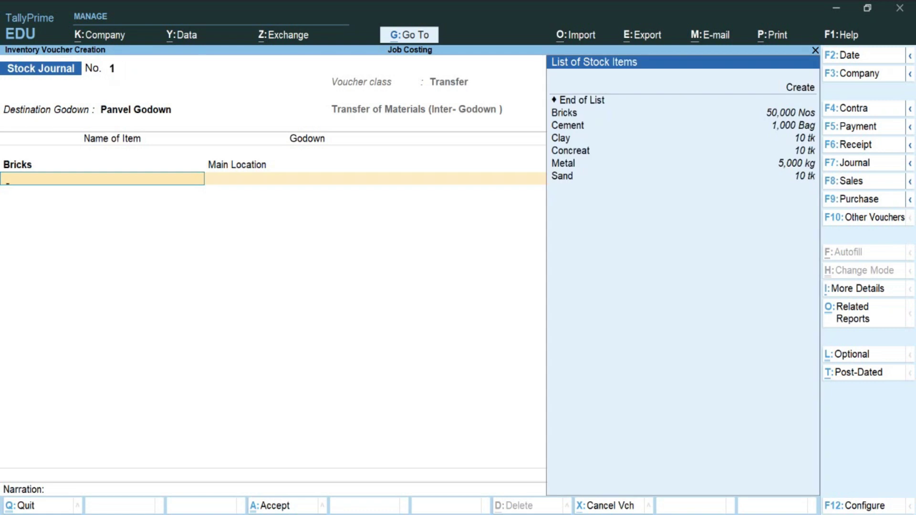
Add Cement from Main Location as the second transfer item with a quantity of 1,000 Bag, keeping the default rate.
{"action": "key", "text": "Down"}
{"action": "key", "text": "Down"}
{"action": "key", "text": "Down"}
{"action": "key", "text": "Return"}
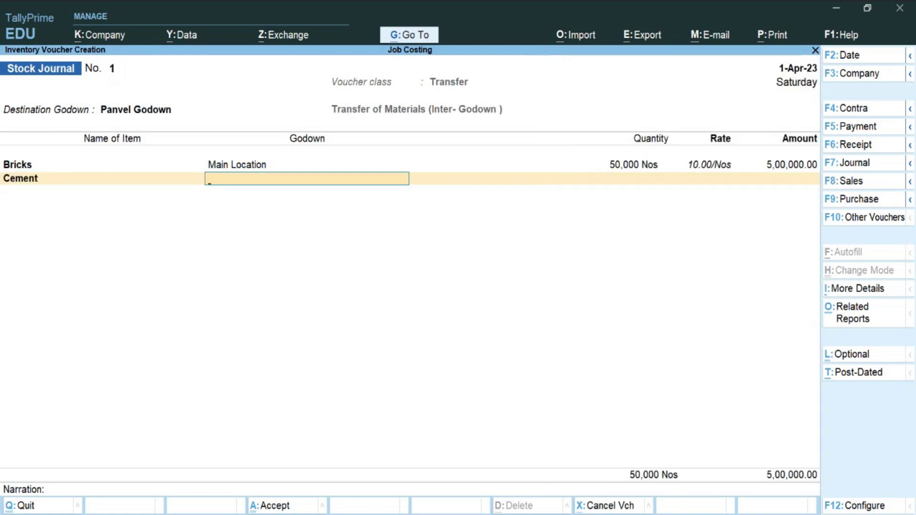
{"action": "key", "text": "Down"}
{"action": "key", "text": "Down"}
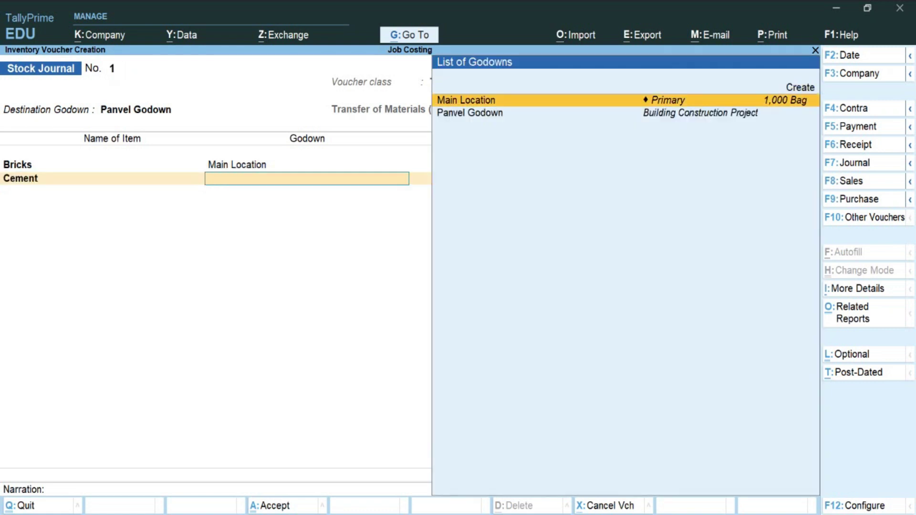
{"action": "key", "text": "Return"}
{"action": "type", "text": "1"}
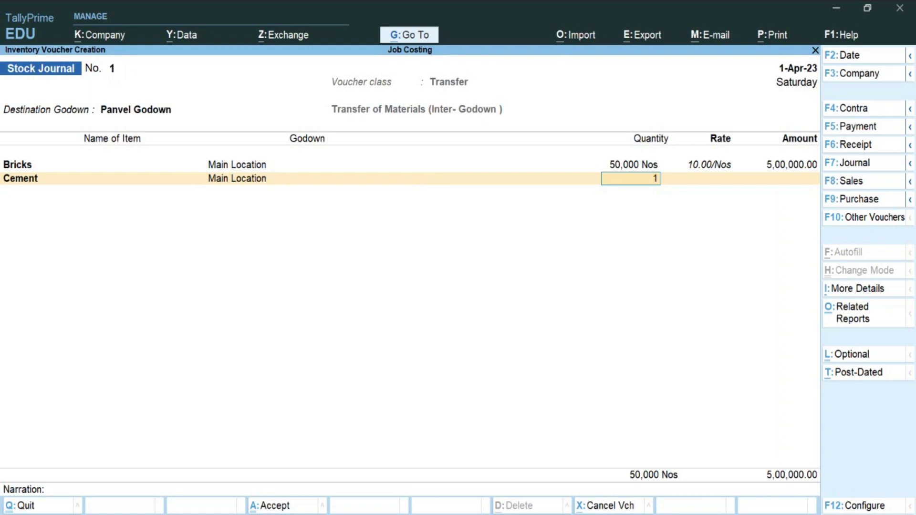
{"action": "type", "text": "000"}
{"action": "key", "text": "Return"}
{"action": "key", "text": "Return"}
{"action": "key", "text": "Return"}
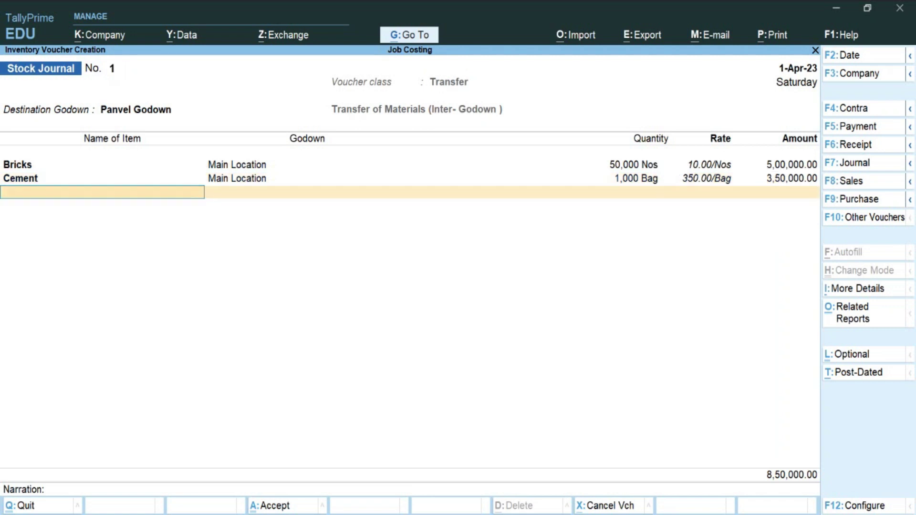
Add Clay from Main Location as the third transfer item with a quantity of 10 tk, keeping the default rate.
{"action": "key", "text": "Down"}
{"action": "key", "text": "Down"}
{"action": "key", "text": "Down"}
{"action": "key", "text": "Return"}
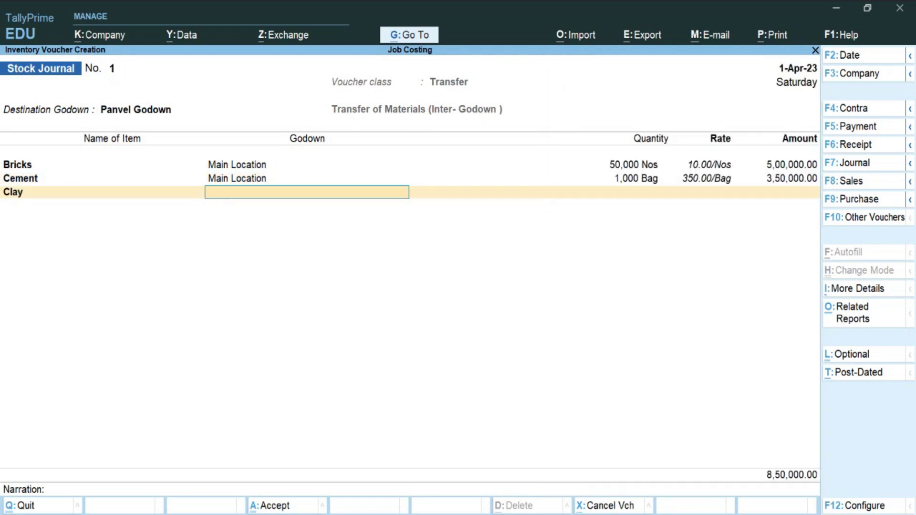
{"action": "key", "text": "Down"}
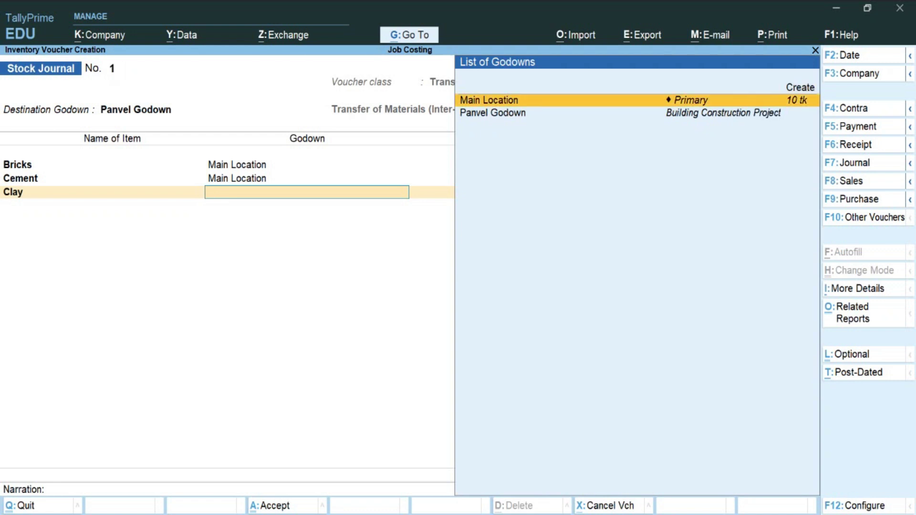
{"action": "key", "text": "Return"}
{"action": "type", "text": "10"}
{"action": "key", "text": "Return"}
{"action": "key", "text": "Return"}
{"action": "key", "text": "Return"}
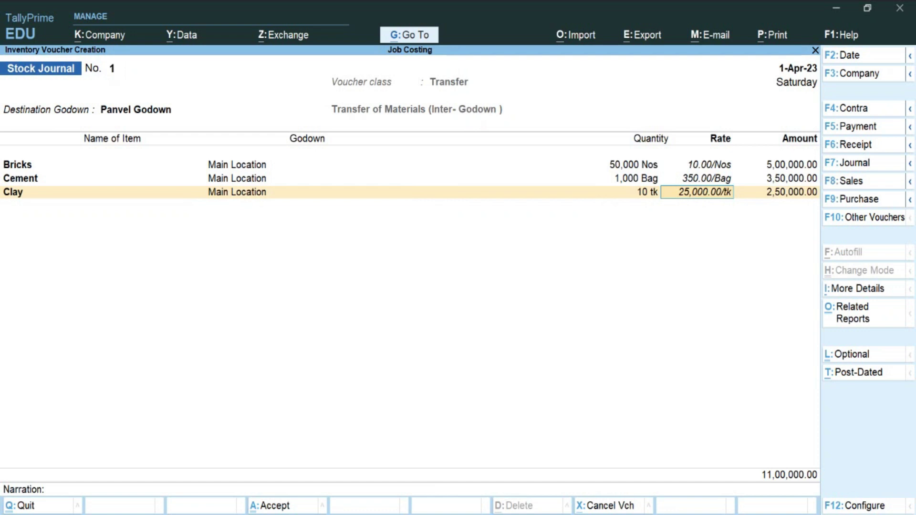
Add Concreat as the fourth transfer item with Main Location as its source godown.
{"action": "key", "text": "Down"}
{"action": "key", "text": "Down"}
{"action": "key", "text": "Down"}
{"action": "key", "text": "Down"}
{"action": "key", "text": "Down"}
{"action": "key", "text": "Return"}
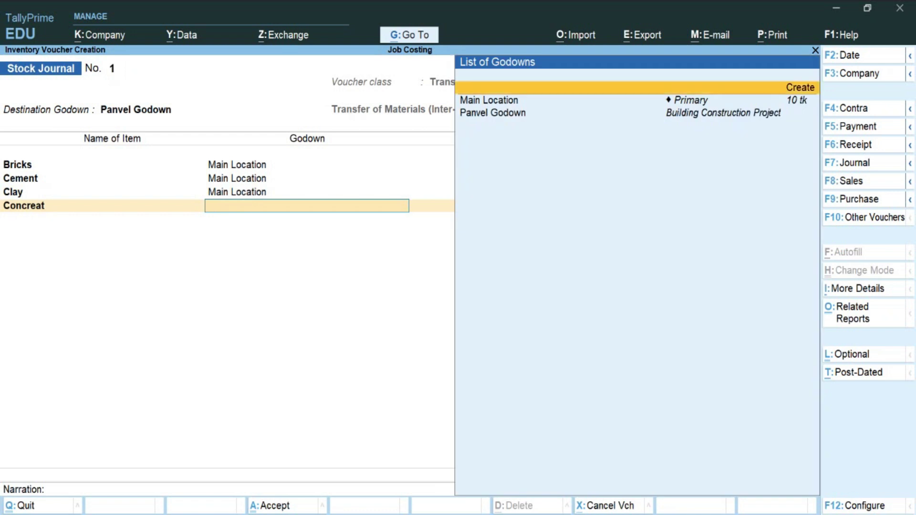
{"action": "key", "text": "Down"}
{"action": "key", "text": "Down"}
{"action": "key", "text": "Up"}
{"action": "key", "text": "Return"}
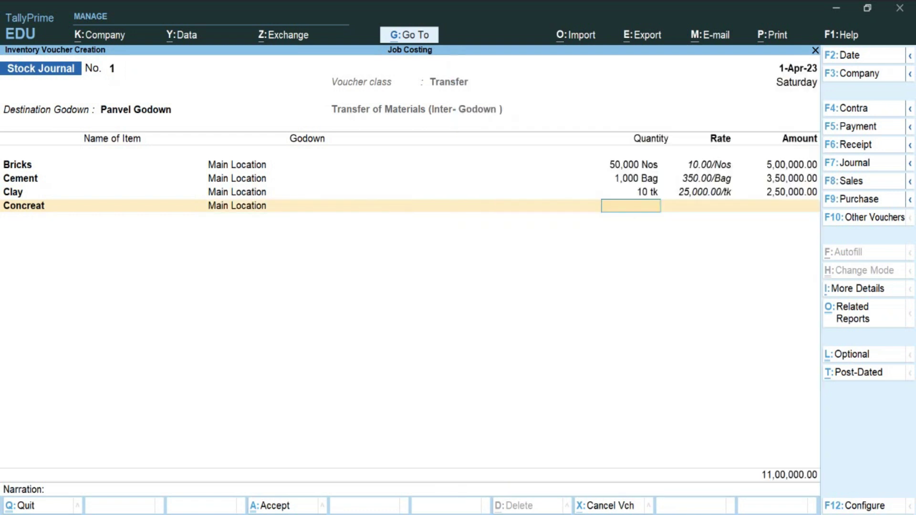
Enter a Concreat quantity of 10 tk at a rate of 35,000 per tk.
{"action": "type", "text": "10"}
{"action": "key", "text": "Return"}
{"action": "type", "text": "350000.00/tk"}
{"action": "key", "text": "Return"}
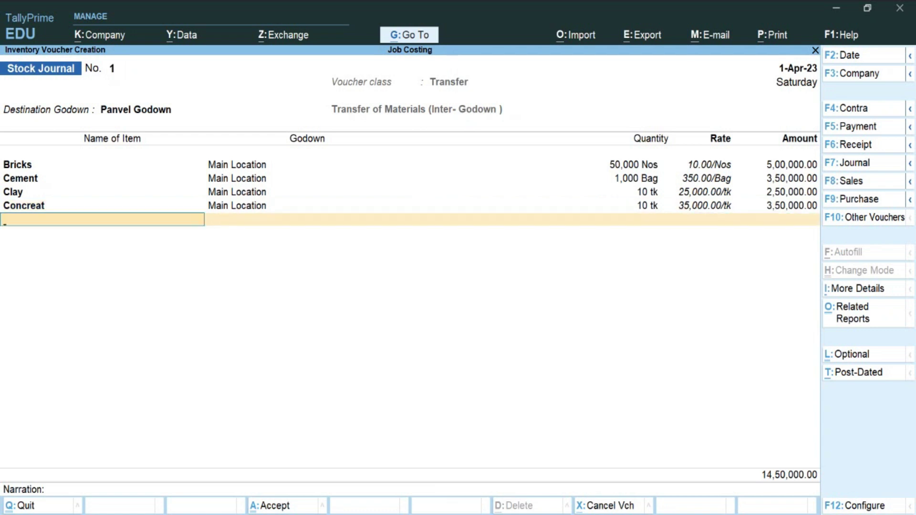
Add Metal as the fifth transfer item with Main Location as its source godown.
{"action": "key", "text": "Down"}
{"action": "key", "text": "Down"}
{"action": "key", "text": "Down"}
{"action": "key", "text": "Down"}
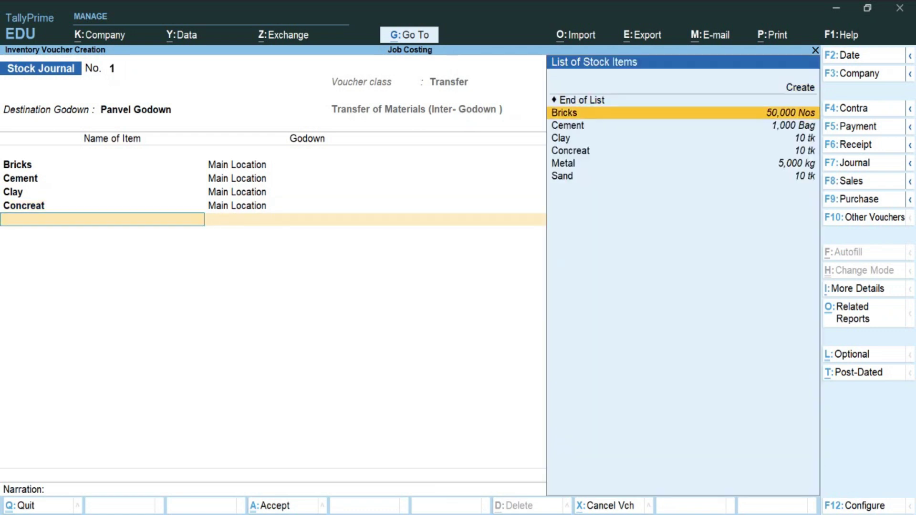
{"action": "key", "text": "Down"}
{"action": "key", "text": "Return"}
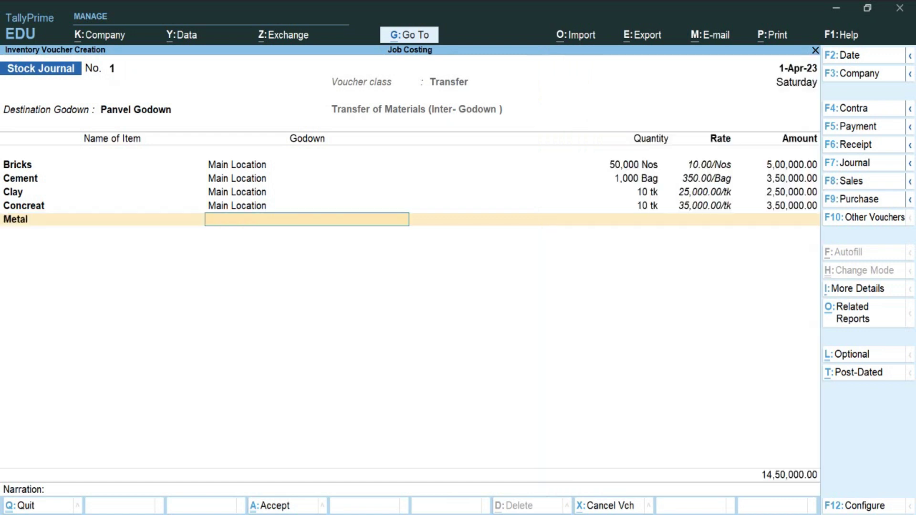
{"action": "key", "text": "Down"}
{"action": "key", "text": "Up"}
{"action": "key", "text": "Return"}
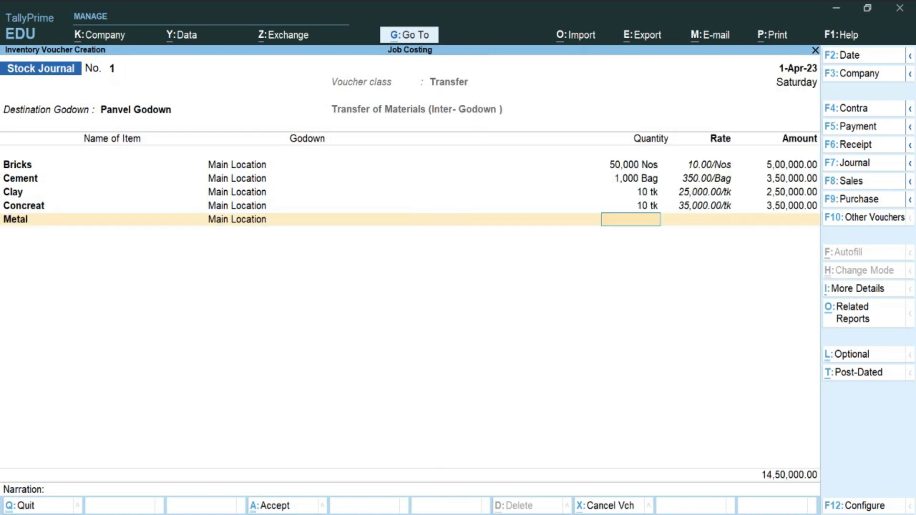
Enter a Metal quantity of 5,000 kg at a rate of 35 per kg and finish the line.
{"action": "type", "text": "000"}
{"action": "key", "text": "Return"}
{"action": "type", "text": "35"}
{"action": "key", "text": "Return"}
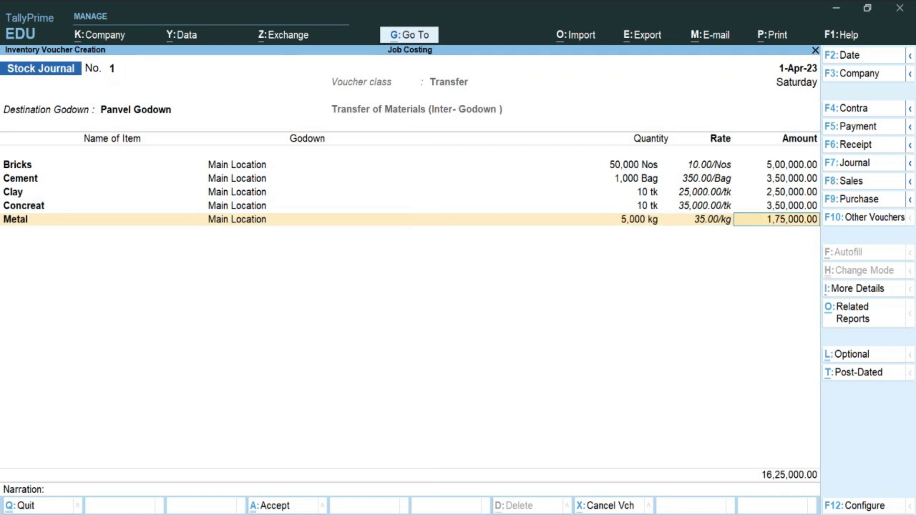
{"action": "key", "text": "Return"}
{"action": "key", "text": "Return"}
{"action": "key", "text": "BackSpace"}
{"action": "key", "text": "Return"}
Add Sand as the sixth transfer item with Main Location as its source godown.
{"action": "key", "text": "Down"}
{"action": "key", "text": "Down"}
{"action": "key", "text": "Down"}
{"action": "key", "text": "Down"}
{"action": "key", "text": "Down"}
{"action": "key", "text": "Down"}
{"action": "key", "text": "Down"}
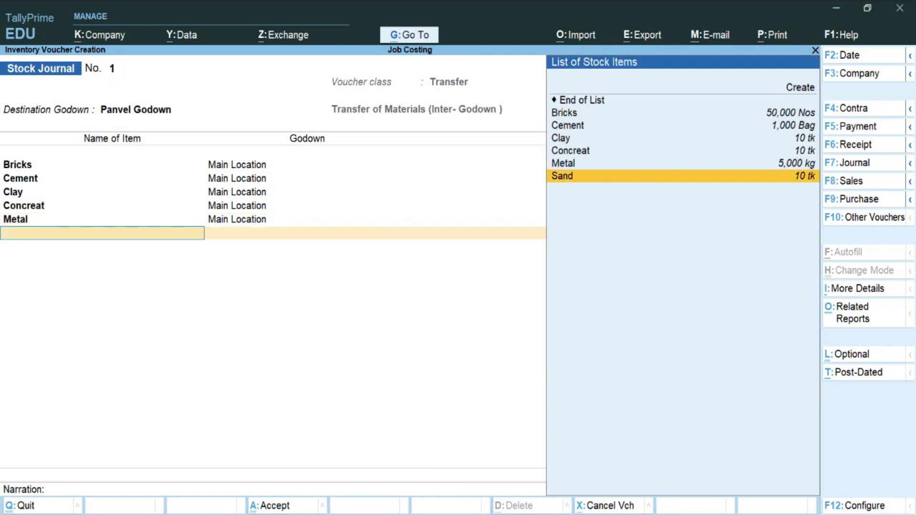
{"action": "key", "text": "Return"}
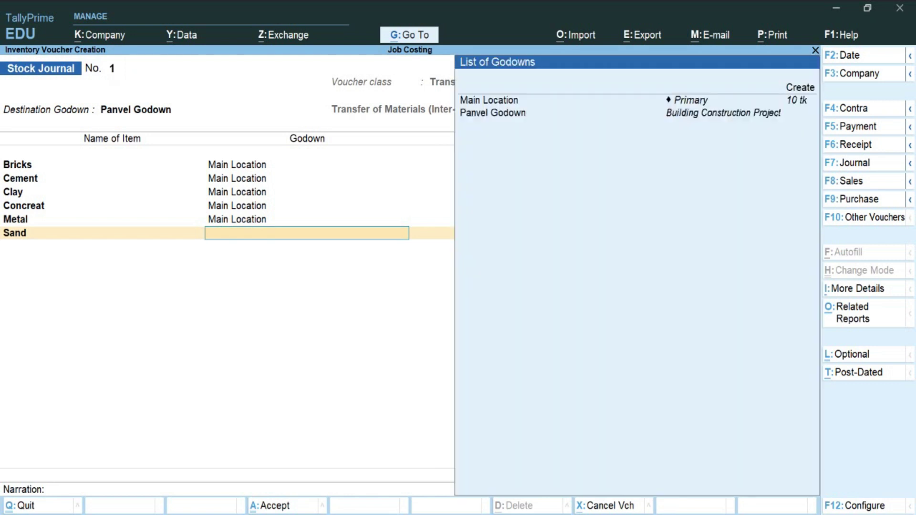
{"action": "key", "text": "Down"}
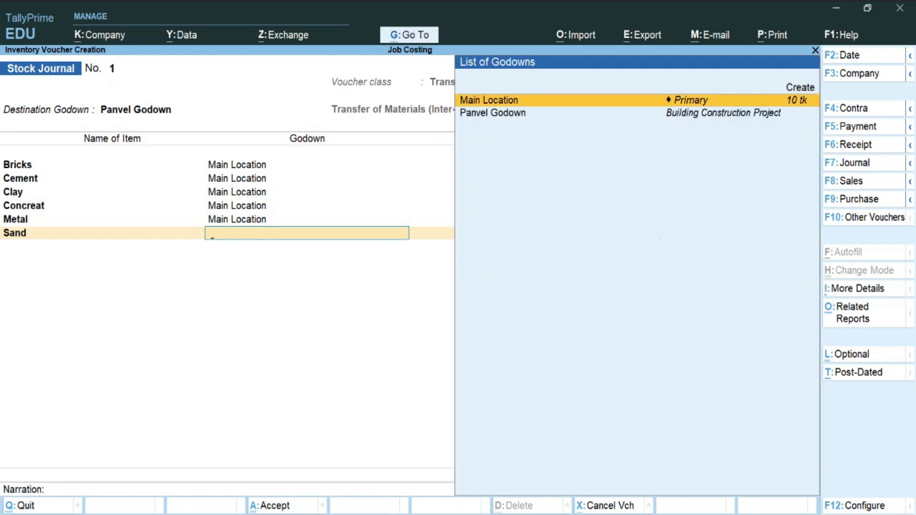
{"action": "key", "text": "Return"}
Enter a Sand quantity of 10 tk for the transfer, keeping the default rate and amount.
{"action": "type", "text": "10"}
{"action": "key", "text": "Return"}
{"action": "key", "text": "Return"}
{"action": "key", "text": "Return"}
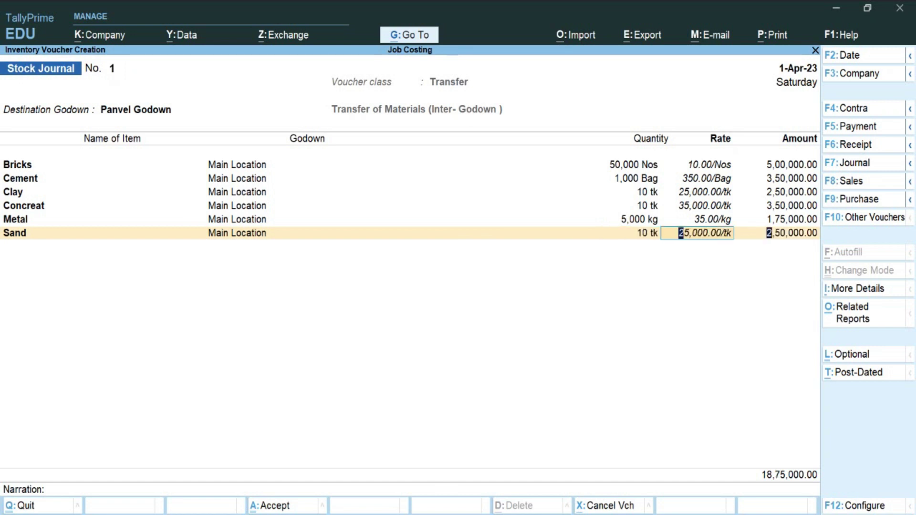
Finish the Sand line and save the inter-godown transfer voucher without a narration.
{"action": "key", "text": "Return"}
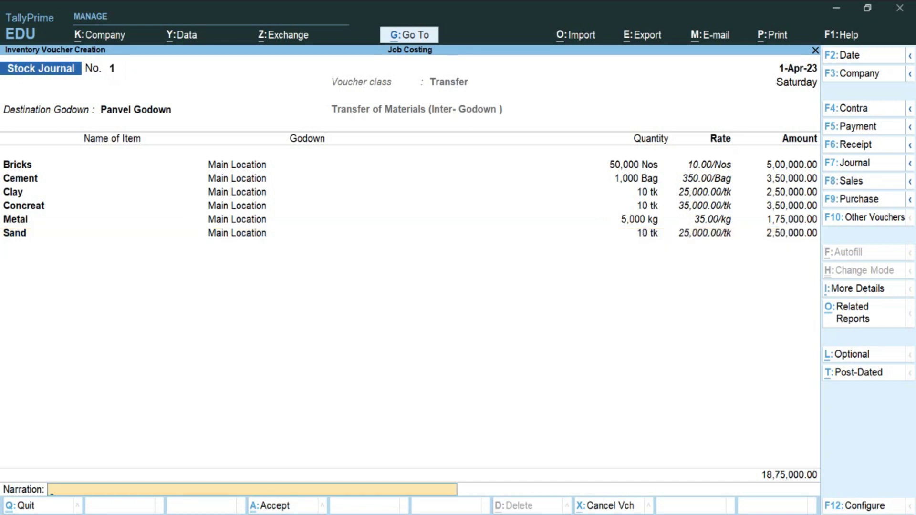
{"action": "key", "text": "Return"}
{"action": "key", "text": "Return"}
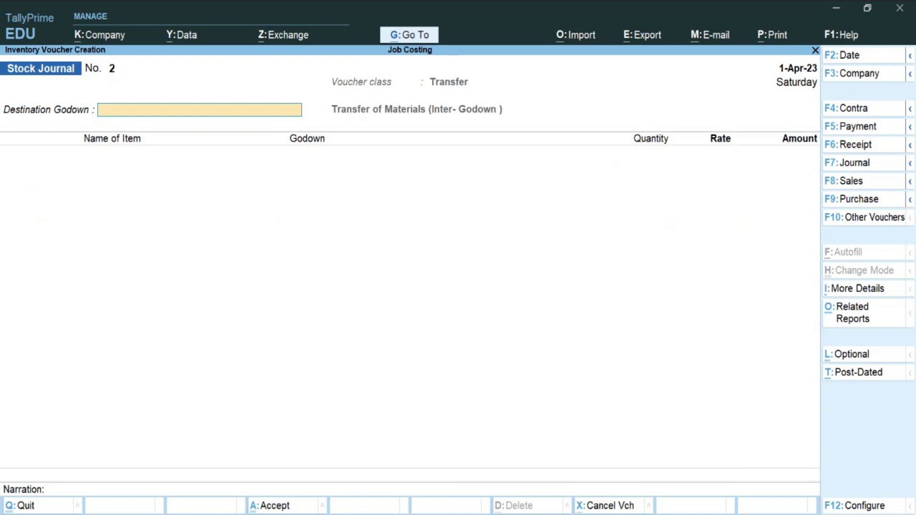
Switch the new voucher to Stock Journal with the Consumption class.
{"action": "key", "text": "F10"}
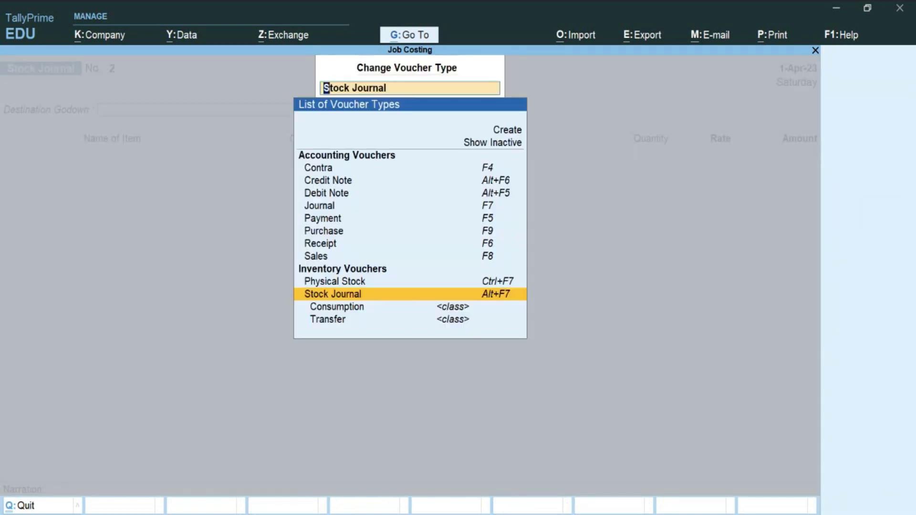
{"action": "key", "text": "Return"}
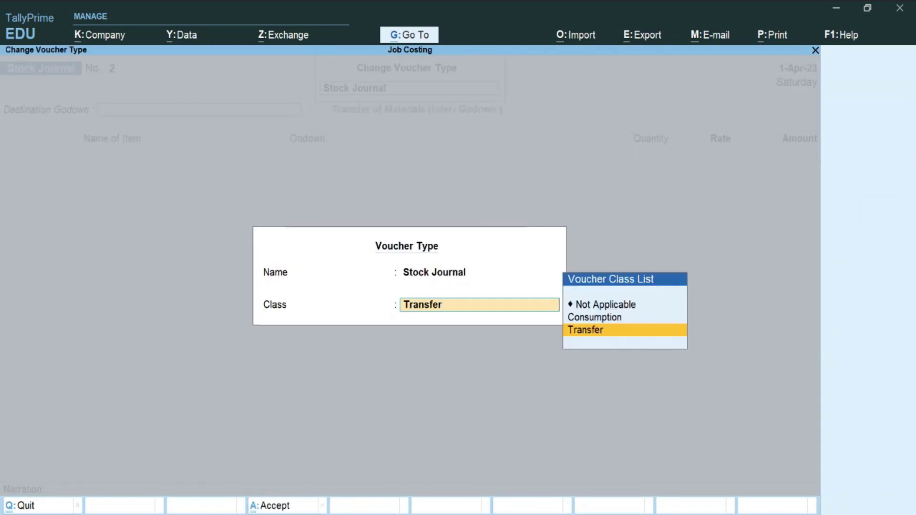
{"action": "key", "text": "Up"}
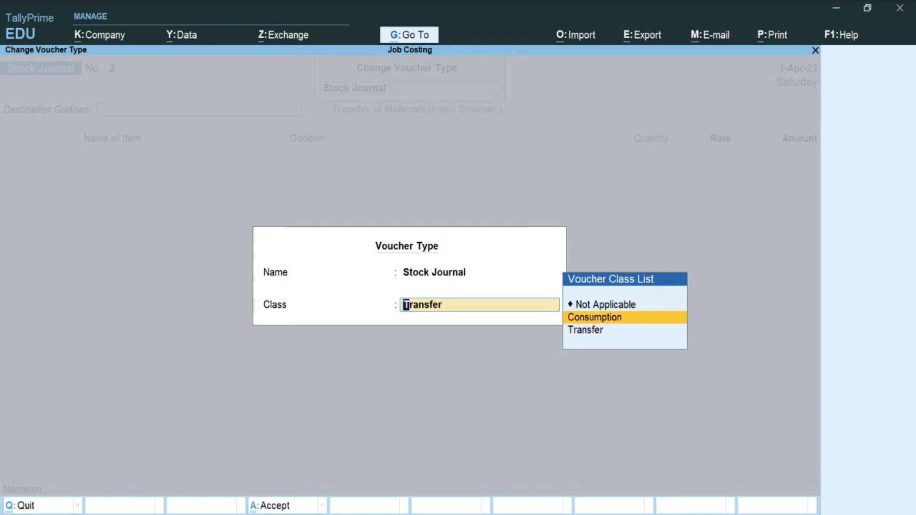
{"action": "key", "text": "Return"}
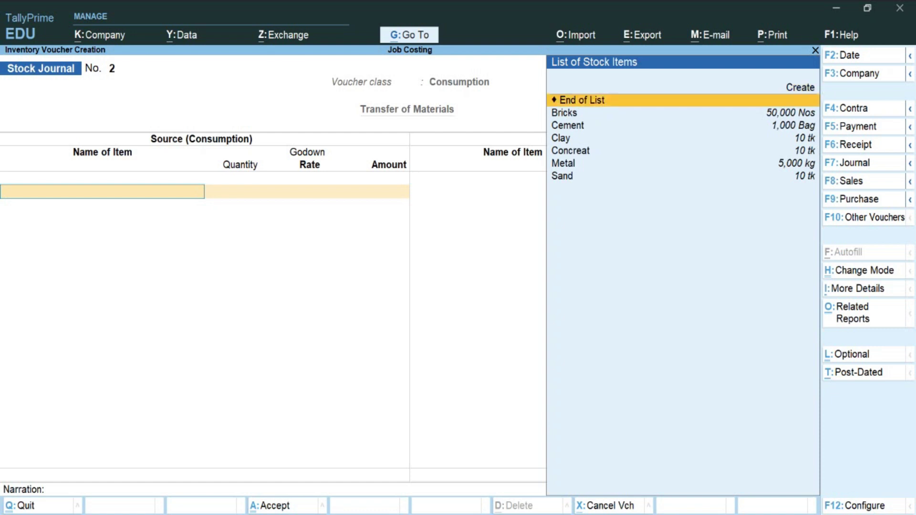
Record consumption of 50,000 Nos of Bricks from Panvel Godown, keeping the default rate and amount.
{"action": "key", "text": "Down"}
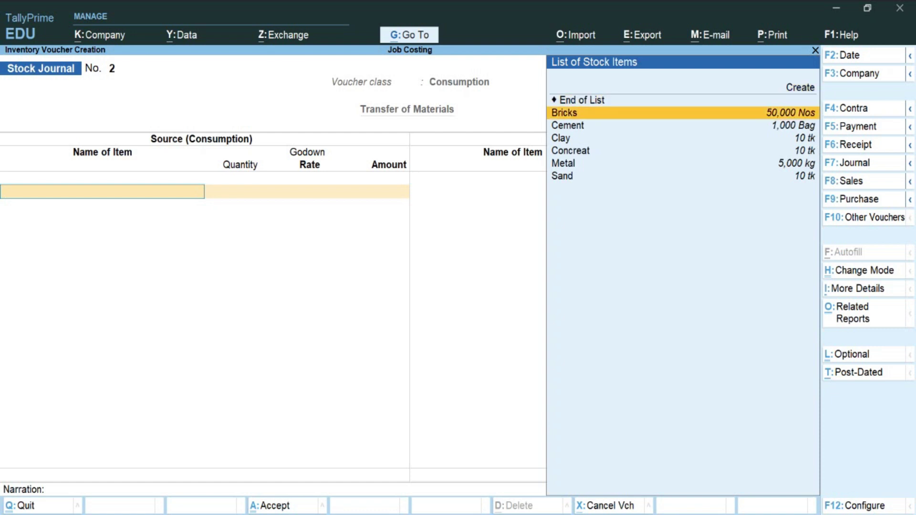
{"action": "key", "text": "Return"}
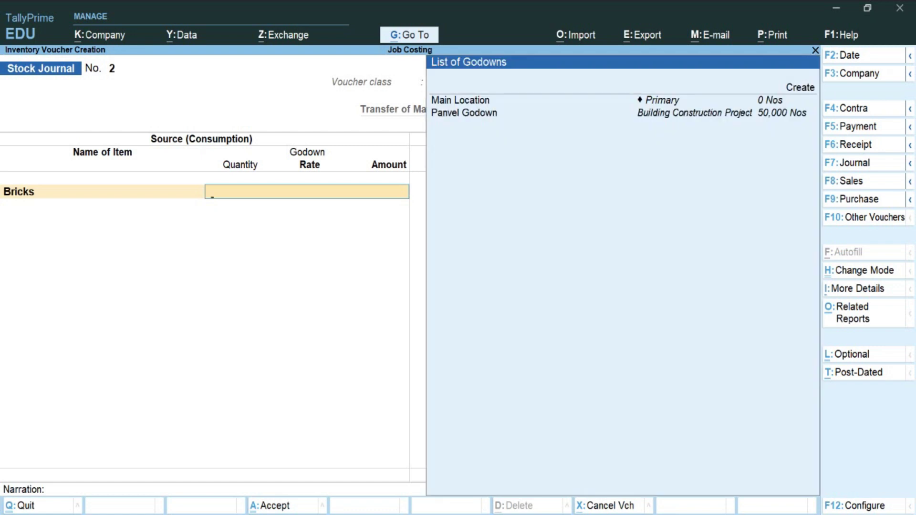
{"action": "key", "text": "Down"}
{"action": "key", "text": "Down"}
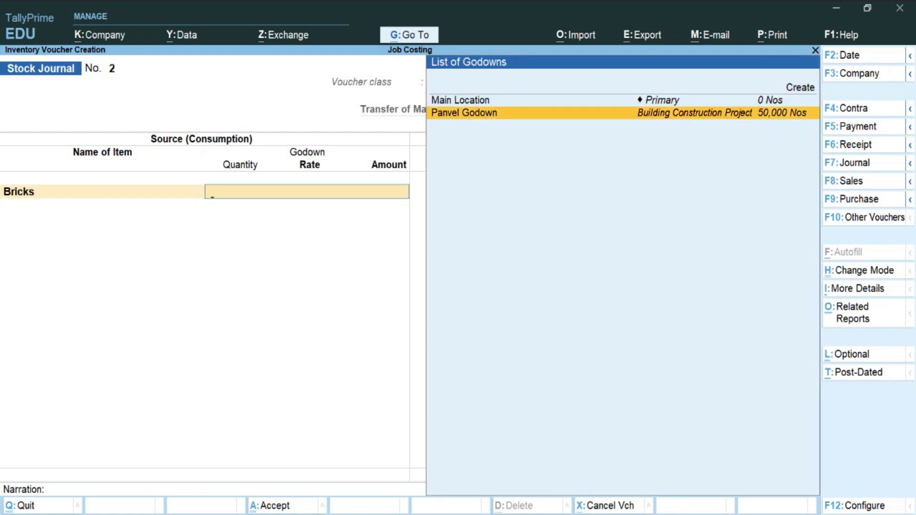
{"action": "key", "text": "Return"}
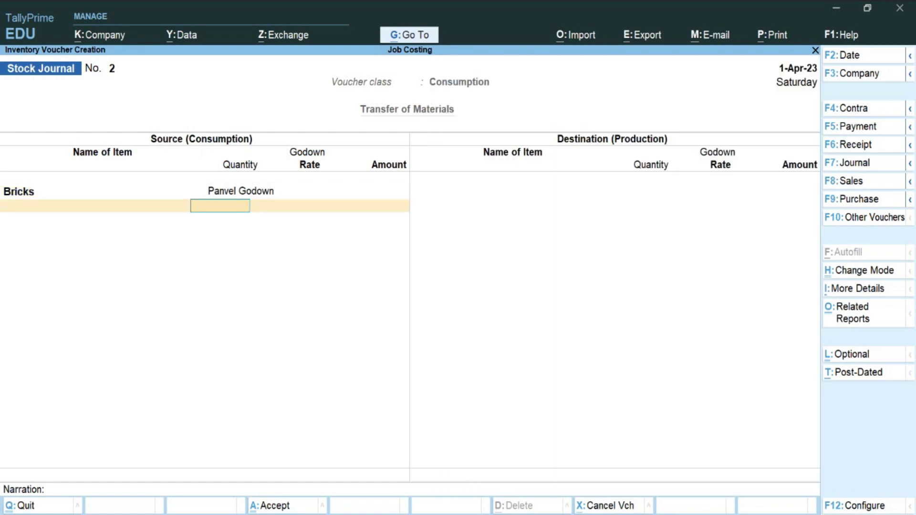
{"action": "type", "text": "50000"}
{"action": "key", "text": "Return"}
{"action": "key", "text": "Return"}
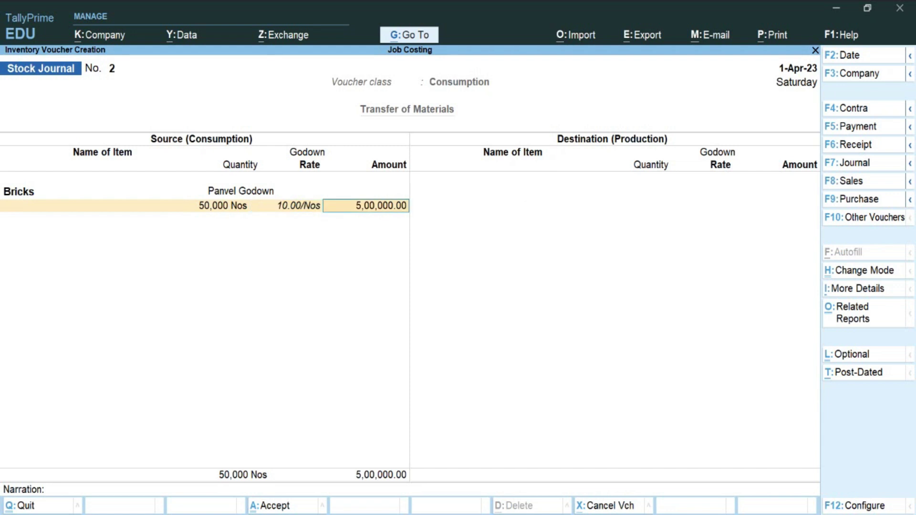
{"action": "key", "text": "Return"}
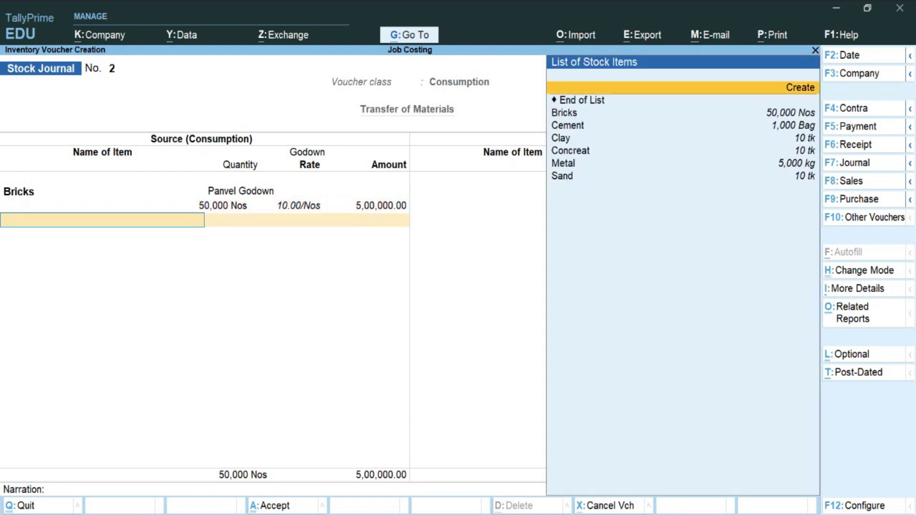
Record consumption of 1,000 bags of Cement from Panvel Godown, keeping the default rate and amount.
{"action": "key", "text": "Down"}
{"action": "key", "text": "Down"}
{"action": "key", "text": "Return"}
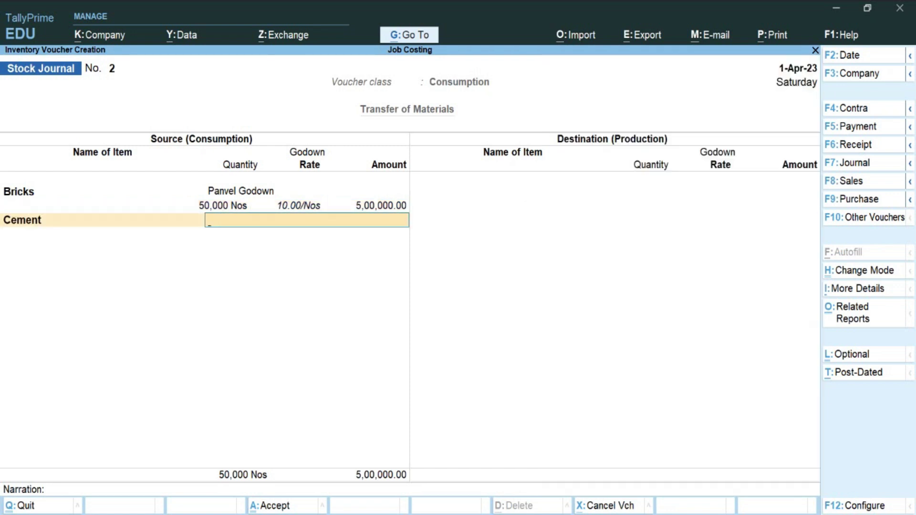
{"action": "type", "text": "Pan"}
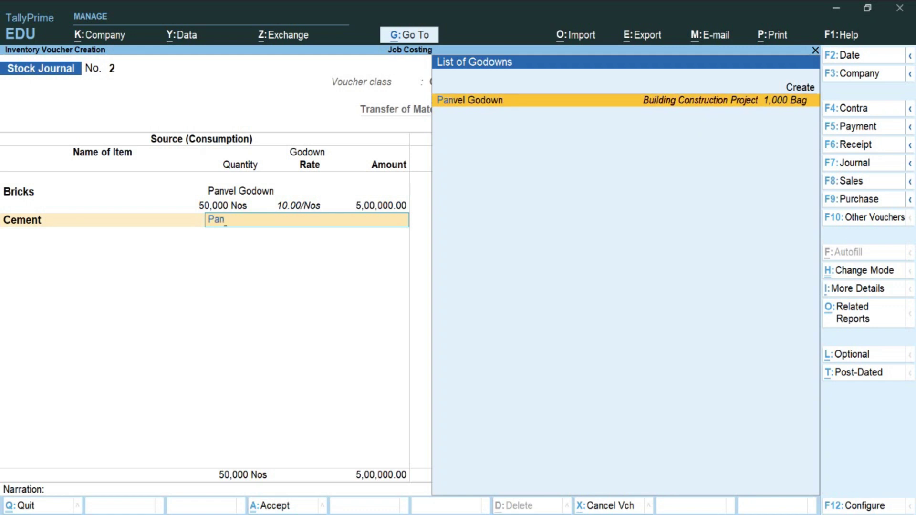
{"action": "key", "text": "Return"}
{"action": "type", "text": "1000"}
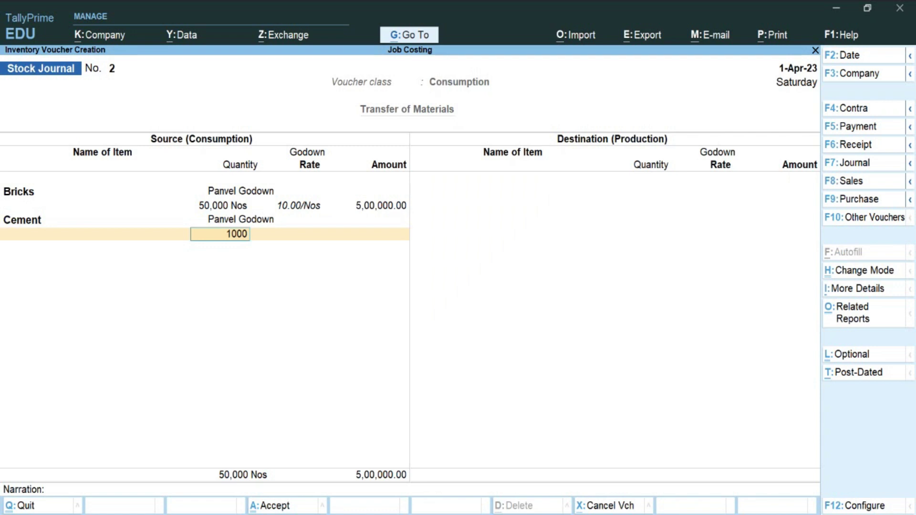
{"action": "key", "text": "Return"}
{"action": "key", "text": "Return"}
{"action": "key", "text": "Return"}
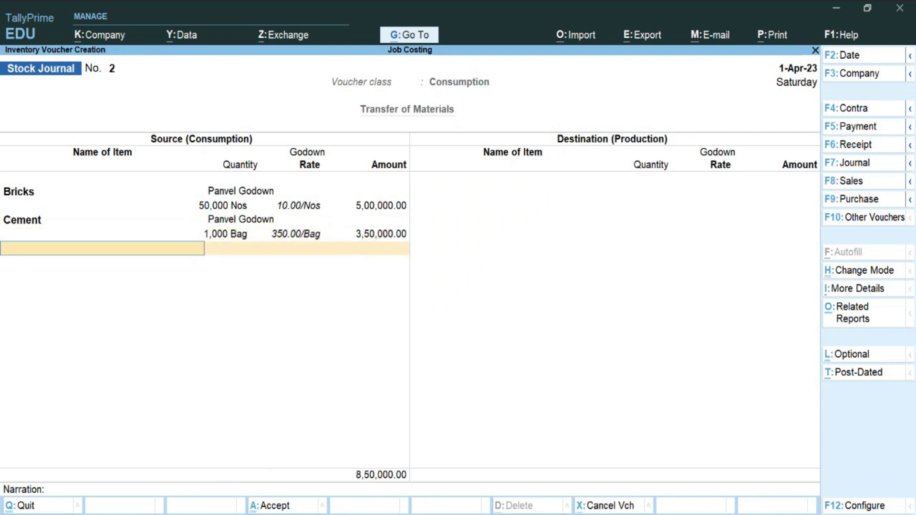
Record consumption of 10 tk of Clay from Panvel Godown, keeping the default rate and amount.
{"action": "key", "text": "Down"}
{"action": "key", "text": "Down"}
{"action": "key", "text": "Down"}
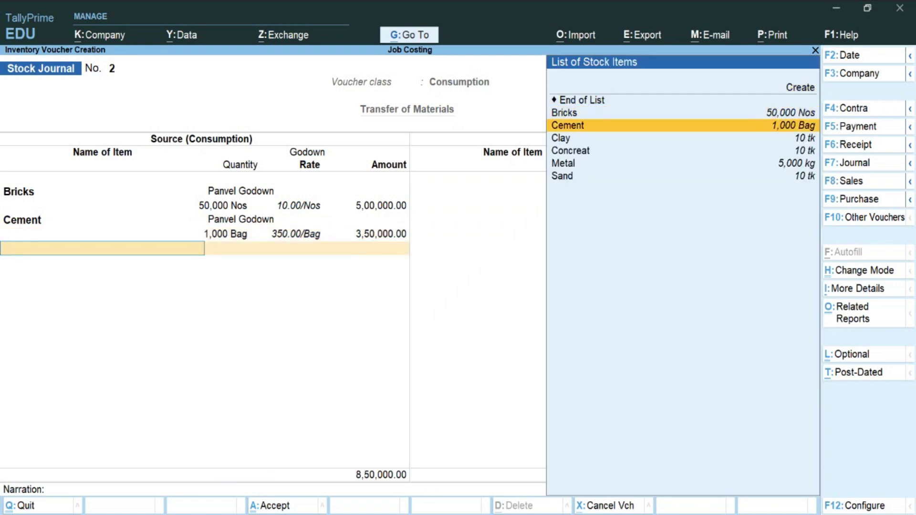
{"action": "key", "text": "Return"}
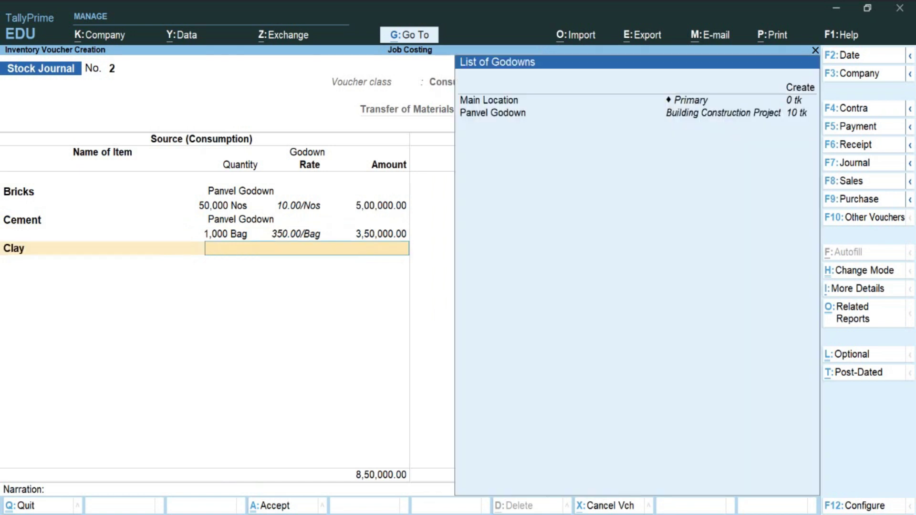
{"action": "key", "text": "Down"}
{"action": "key", "text": "Down"}
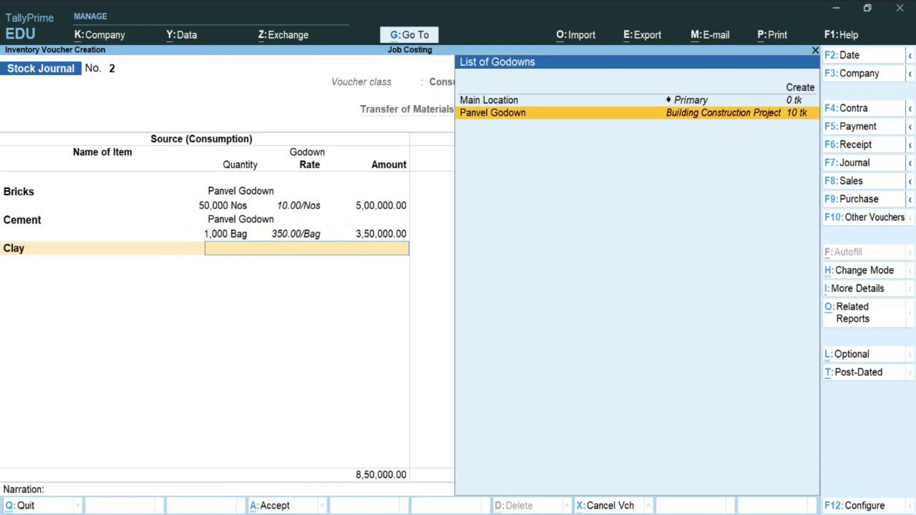
{"action": "key", "text": "Return"}
{"action": "type", "text": "10"}
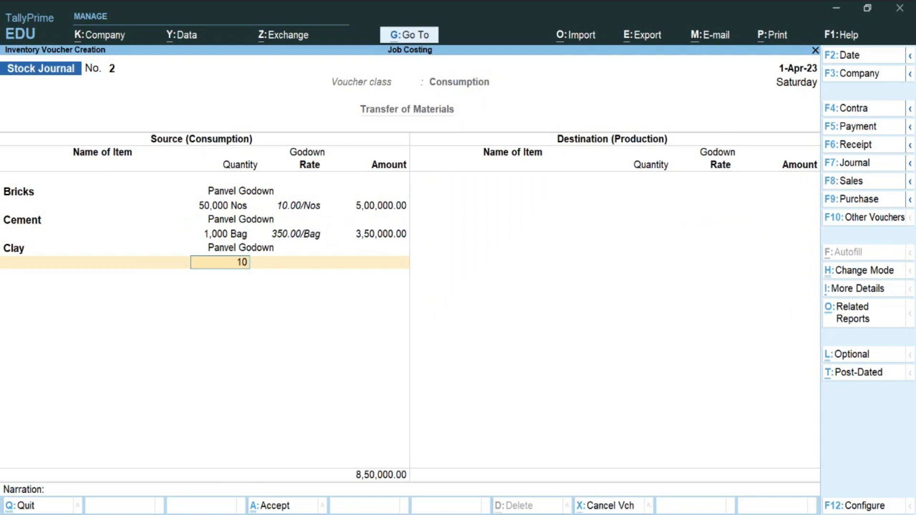
{"action": "key", "text": "Return"}
{"action": "key", "text": "Return"}
{"action": "key", "text": "Return"}
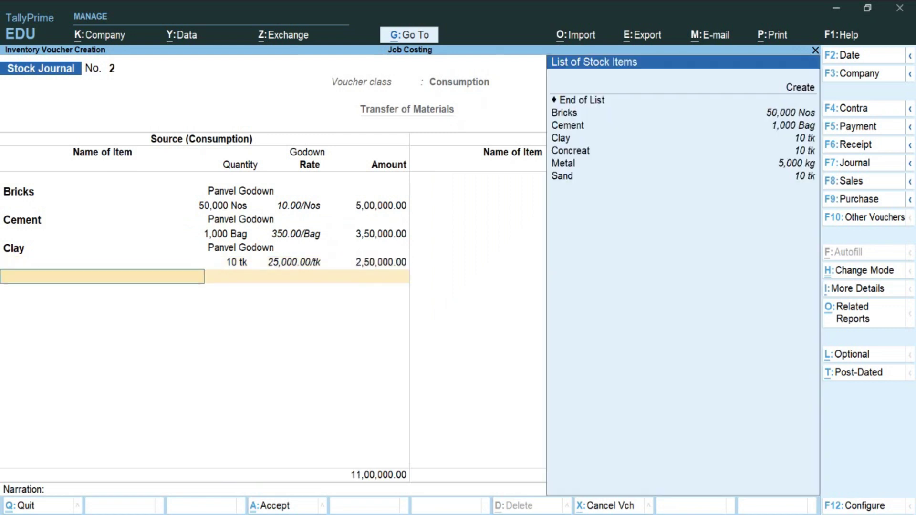
Record consumption of 10 tk of Concreat from Panvel Godown, keeping the default rate and amount.
{"action": "key", "text": "Down"}
{"action": "key", "text": "Down"}
{"action": "key", "text": "Down"}
{"action": "key", "text": "Down"}
{"action": "key", "text": "Down"}
{"action": "key", "text": "Return"}
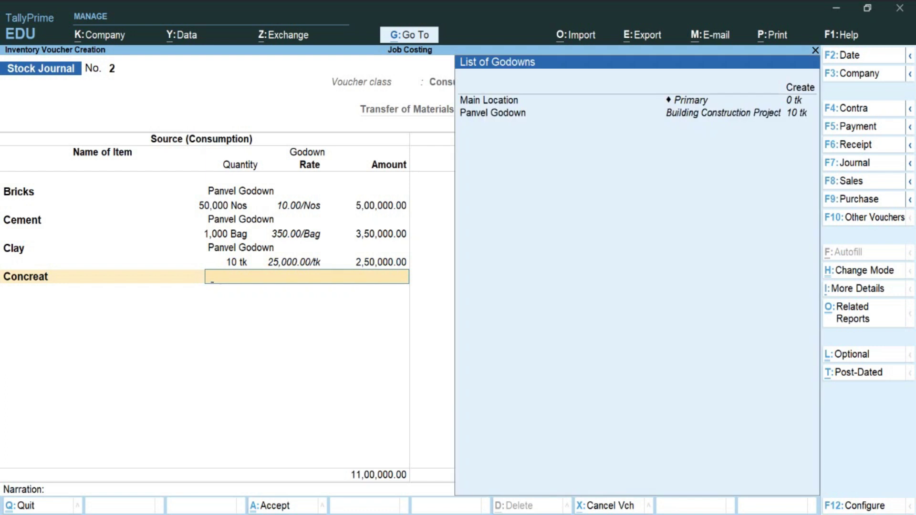
{"action": "key", "text": "Down"}
{"action": "key", "text": "Return"}
{"action": "type", "text": "1"}
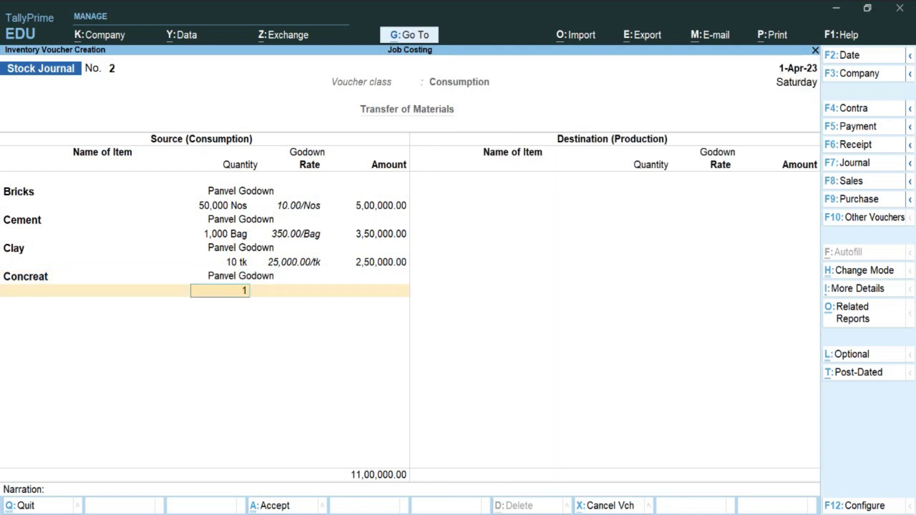
{"action": "type", "text": "0"}
{"action": "key", "text": "Return"}
{"action": "key", "text": "Return"}
{"action": "key", "text": "Return"}
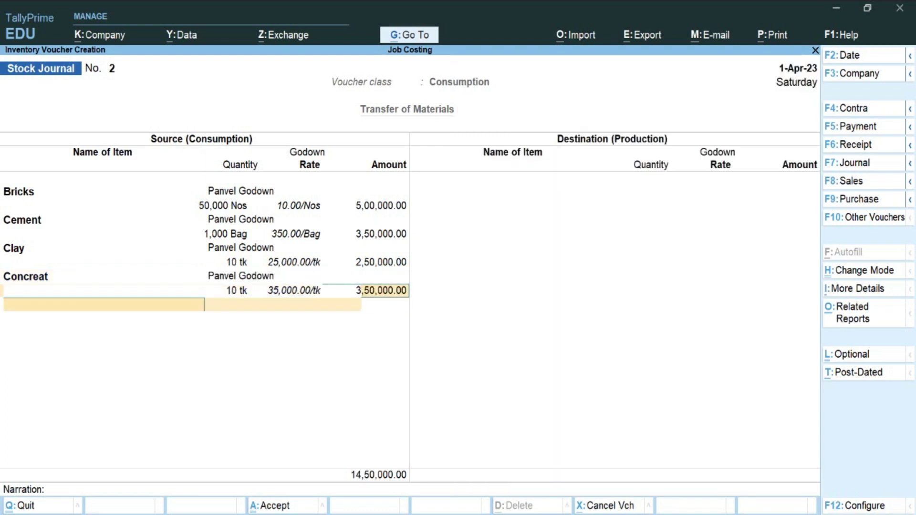
Record consumption of 5,000 kg of Metal from Panvel Godown, keeping the default rate and amount.
{"action": "key", "text": "Down"}
{"action": "key", "text": "Down"}
{"action": "key", "text": "Down"}
{"action": "key", "text": "Down"}
{"action": "key", "text": "Down"}
{"action": "key", "text": "Down"}
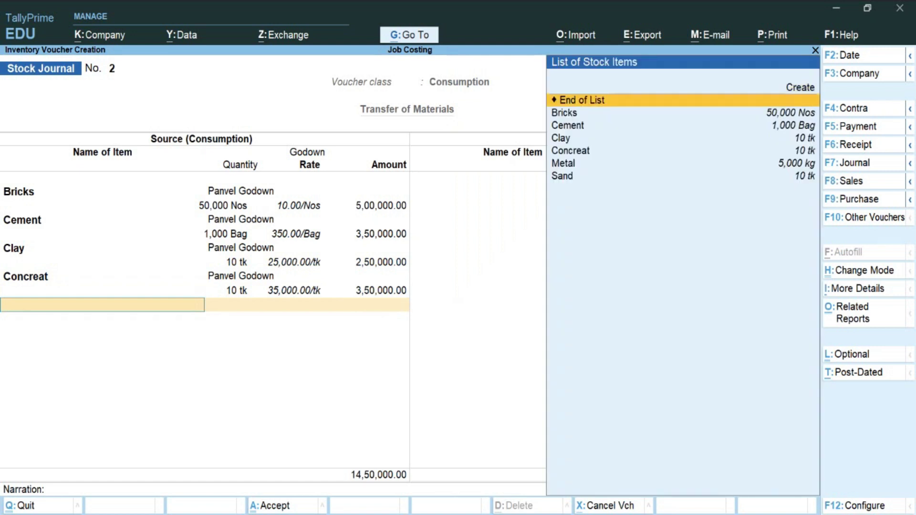
{"action": "key", "text": "Return"}
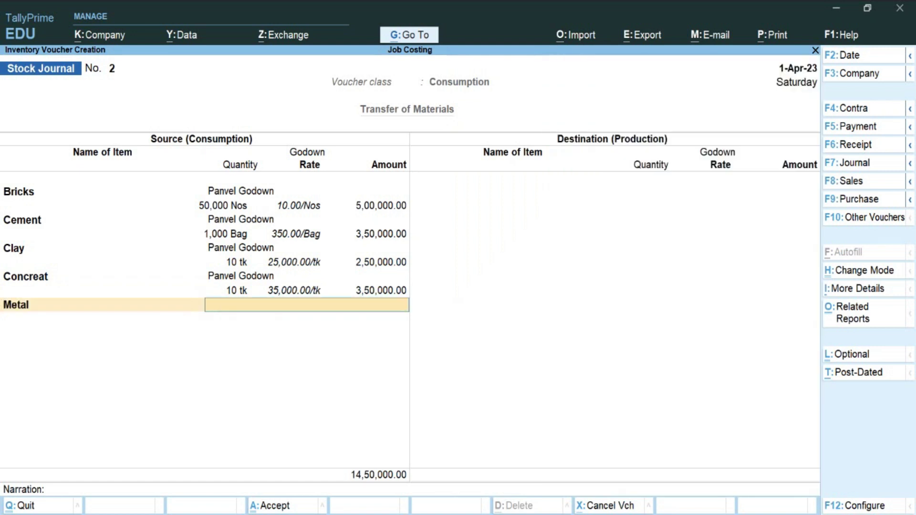
{"action": "key", "text": "Down"}
{"action": "key", "text": "Down"}
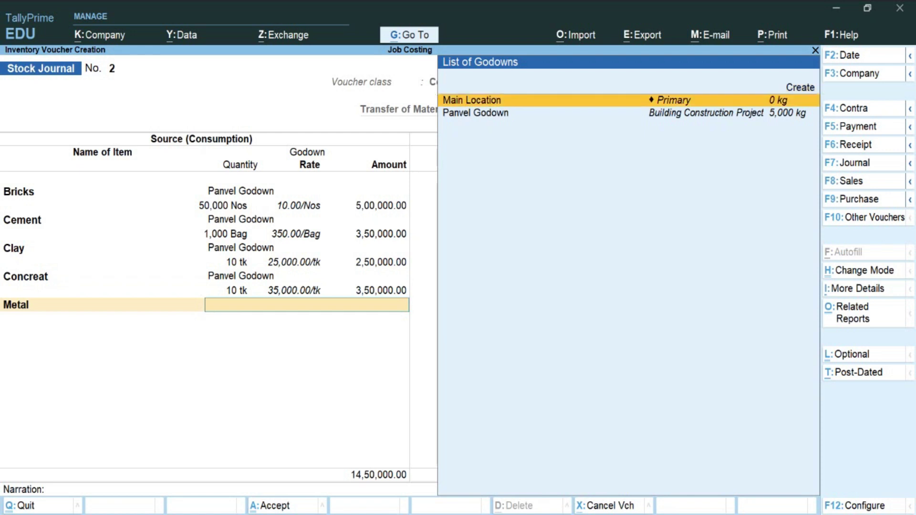
{"action": "key", "text": "Return"}
{"action": "type", "text": "5000"}
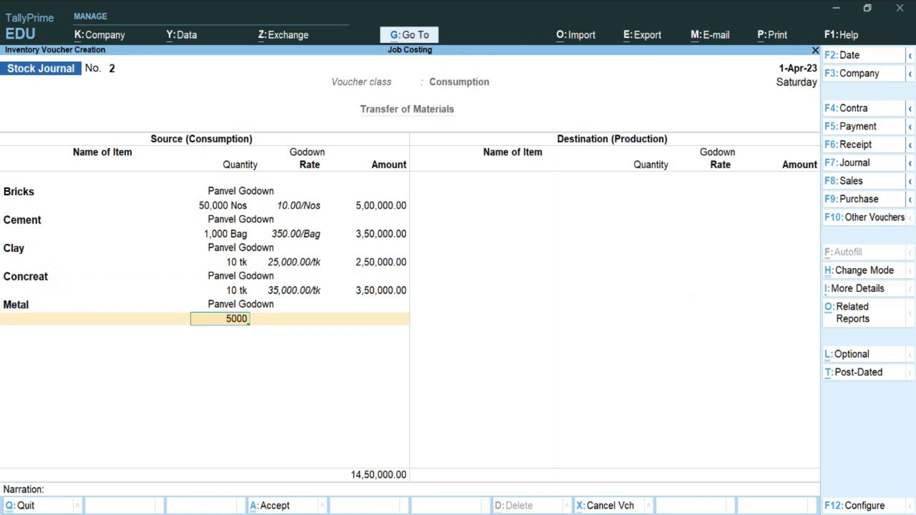
{"action": "key", "text": "Return"}
{"action": "key", "text": "Return"}
{"action": "key", "text": "Return"}
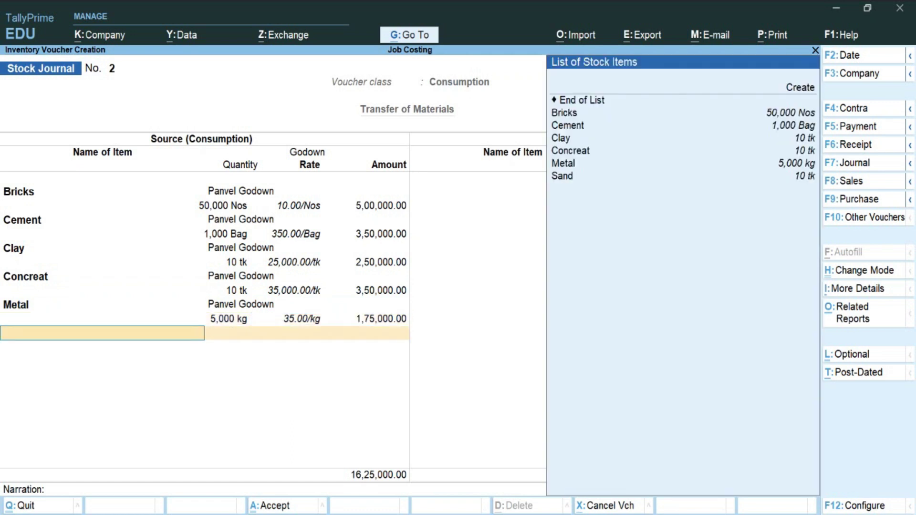
Record consumption of 10 tk of Sand from Panvel Godown at the default rate and end the source list.
{"action": "key", "text": "Down"}
{"action": "key", "text": "Down"}
{"action": "key", "text": "Down"}
{"action": "key", "text": "Down"}
{"action": "key", "text": "Down"}
{"action": "key", "text": "Down"}
{"action": "key", "text": "Down"}
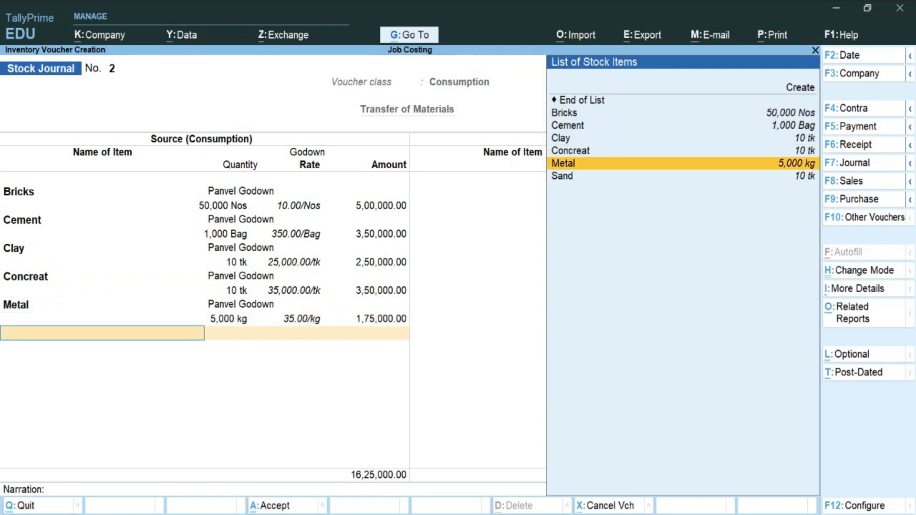
{"action": "key", "text": "Return"}
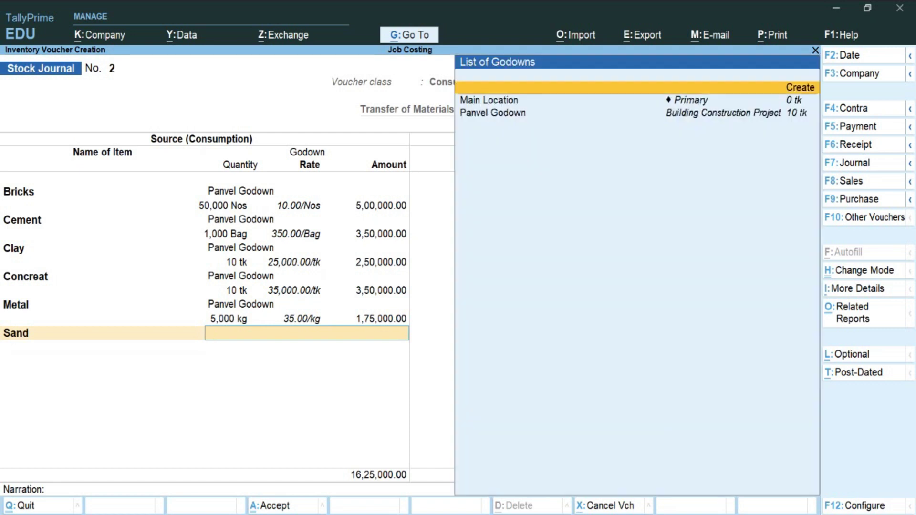
{"action": "key", "text": "Down"}
{"action": "key", "text": "Down"}
{"action": "key", "text": "Return"}
{"action": "type", "text": "10"}
{"action": "key", "text": "Return"}
{"action": "key", "text": "Return"}
{"action": "key", "text": "Return"}
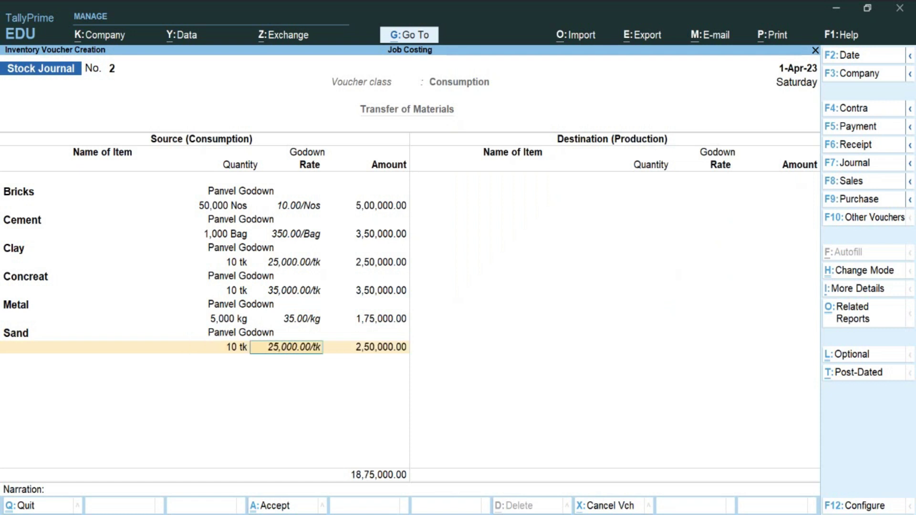
{"action": "key", "text": "Return"}
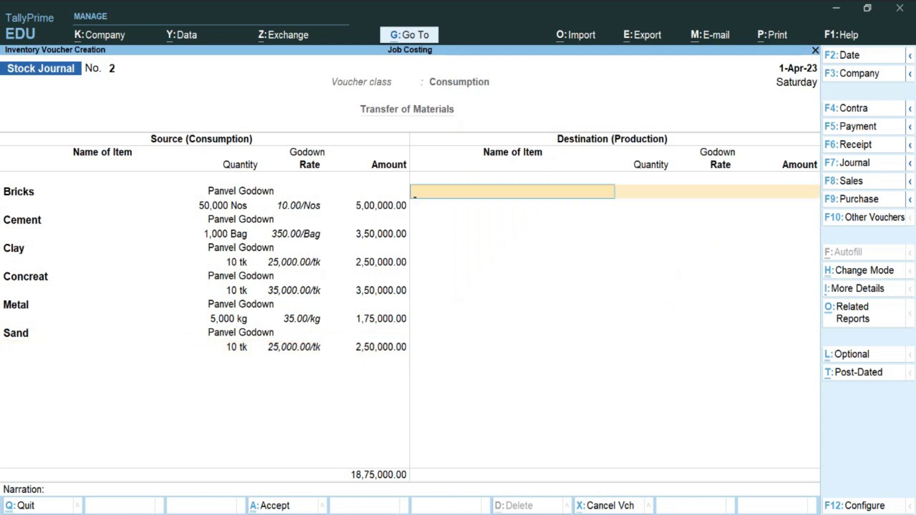
Save the Consumption stock journal with no destination items or narration and leave voucher entry.
{"action": "key", "text": "Return"}
{"action": "key", "text": "Return"}
{"action": "key", "text": "Return"}
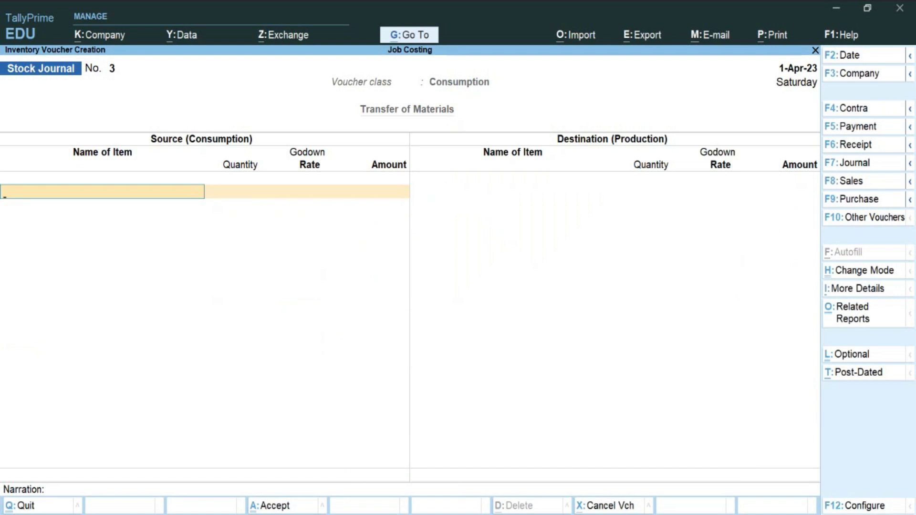
{"action": "key", "text": "Escape"}
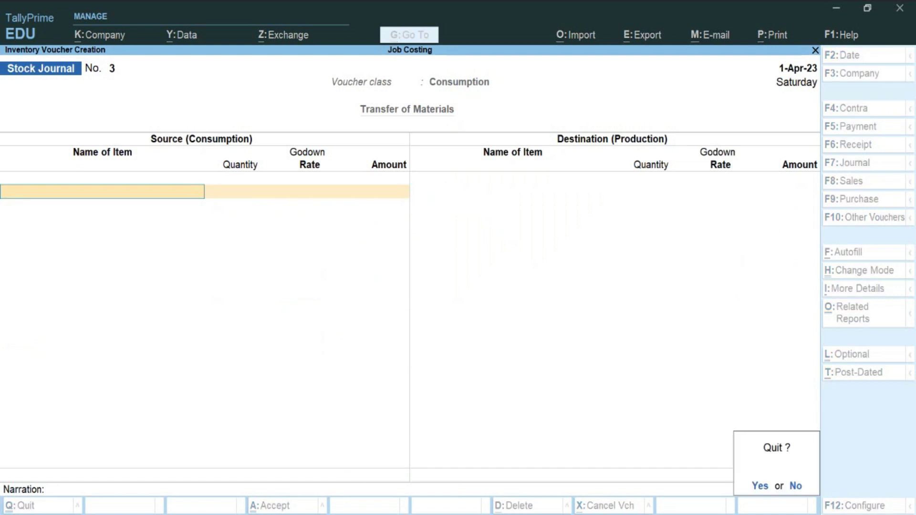
{"action": "key", "text": "Return"}
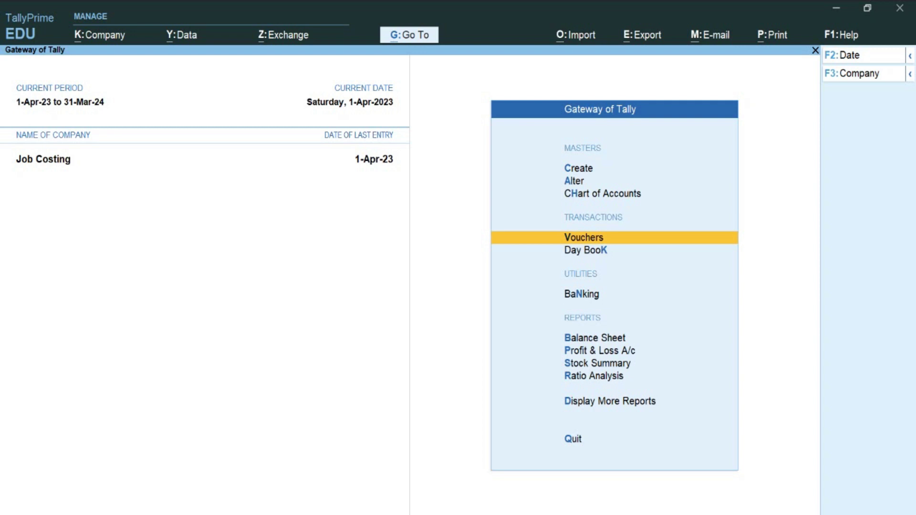
Start a Payment voucher for the Building Construction Project cost centre with Cash as the account.
{"action": "key", "text": "Return"}
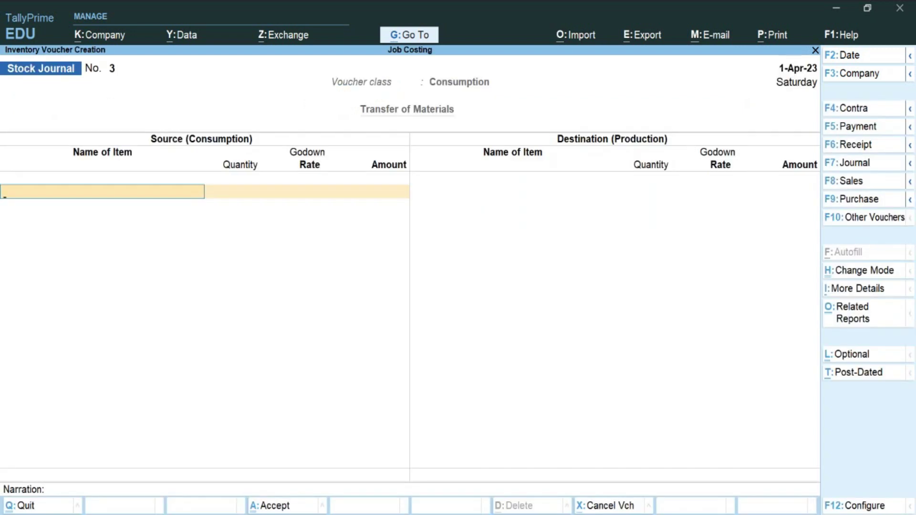
{"action": "key", "text": "F5"}
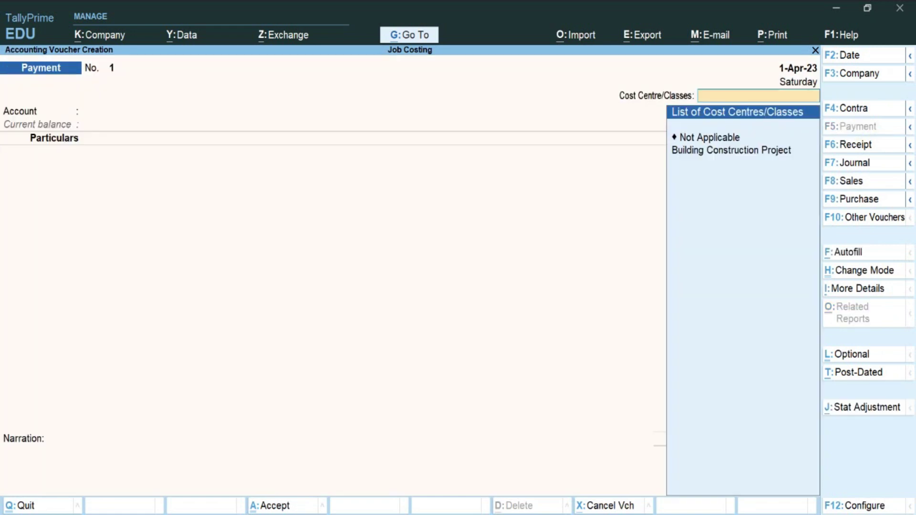
{"action": "key", "text": "Down"}
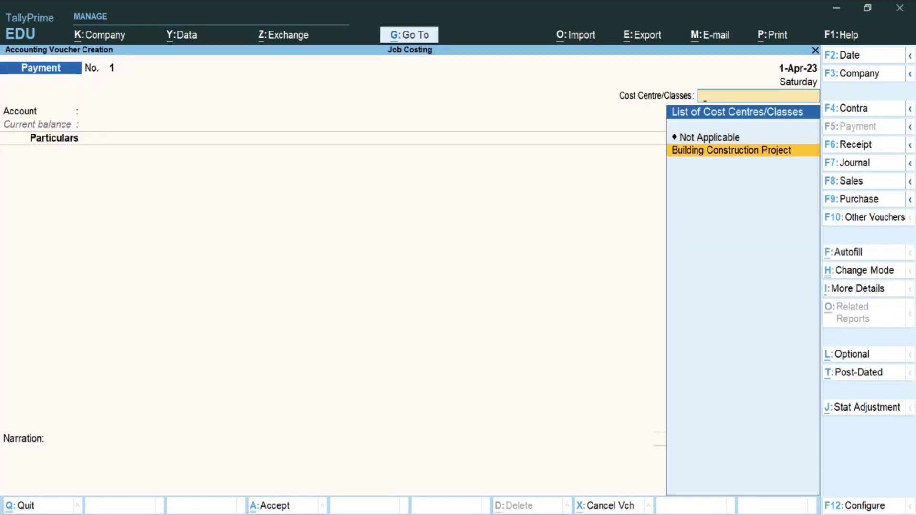
{"action": "key", "text": "Return"}
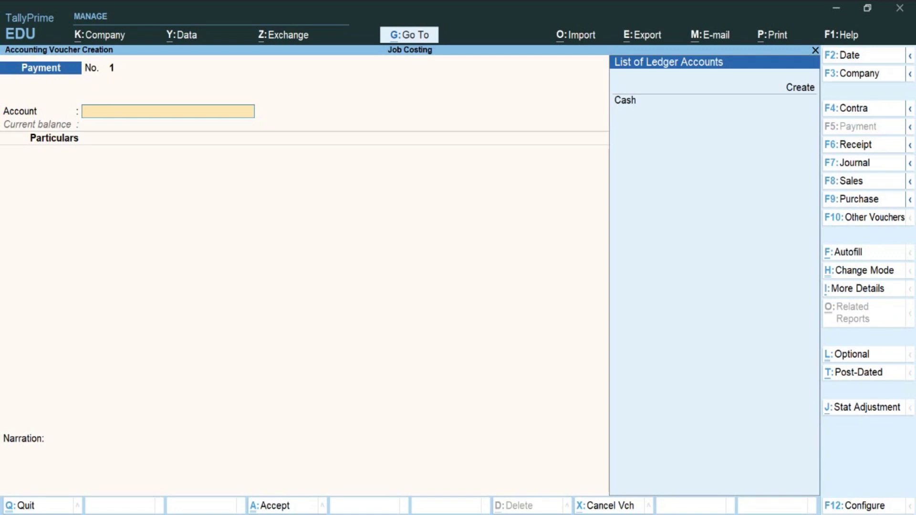
{"action": "key", "text": "Down"}
{"action": "key", "text": "Down"}
{"action": "key", "text": "Return"}
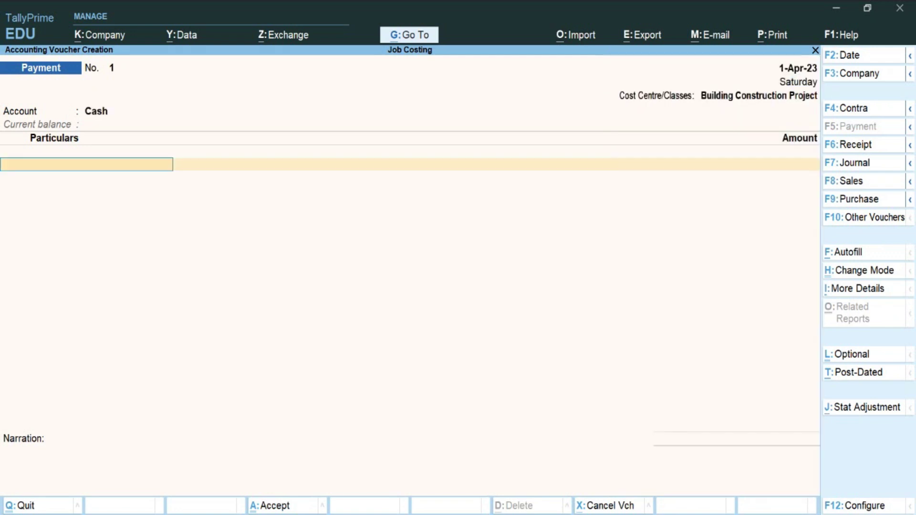
Enter Transportation Charges of 50,000 in the payment voucher.
{"action": "key", "text": "Down"}
{"action": "key", "text": "Down"}
{"action": "key", "text": "Down"}
{"action": "key", "text": "Down"}
{"action": "key", "text": "Down"}
{"action": "key", "text": "Down"}
{"action": "key", "text": "Down"}
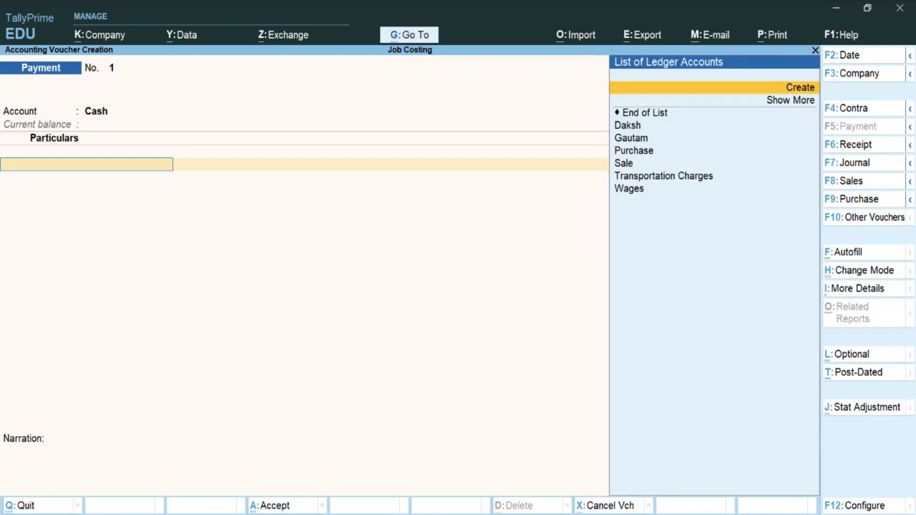
{"action": "key", "text": "Return"}
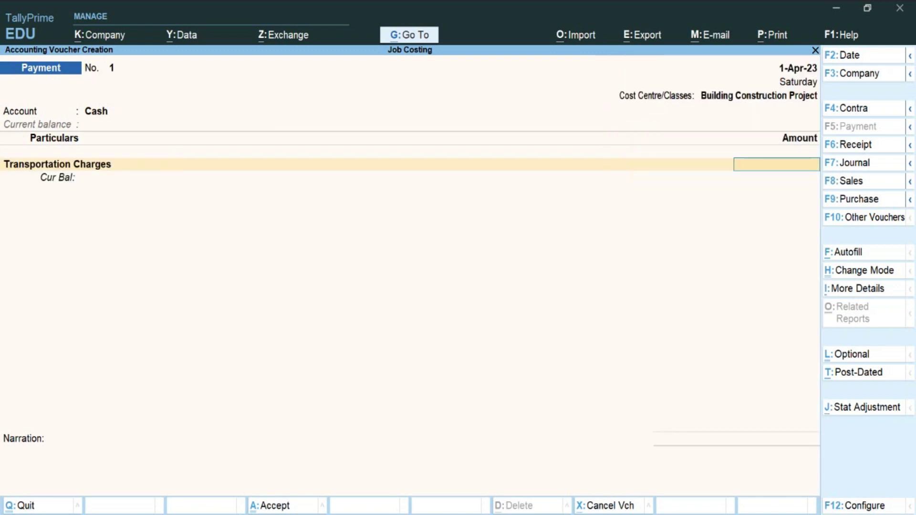
{"action": "type", "text": "50,000"}
{"action": "key", "text": "Return"}
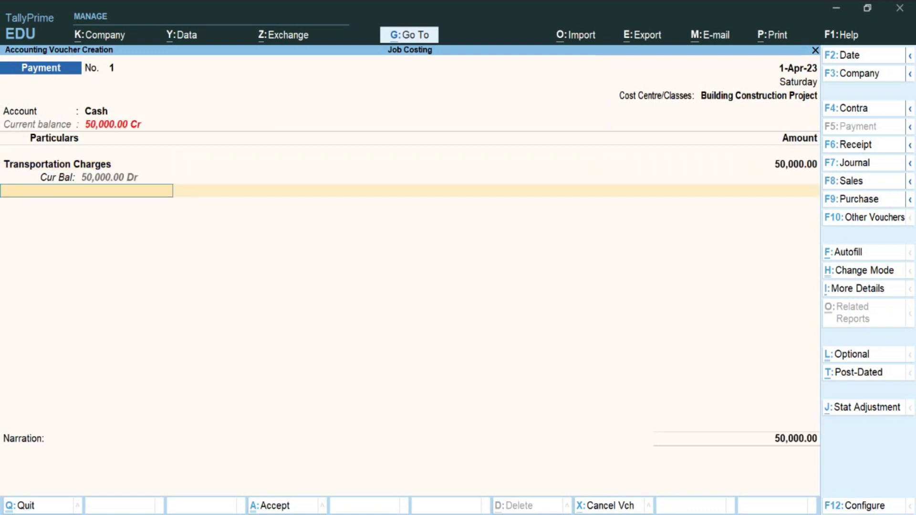
Add Wages of 1,00,000 to the payment and save the voucher without a narration.
{"action": "key", "text": "Down"}
{"action": "key", "text": "Down"}
{"action": "key", "text": "Down"}
{"action": "key", "text": "Down"}
{"action": "key", "text": "Down"}
{"action": "key", "text": "Down"}
{"action": "key", "text": "Down"}
{"action": "key", "text": "Down"}
{"action": "key", "text": "Down"}
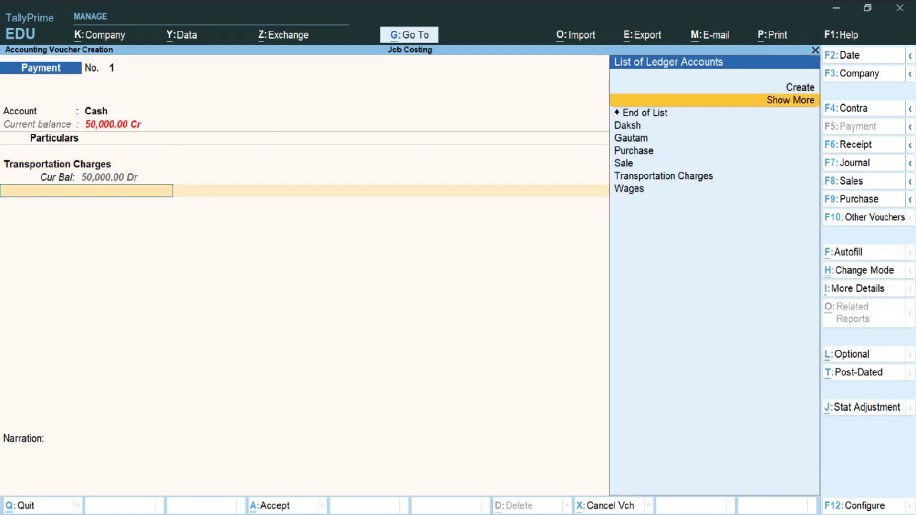
{"action": "key", "text": "Return"}
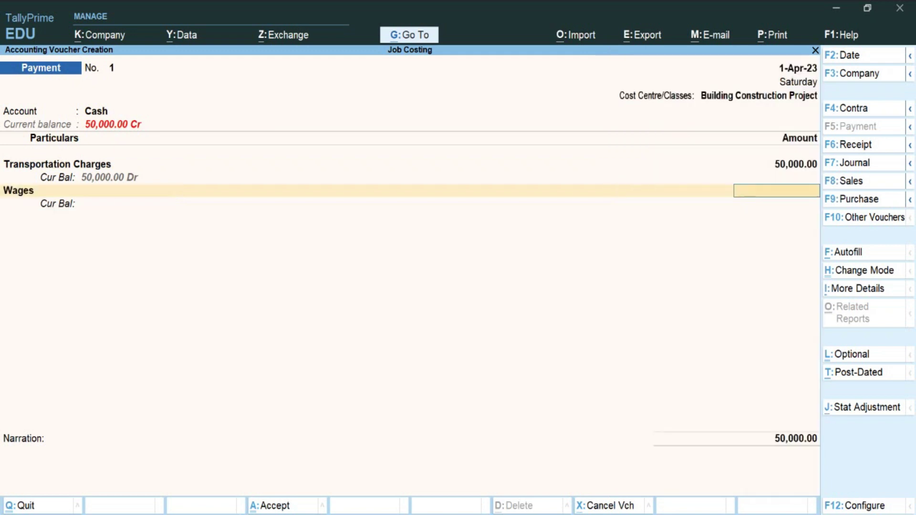
{"action": "type", "text": "100000"}
{"action": "key", "text": "Return"}
{"action": "key", "text": "Return"}
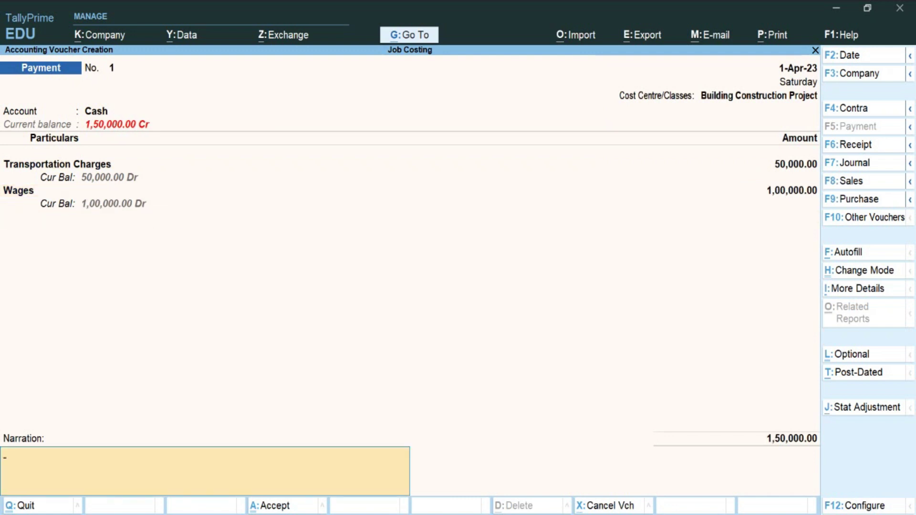
{"action": "key", "text": "Return"}
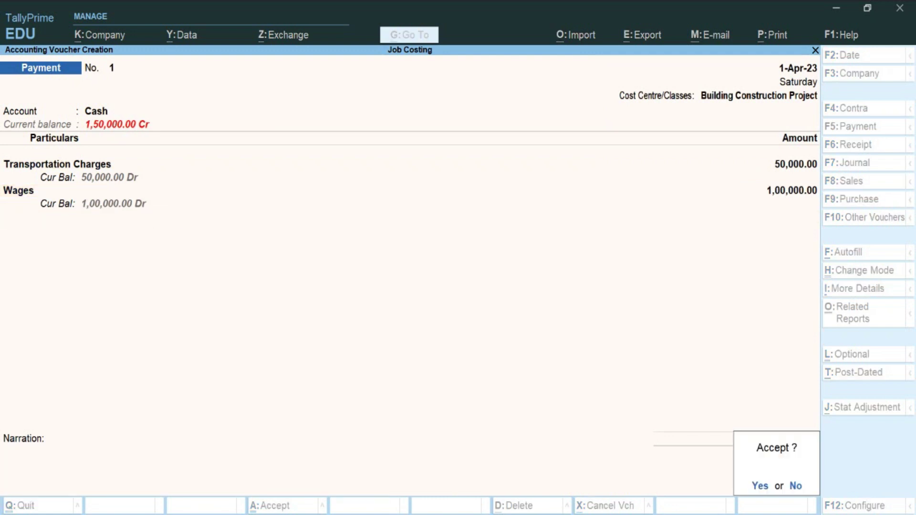
{"action": "key", "text": "Return"}
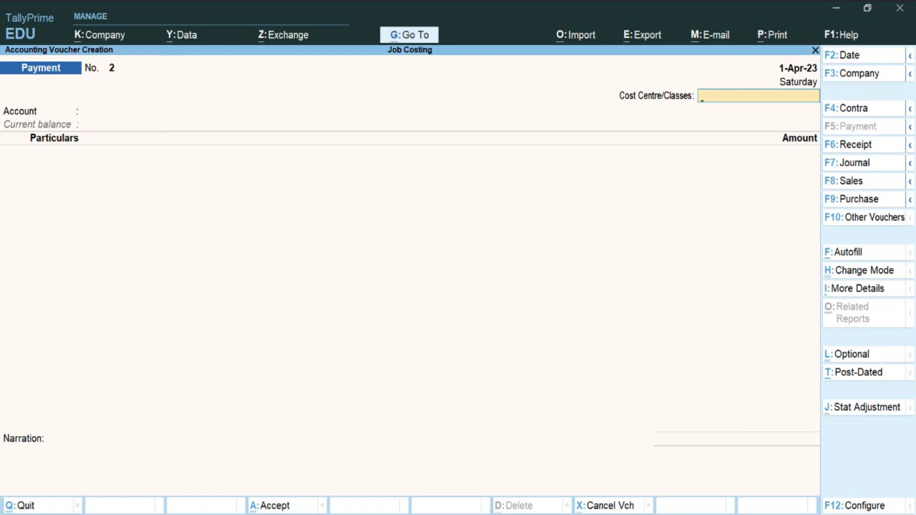
Leave voucher entry and go to the Statements of Inventory reports.
{"action": "key", "text": "Escape"}
{"action": "key", "text": "Down"}
{"action": "key", "text": "Down"}
{"action": "key", "text": "Down"}
{"action": "key", "text": "Down"}
{"action": "key", "text": "Down"}
{"action": "key", "text": "Down"}
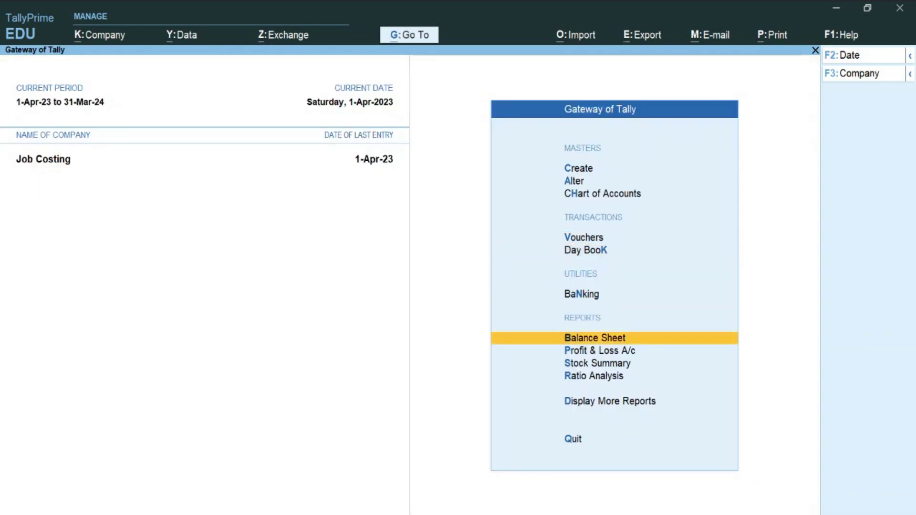
{"action": "key", "text": "Down"}
{"action": "key", "text": "Return"}
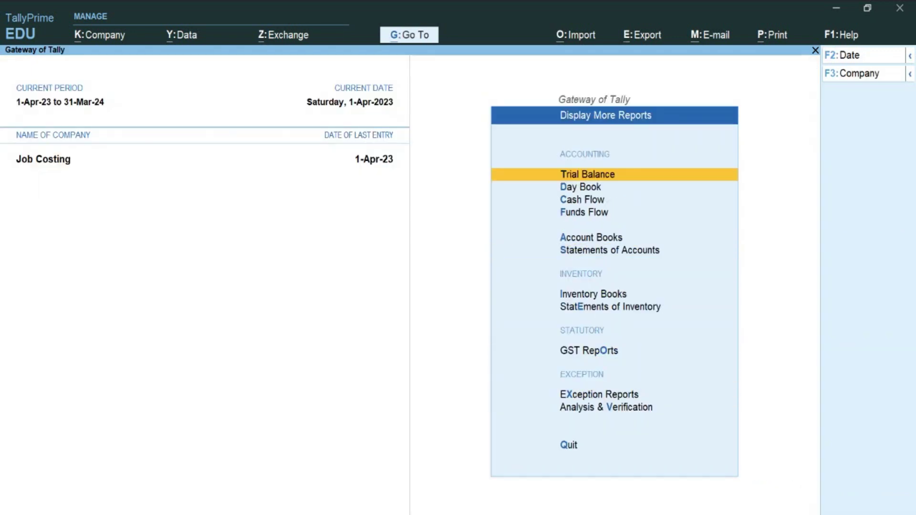
{"action": "key", "text": "Down"}
{"action": "key", "text": "Down"}
{"action": "key", "text": "Down"}
{"action": "key", "text": "Down"}
{"action": "key", "text": "Down"}
{"action": "key", "text": "Down"}
{"action": "key", "text": "Down"}
{"action": "key", "text": "Down"}
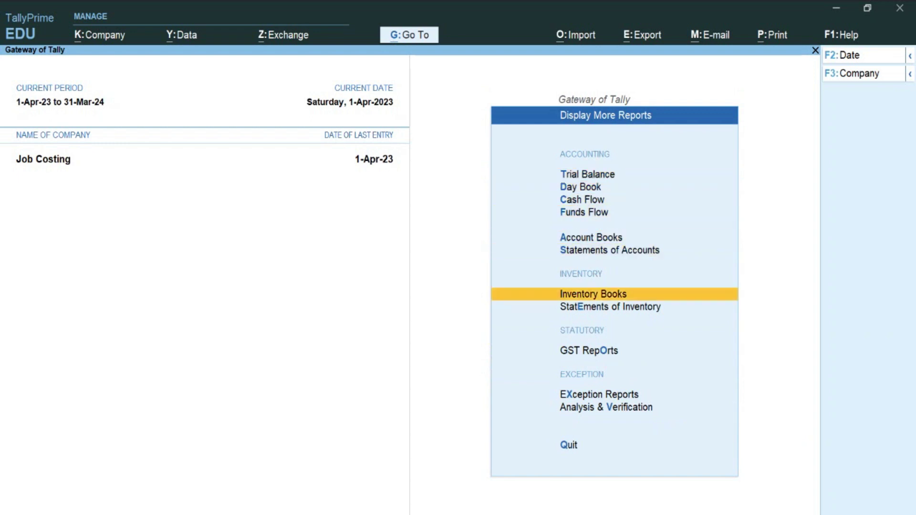
{"action": "key", "text": "Up"}
{"action": "key", "text": "Return"}
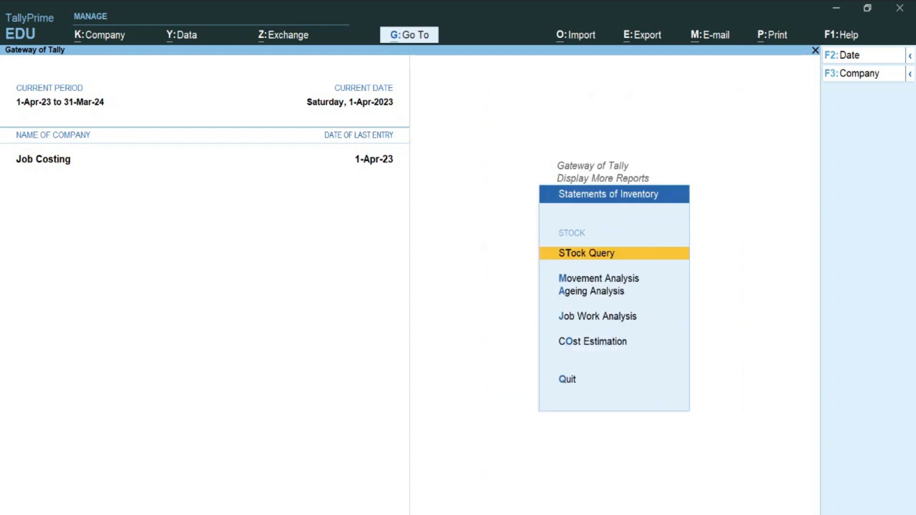
Examine the Job Work Analysis of the Building Construction Project for its consumption, direct expenses and net result, and close the report.
{"action": "key", "text": "Down"}
{"action": "key", "text": "Down"}
{"action": "key", "text": "Down"}
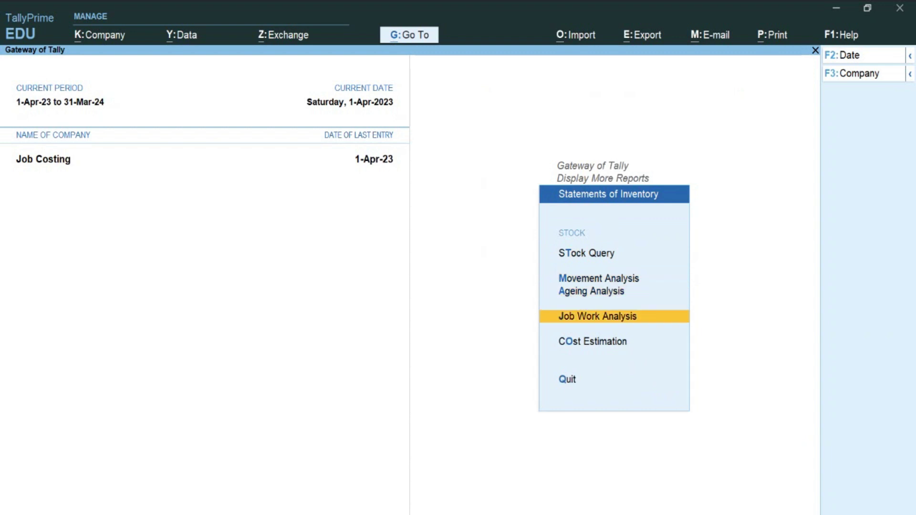
{"action": "key", "text": "Return"}
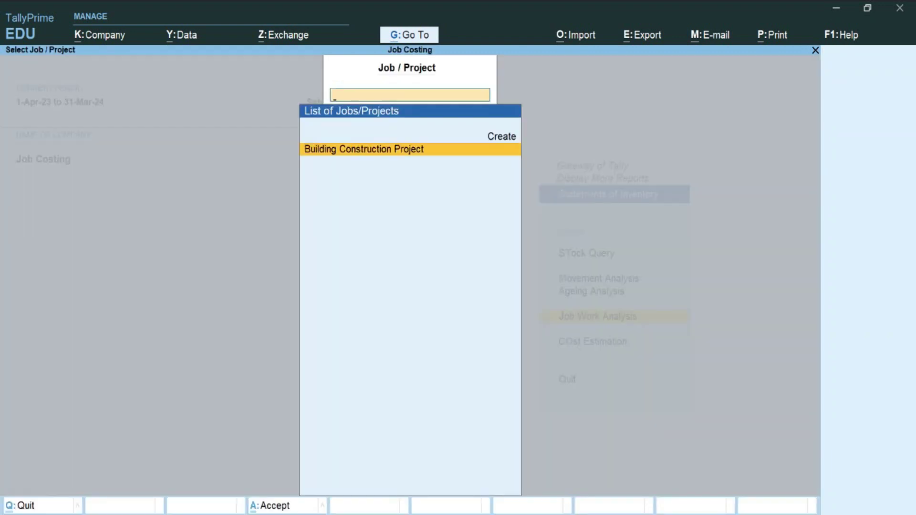
{"action": "key", "text": "Return"}
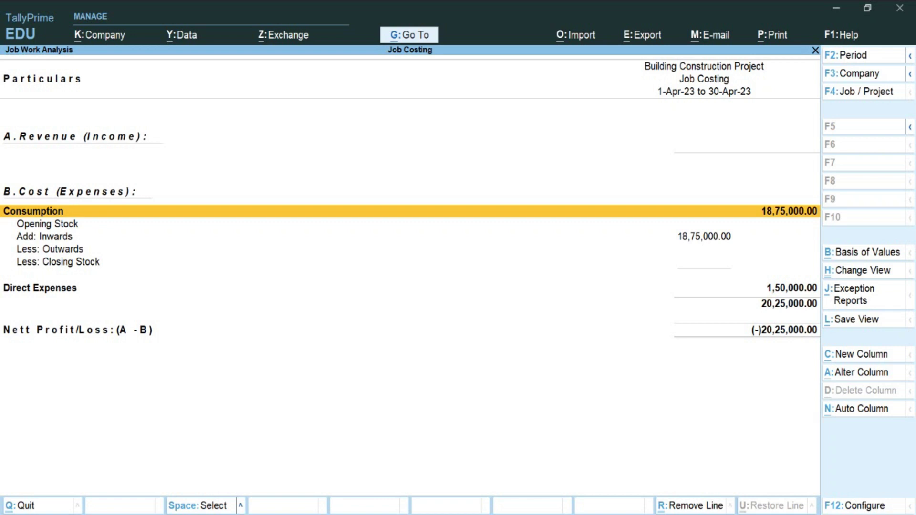
{"action": "key", "text": "F4"}
{"action": "key", "text": "Escape"}
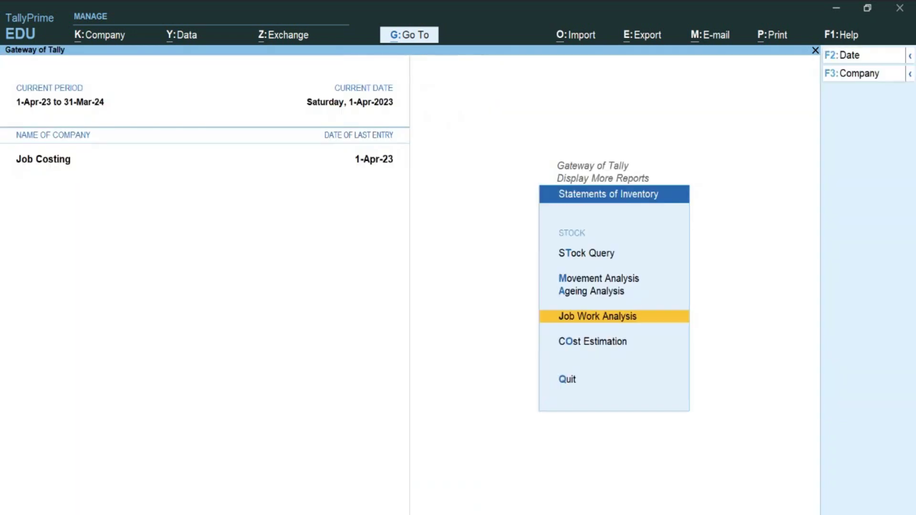
{"action": "key", "text": "Escape"}
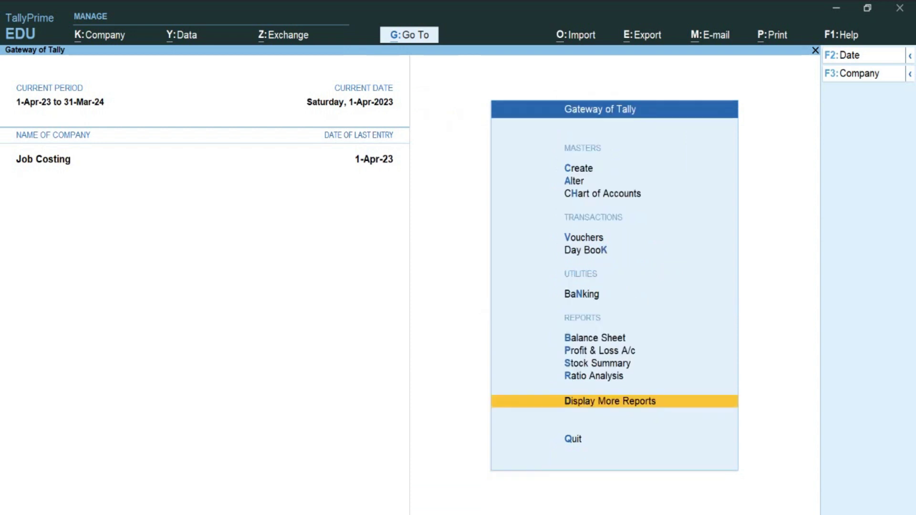
Start a Sales voucher and switch its entry mode to As Voucher.
{"action": "key", "text": "Up"}
{"action": "key", "text": "Up"}
{"action": "key", "text": "Up"}
{"action": "key", "text": "Up"}
{"action": "key", "text": "Up"}
{"action": "key", "text": "Up"}
{"action": "key", "text": "Up"}
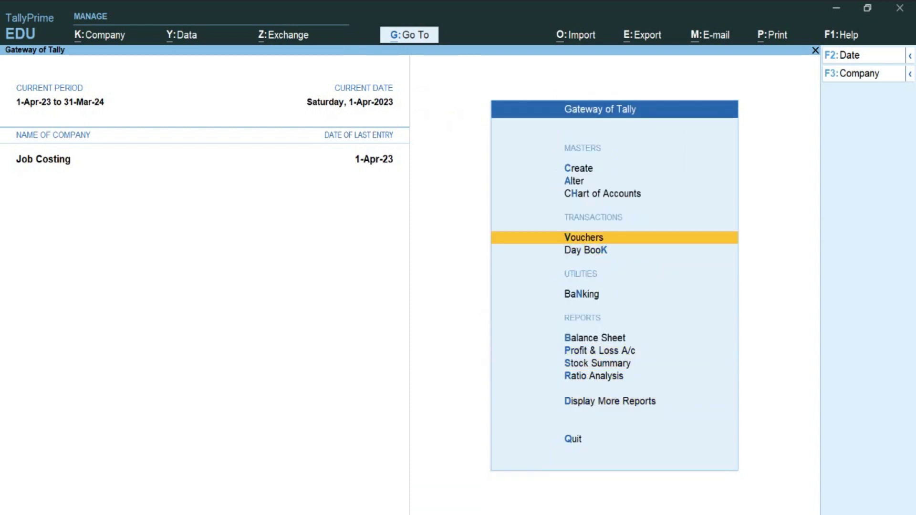
{"action": "key", "text": "Return"}
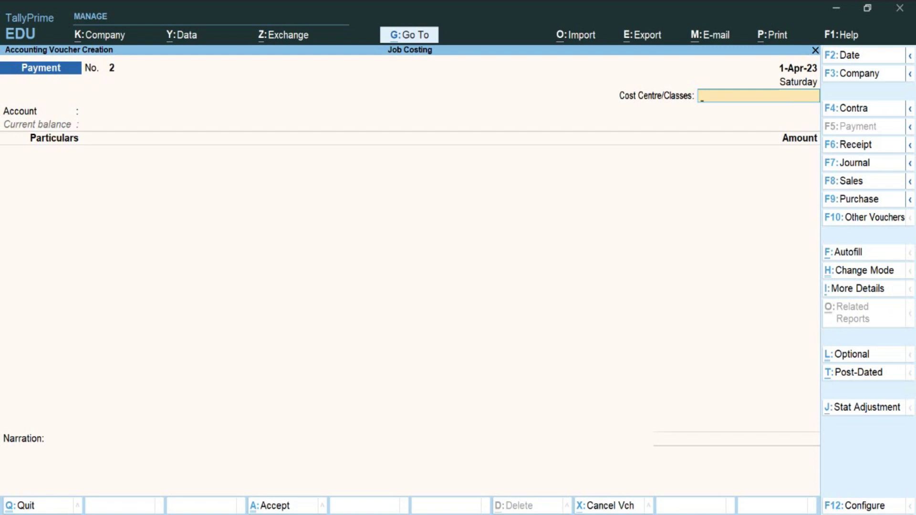
{"action": "key", "text": "F8"}
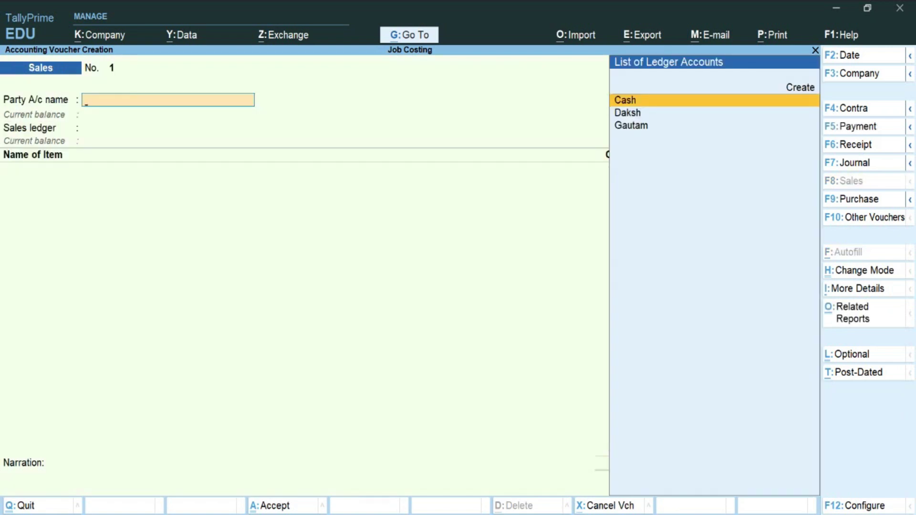
{"action": "key", "text": "ctrl+h"}
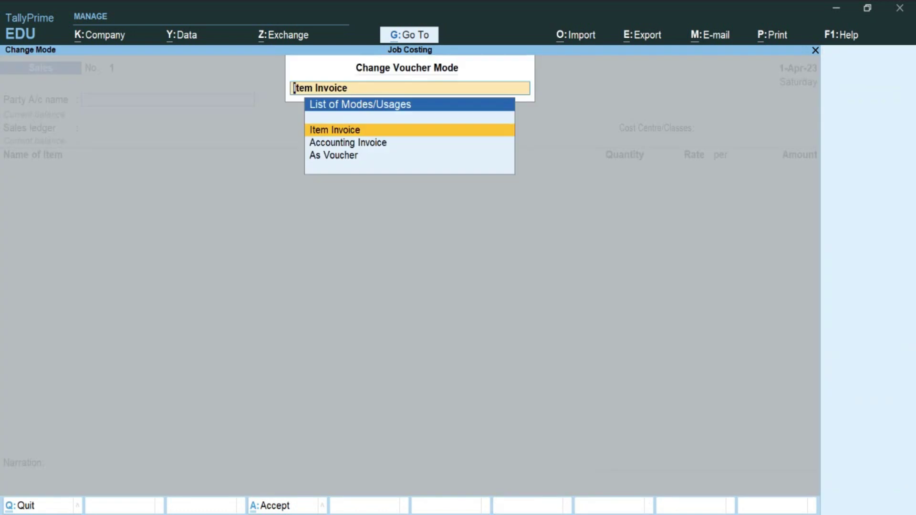
{"action": "key", "text": "Down"}
{"action": "key", "text": "Down"}
{"action": "key", "text": "Return"}
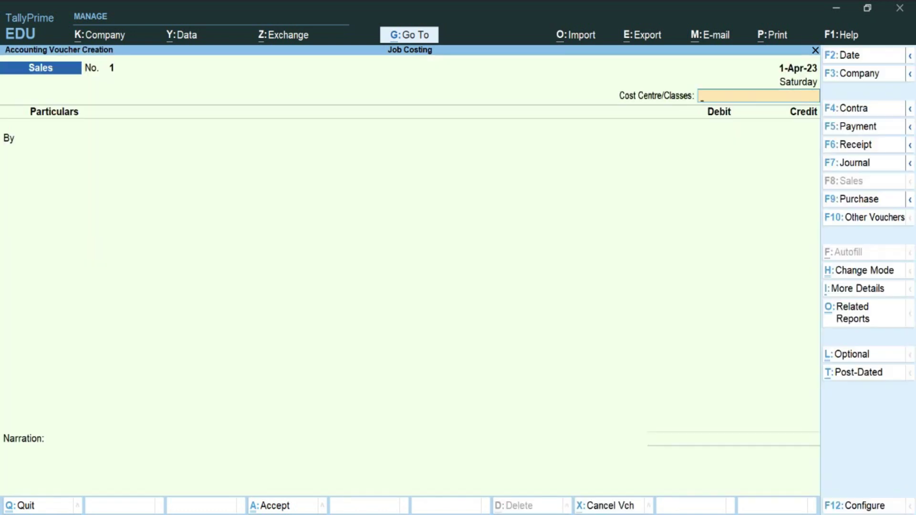
Assign the sale to the Building Construction Project cost centre and choose the customer's ledger as the debit party.
{"action": "key", "text": "Down"}
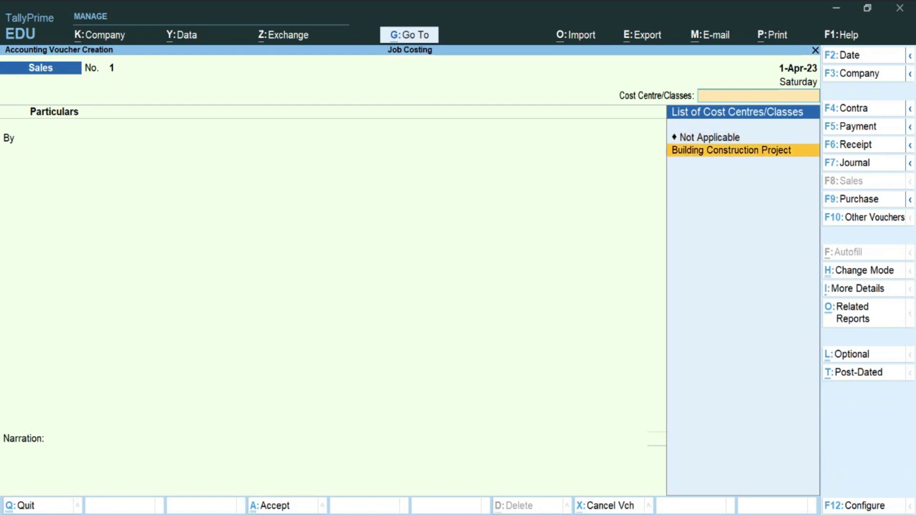
{"action": "key", "text": "Return"}
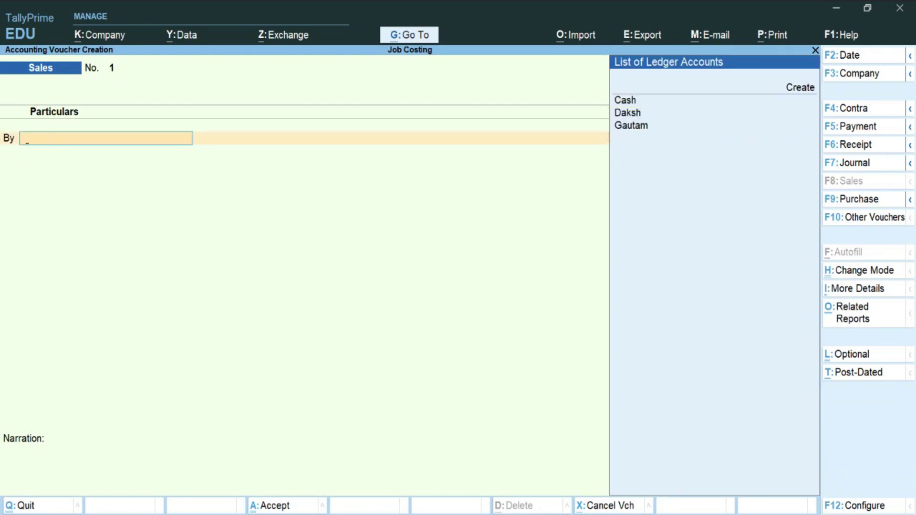
{"action": "key", "text": "Down"}
{"action": "key", "text": "Down"}
{"action": "key", "text": "Down"}
{"action": "key", "text": "Down"}
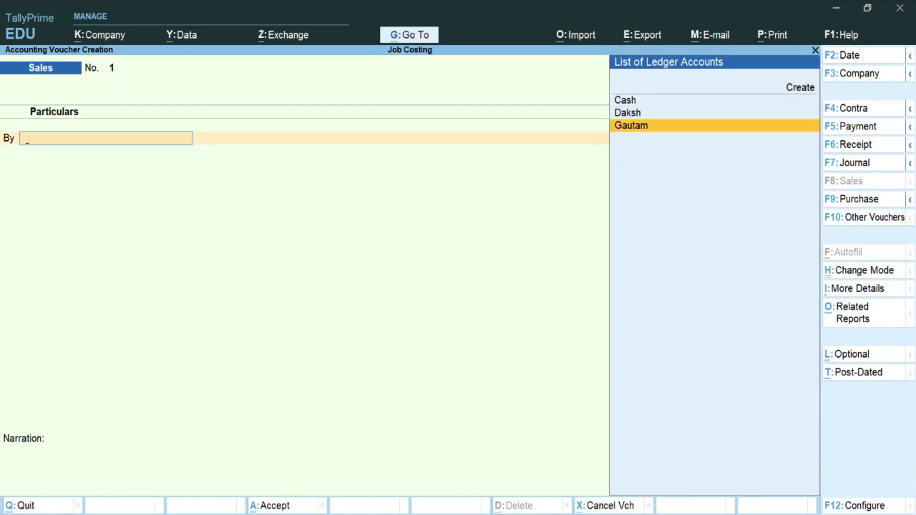
{"action": "key", "text": "Return"}
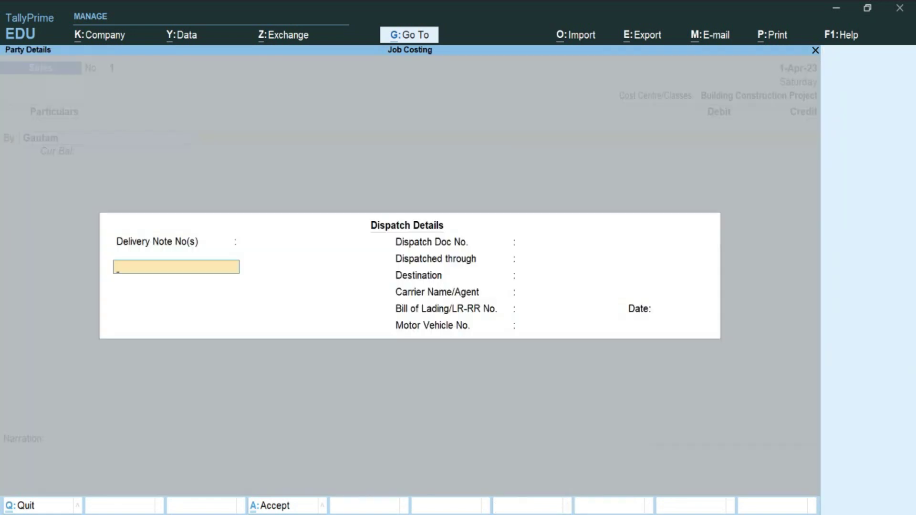
Leave all dispatch details blank and accept the default party details for the sale.
{"action": "key", "text": "Return"}
{"action": "key", "text": "Return"}
{"action": "key", "text": "Return"}
{"action": "key", "text": "Return"}
{"action": "key", "text": "Return"}
{"action": "key", "text": "Return"}
{"action": "key", "text": "Return"}
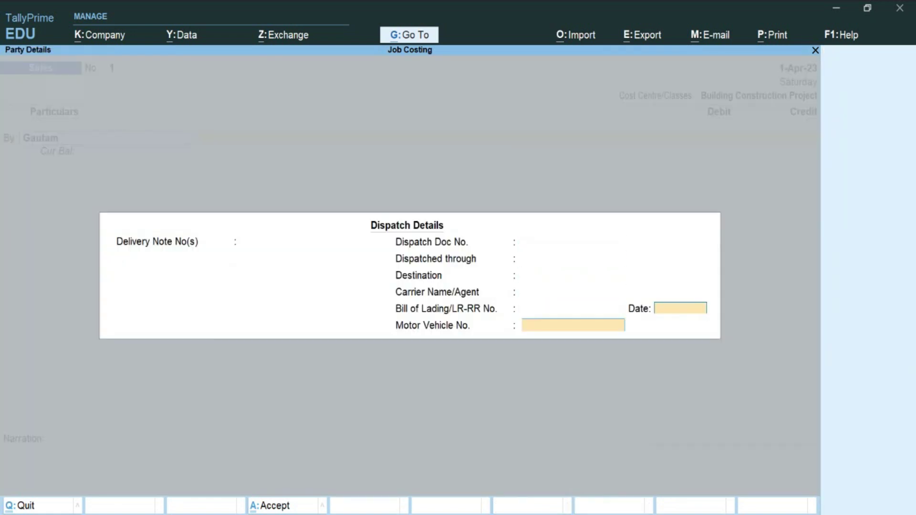
{"action": "key", "text": "Return"}
{"action": "key", "text": "Return"}
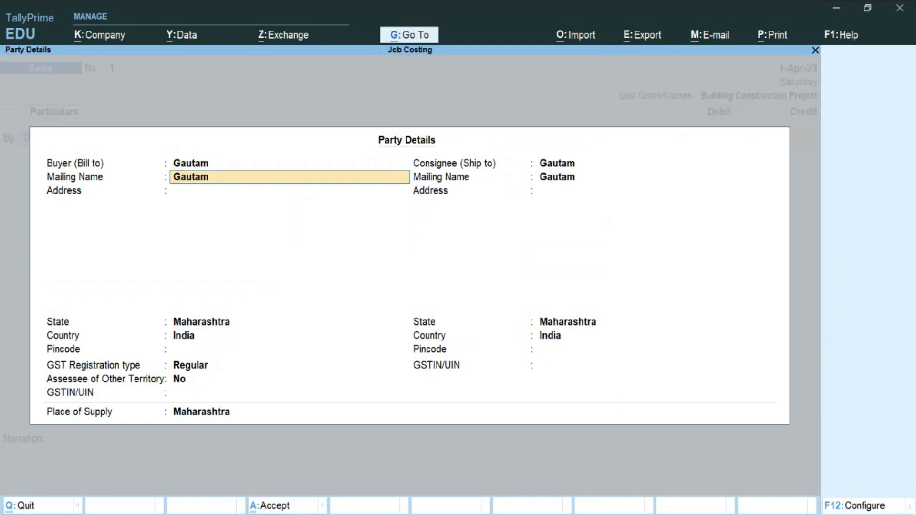
{"action": "key", "text": "ctrl+a"}
Debit the customer with 2500000 and allocate the full amount bill-wise as New Ref 1.
{"action": "type", "text": "2500000"}
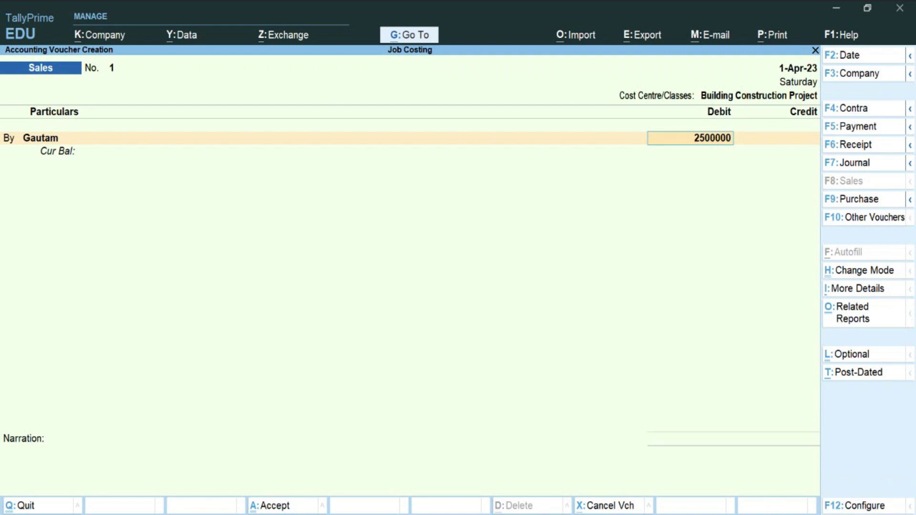
{"action": "key", "text": "Return"}
{"action": "key", "text": "Return"}
{"action": "key", "text": "Return"}
{"action": "key", "text": "Return"}
{"action": "key", "text": "Return"}
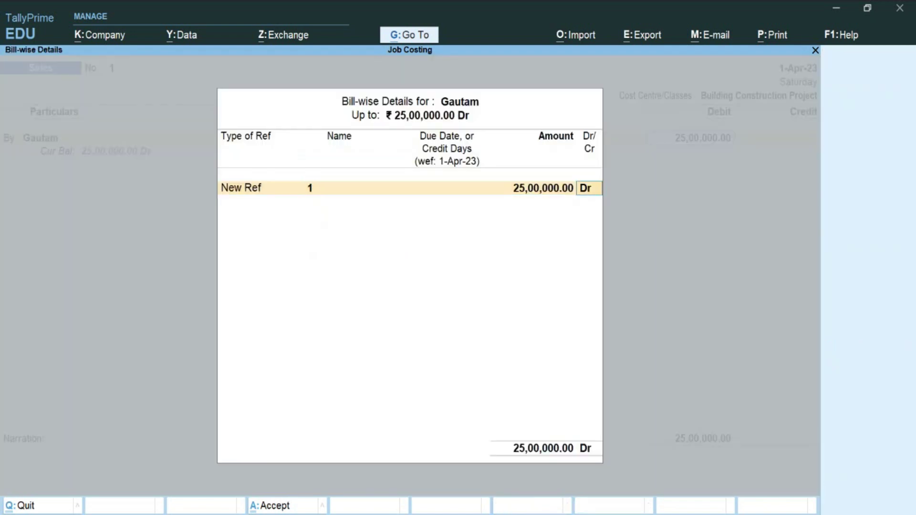
{"action": "key", "text": "Return"}
Credit the Sale ledger with 25,00,000.00, leave inventory allocations and narration empty, and save the sales voucher.
{"action": "key", "text": "Return"}
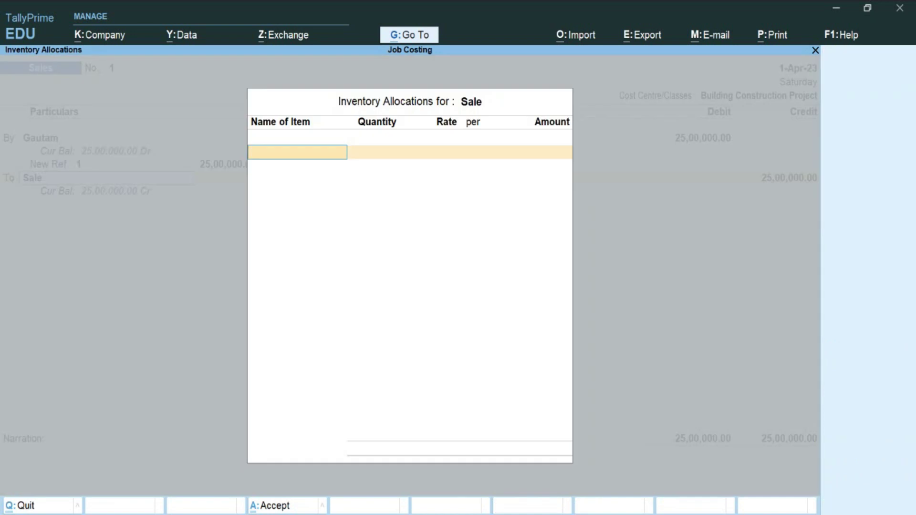
{"action": "key", "text": "Escape"}
{"action": "key", "text": "Return"}
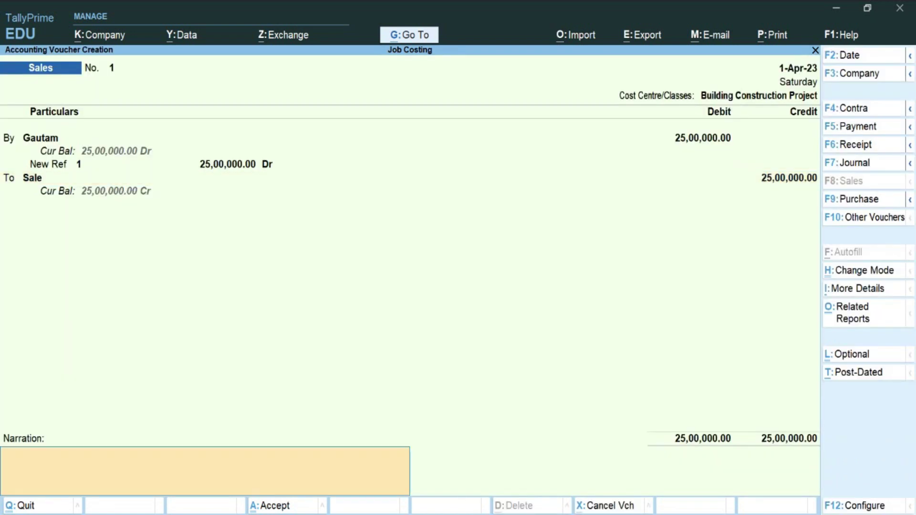
{"action": "key", "text": "Return"}
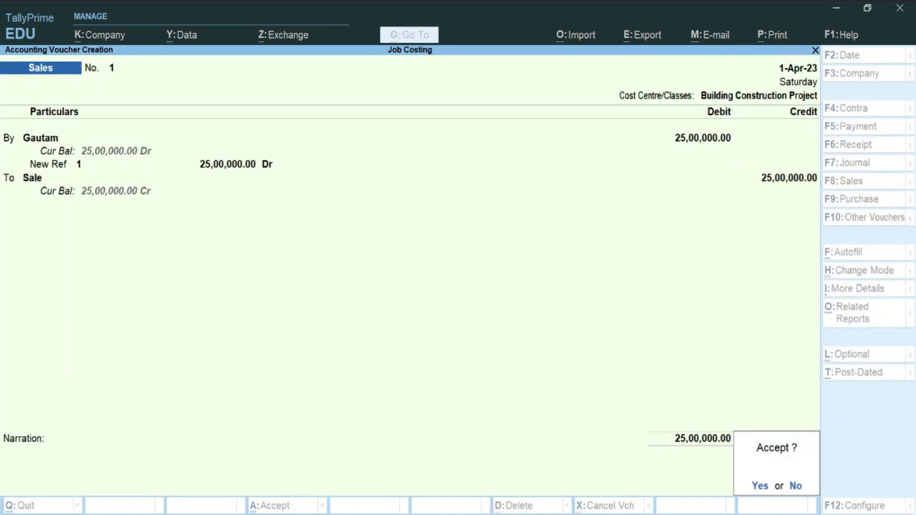
{"action": "key", "text": "y"}
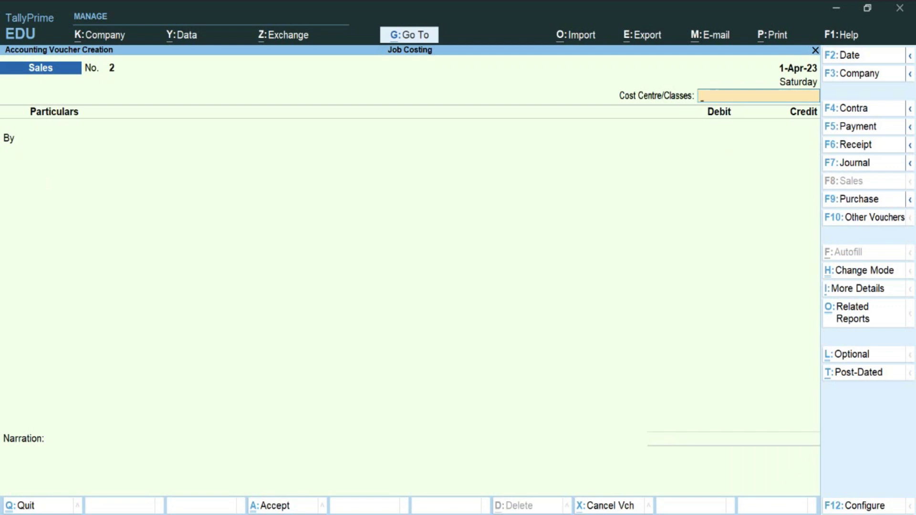
Quit the new blank sales voucher and open the Statements of Inventory reports.
{"action": "key", "text": "Escape"}
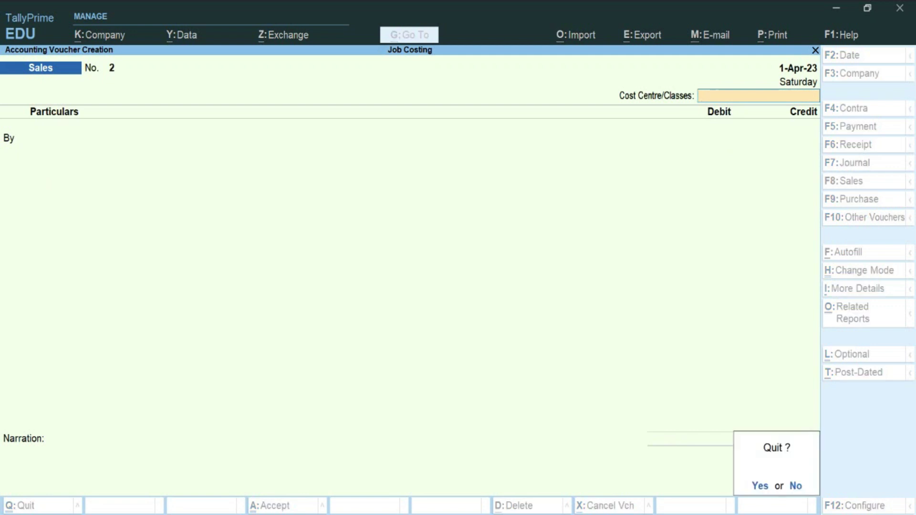
{"action": "key", "text": "y"}
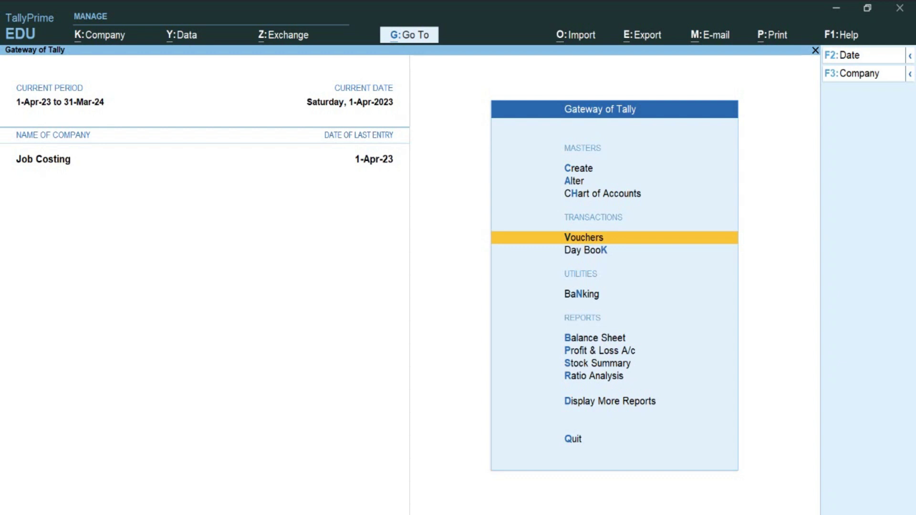
{"action": "key", "text": "Down"}
{"action": "key", "text": "Down"}
{"action": "key", "text": "Down"}
{"action": "key", "text": "Down"}
{"action": "key", "text": "Down"}
{"action": "key", "text": "Down"}
{"action": "key", "text": "Down"}
{"action": "key", "text": "Return"}
{"action": "key", "text": "Down"}
{"action": "key", "text": "Down"}
{"action": "key", "text": "Down"}
{"action": "key", "text": "Down"}
{"action": "key", "text": "Down"}
{"action": "key", "text": "Down"}
{"action": "key", "text": "Down"}
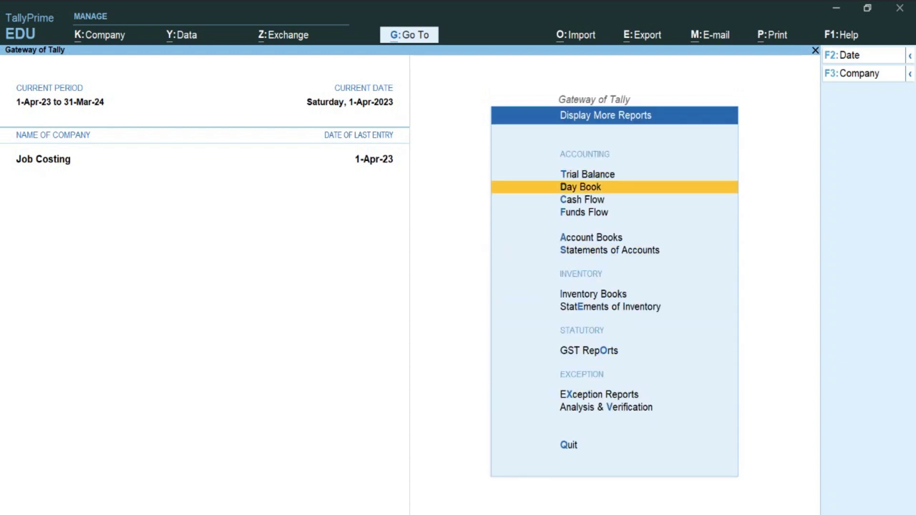
{"action": "key", "text": "Return"}
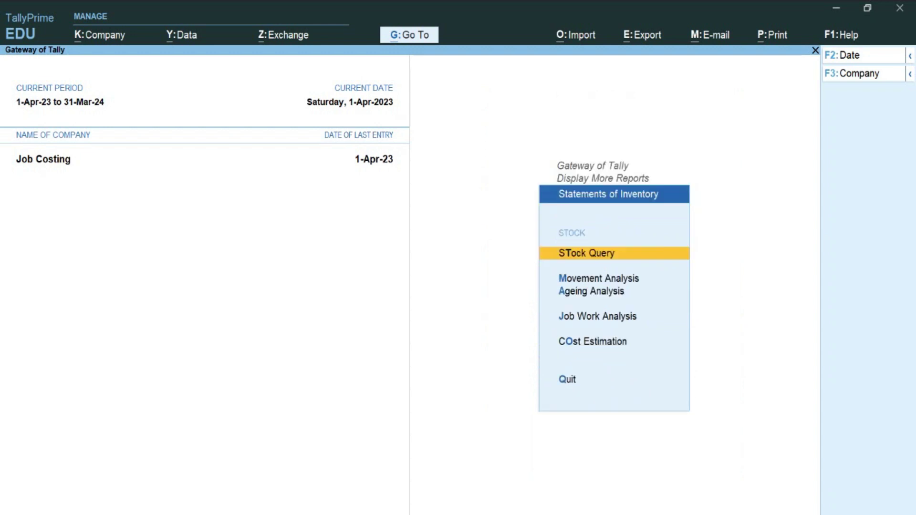
Open the Job Work Analysis of the Building Construction Project to examine its revenue, costs and net profit or loss.
{"action": "key", "text": "Down"}
{"action": "key", "text": "Down"}
{"action": "key", "text": "Down"}
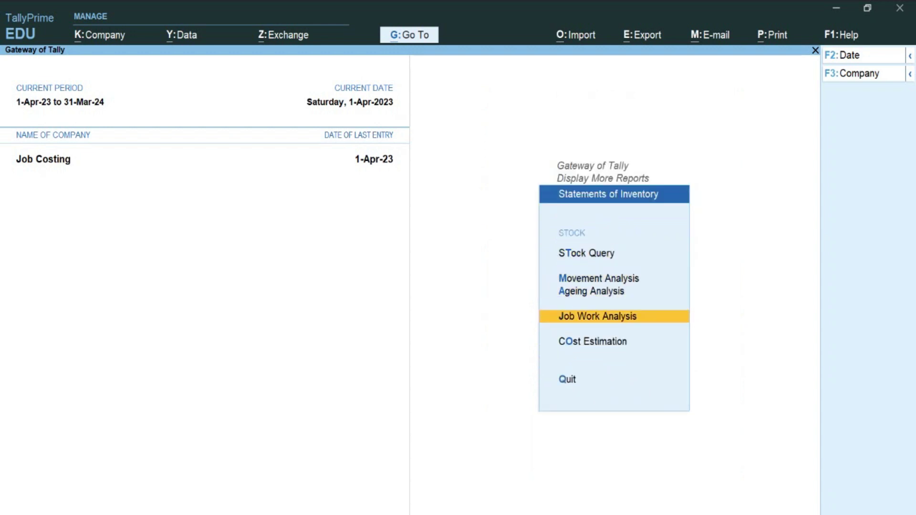
{"action": "key", "text": "Return"}
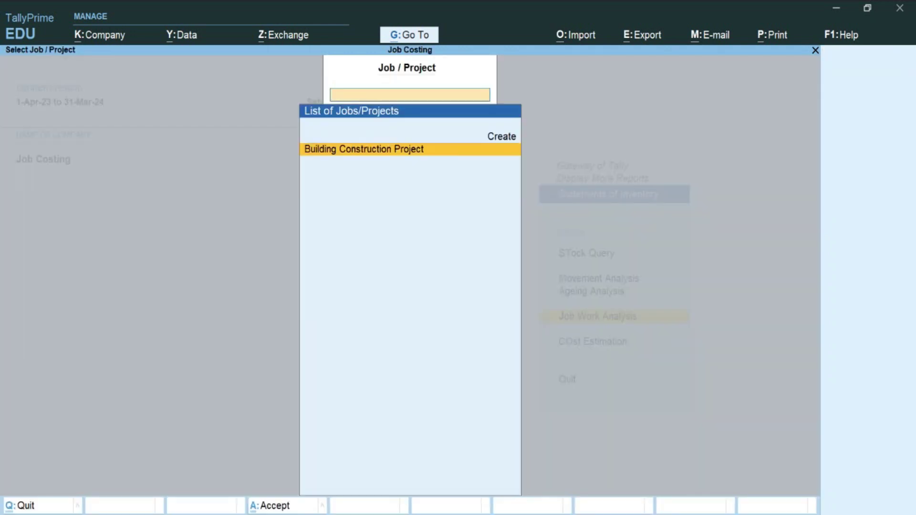
{"action": "key", "text": "Return"}
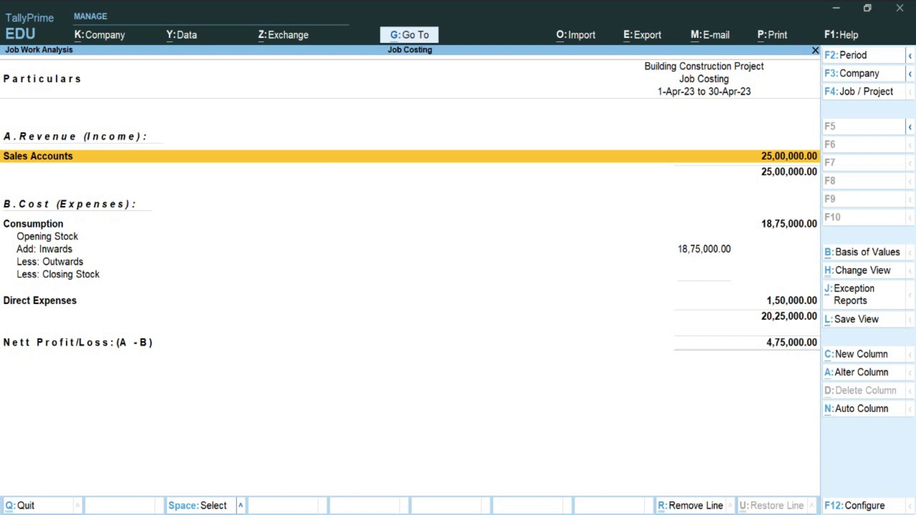
Switch to the PowerPoint presentation and show slide 2 with the company's contact details.
{"action": "left_click", "coordinate": [588, 460]}
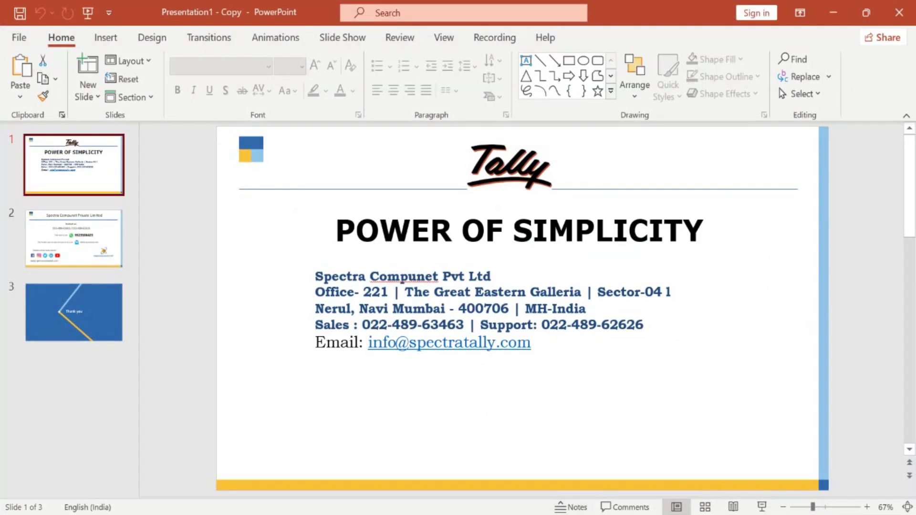
{"action": "key", "text": "Down"}
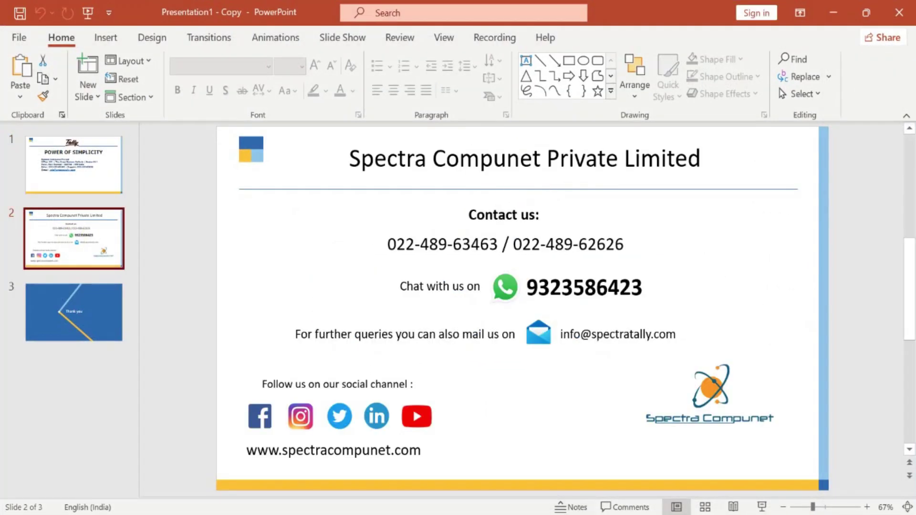